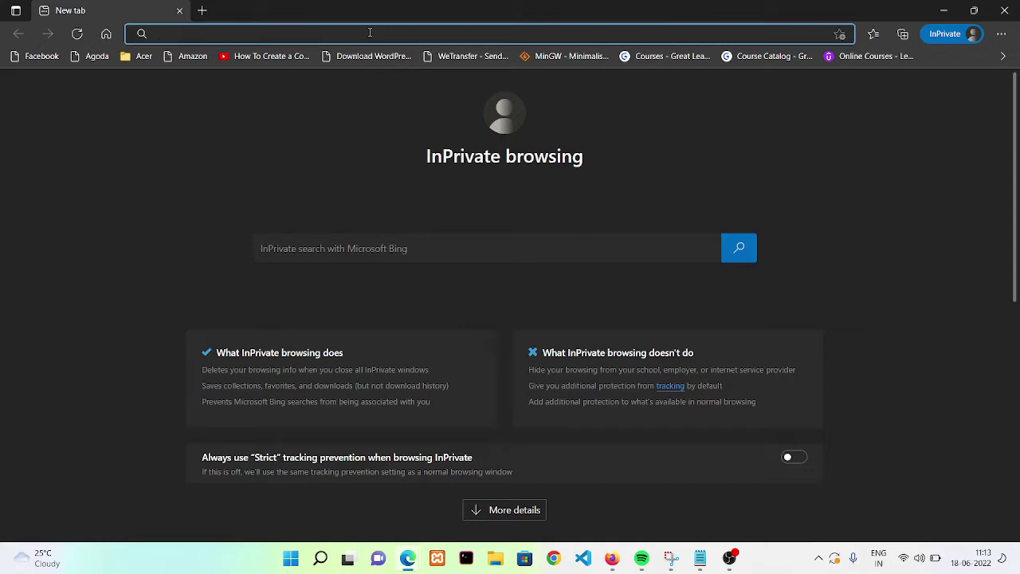
# Run a web search for 'google ads'
pyautogui.write('google')
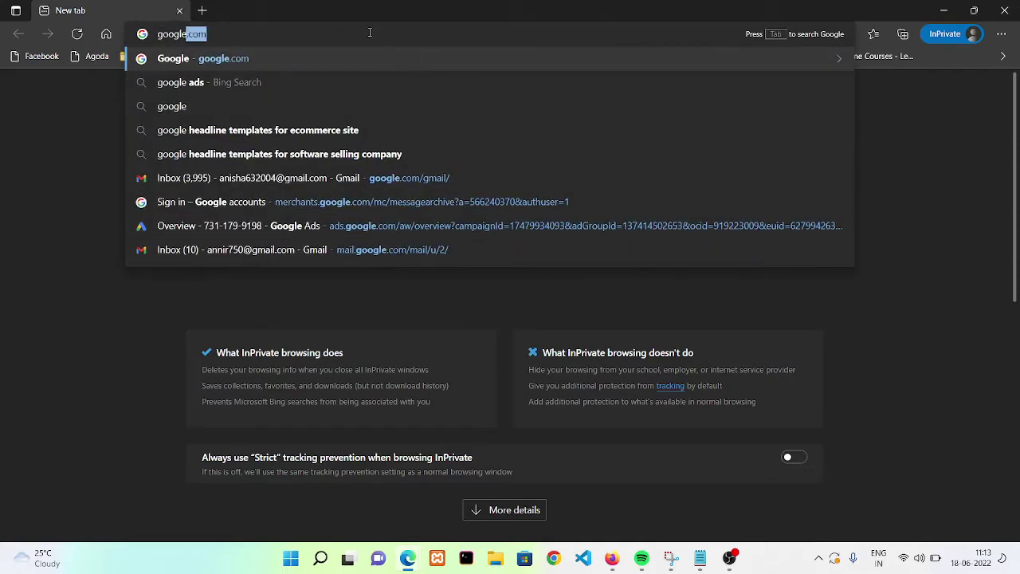
pyautogui.write(' ads')
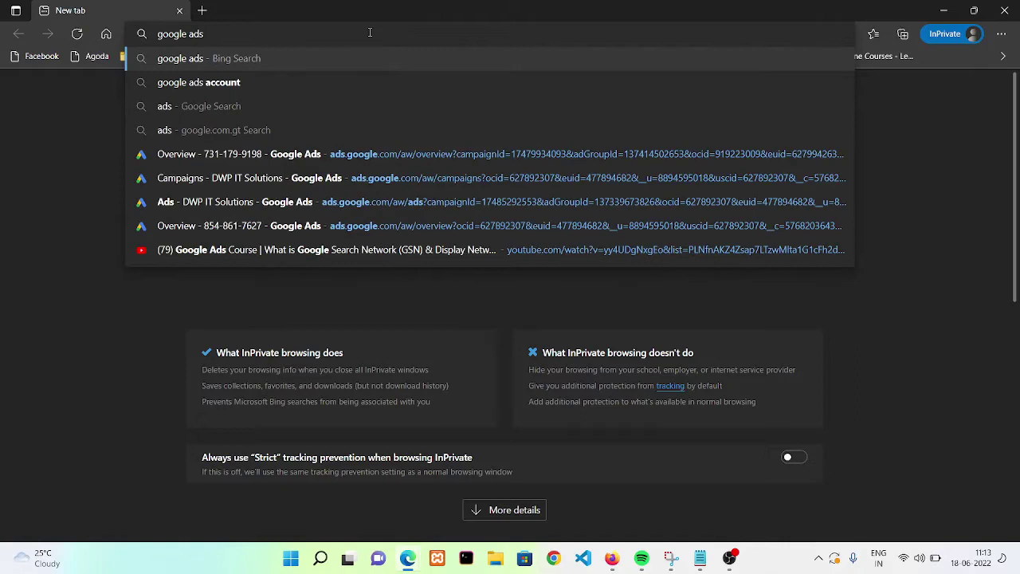
pyautogui.press('Return')
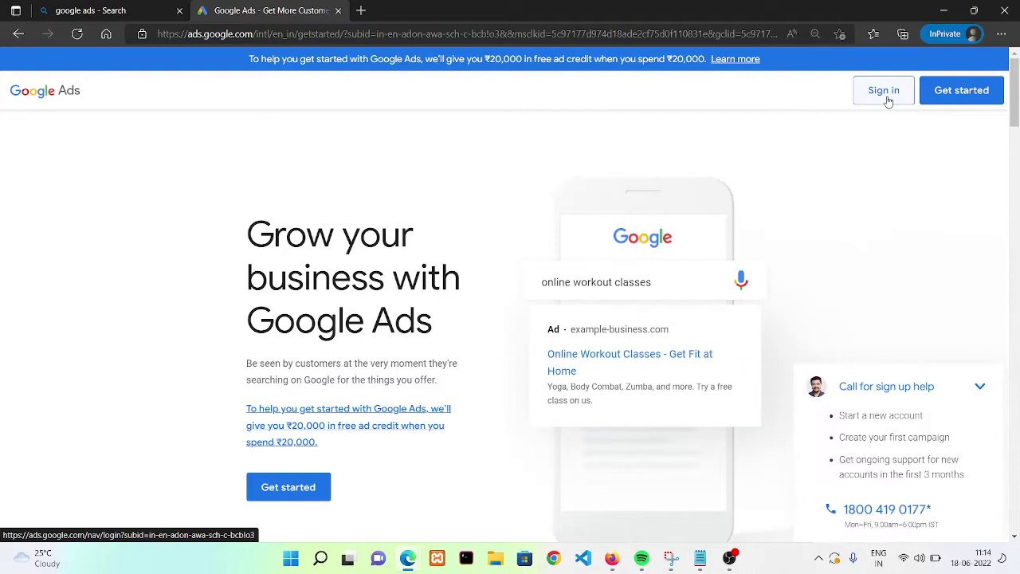
# Sign in to Google Ads with the account email and password, skipping recovery details
pyautogui.click(940, 94)
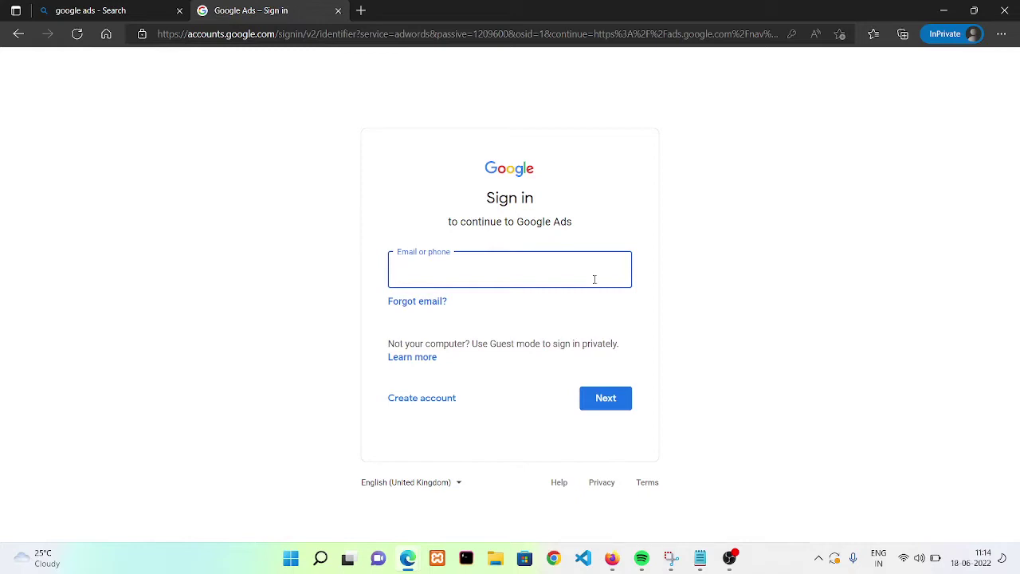
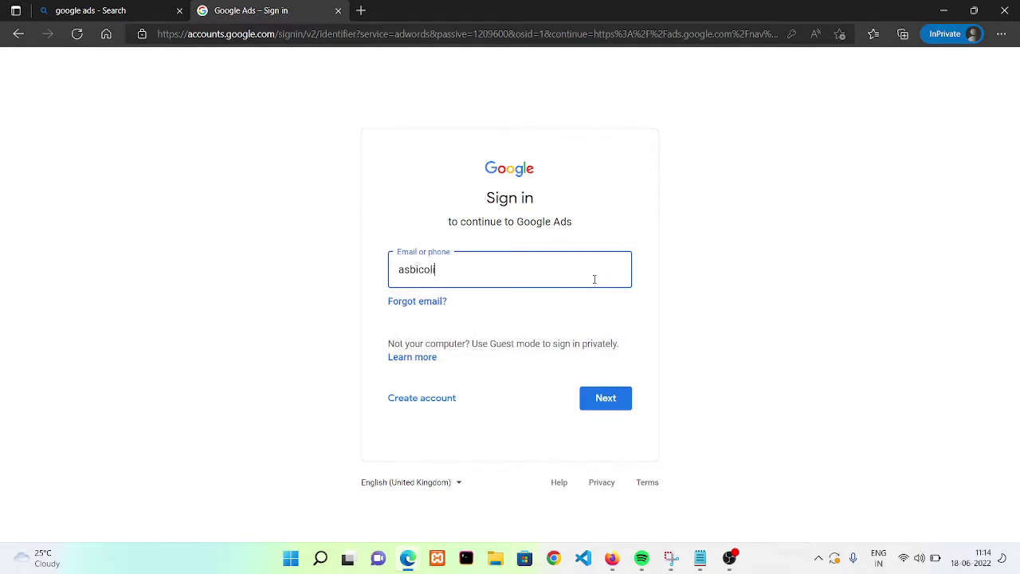
pyautogui.click(617, 409)
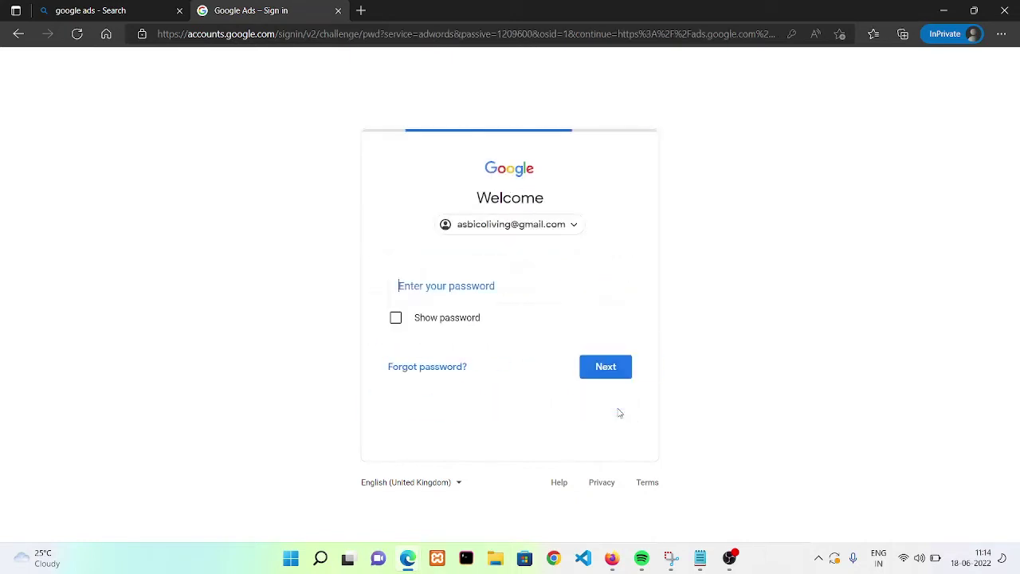
pyautogui.click(494, 299)
pyautogui.write('••••••••••••')
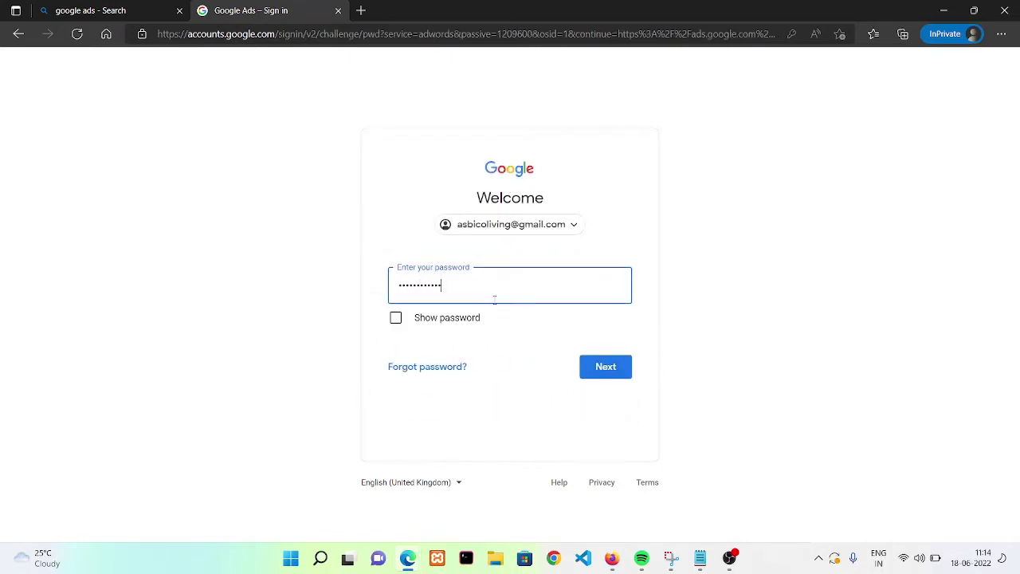
pyautogui.press('Return')
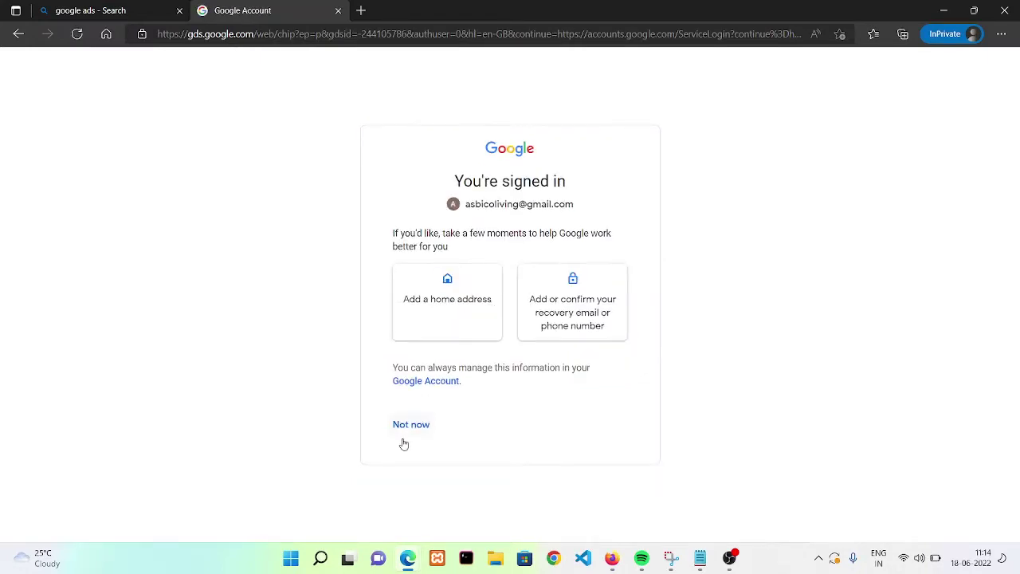
pyautogui.click(411, 425)
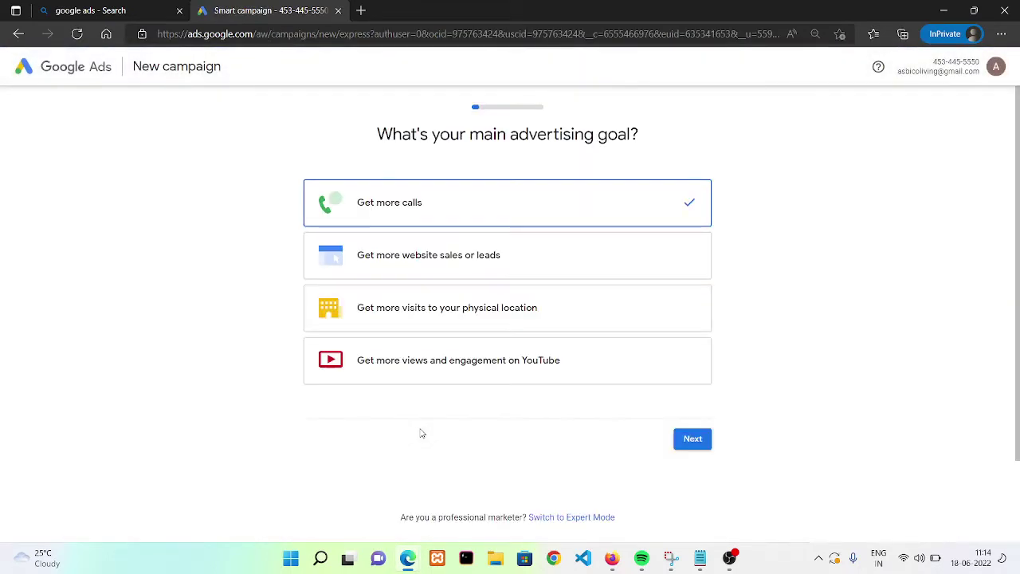
# Leave the smart campaign setup by switching to Expert Mode
pyautogui.click(17, 33)
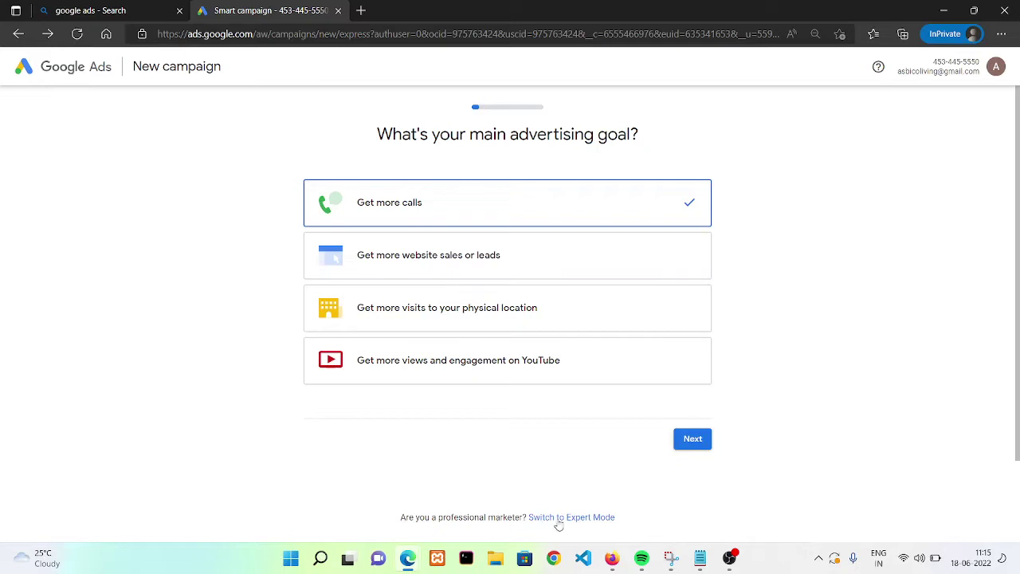
pyautogui.click(583, 519)
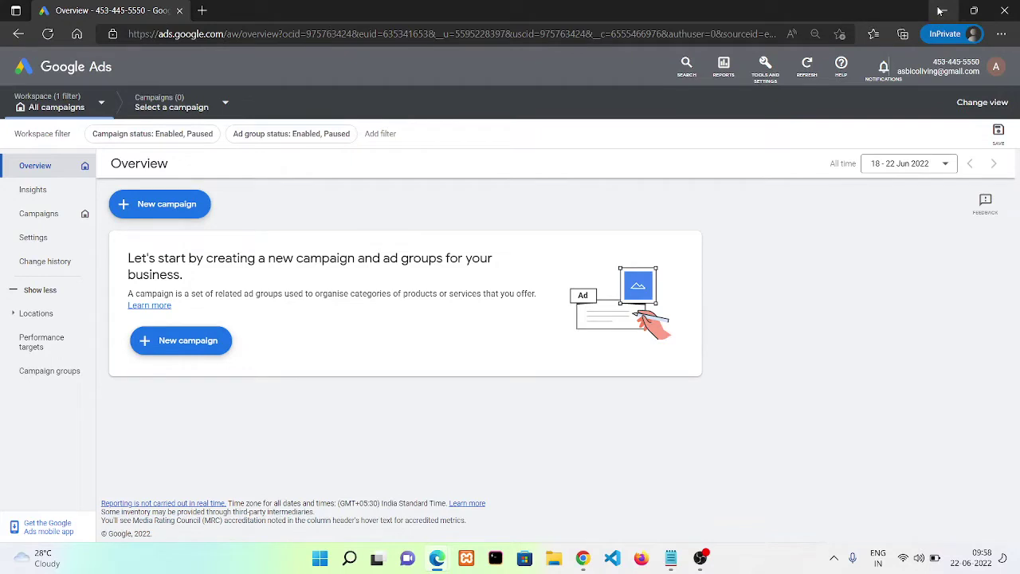
# Start a new campaign created without a goal's guidance
pyautogui.click(181, 210)
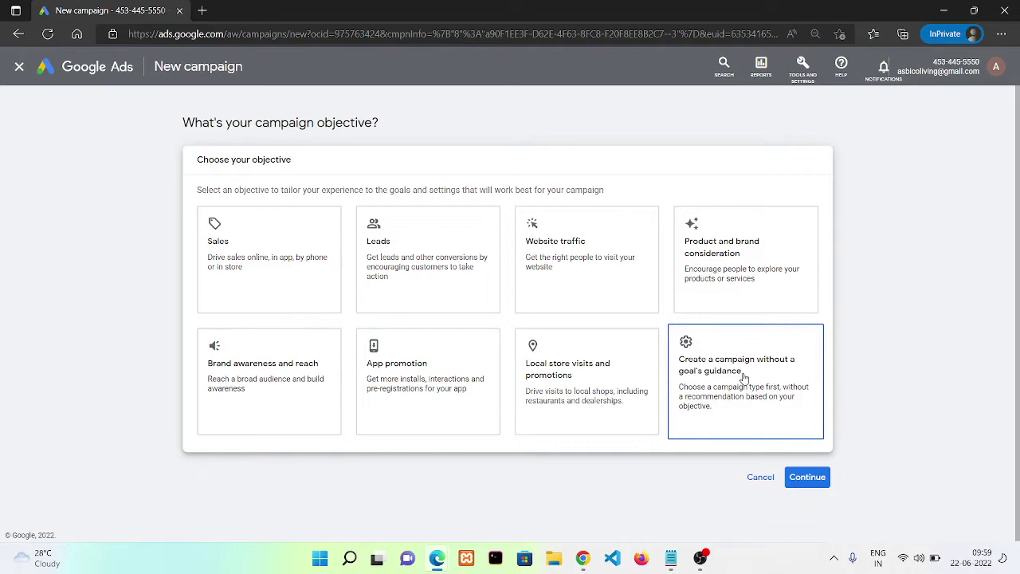
pyautogui.click(744, 377)
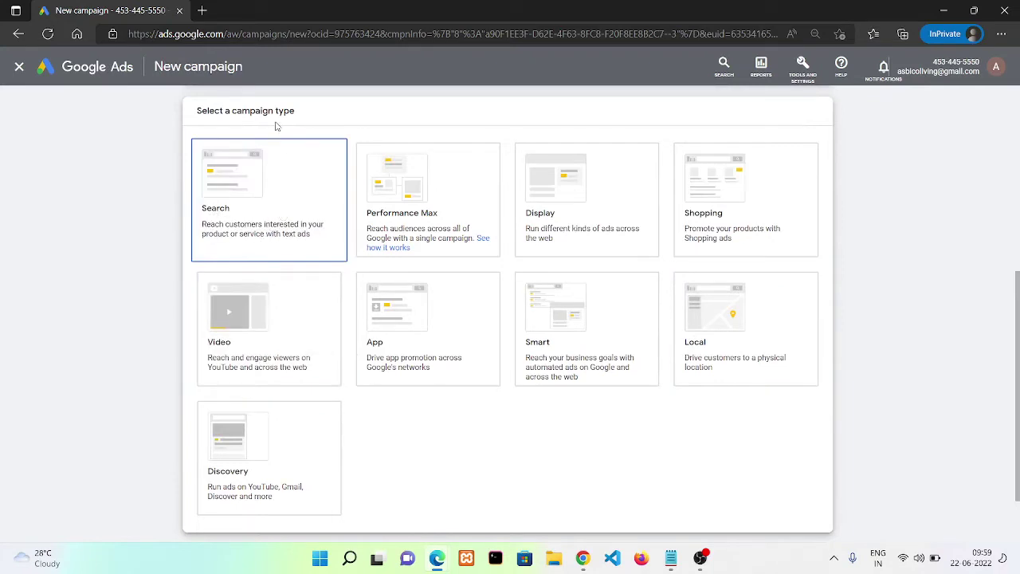
pyautogui.moveTo(205, 110); pyautogui.dragTo(342, 98)
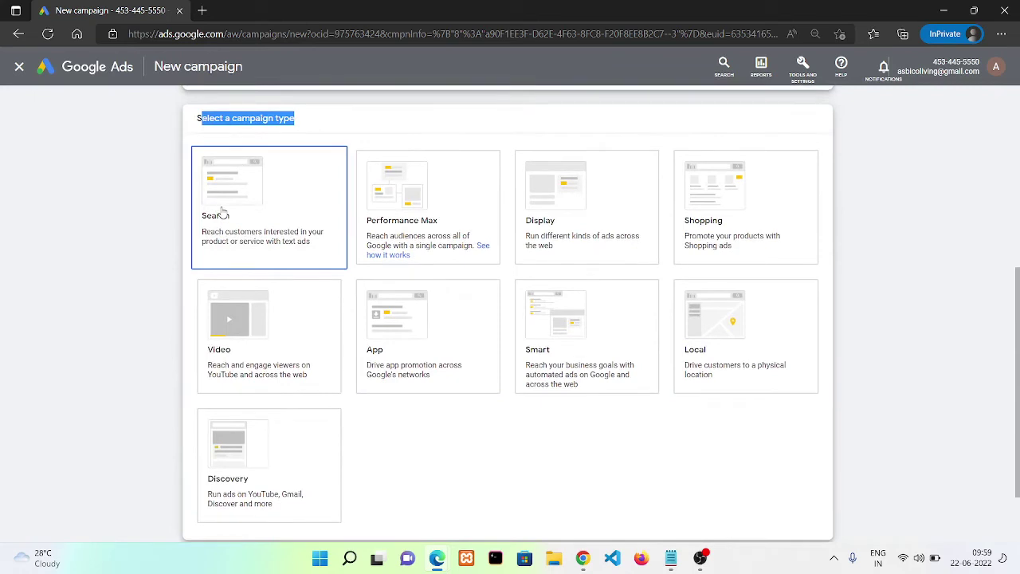
pyautogui.click(205, 10)
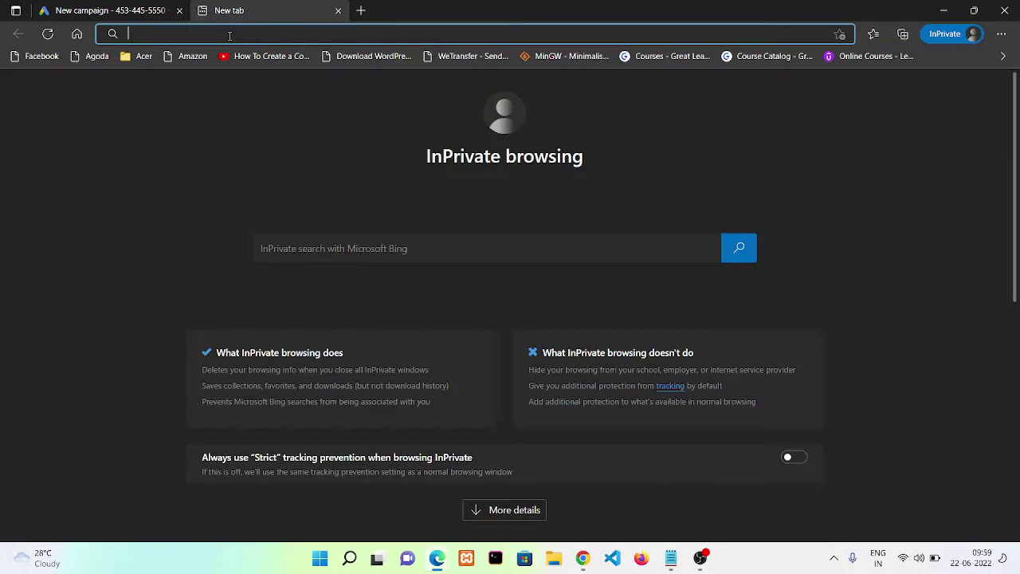
pyautogui.write('digit')
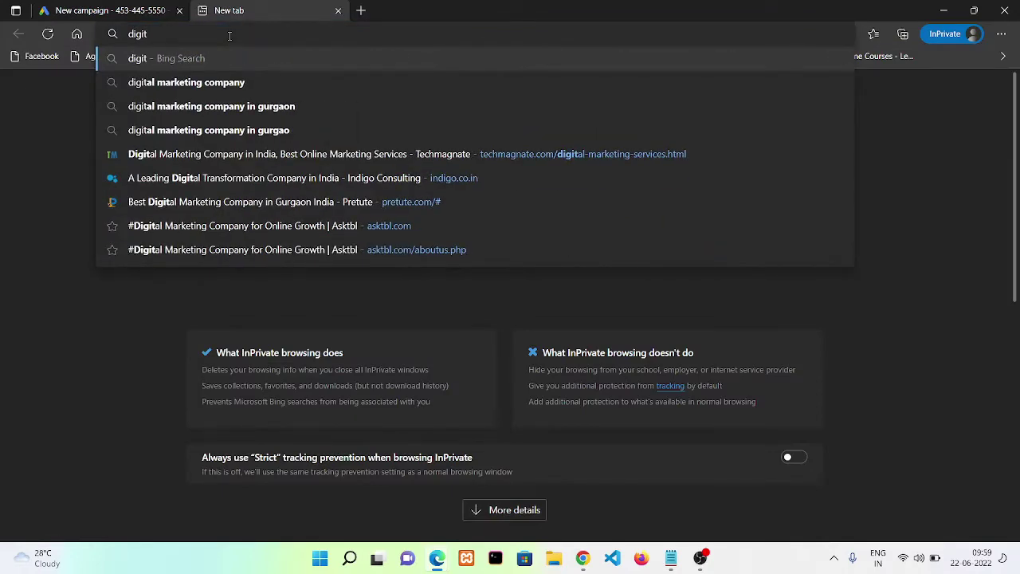
pyautogui.press('Down')
pyautogui.press('BackSpace')
pyautogui.press('BackSpace')
pyautogui.press('BackSpace')
pyautogui.press('BackSpace')
pyautogui.press('BackSpace')
pyautogui.press('BackSpace')
pyautogui.press('BackSpace')
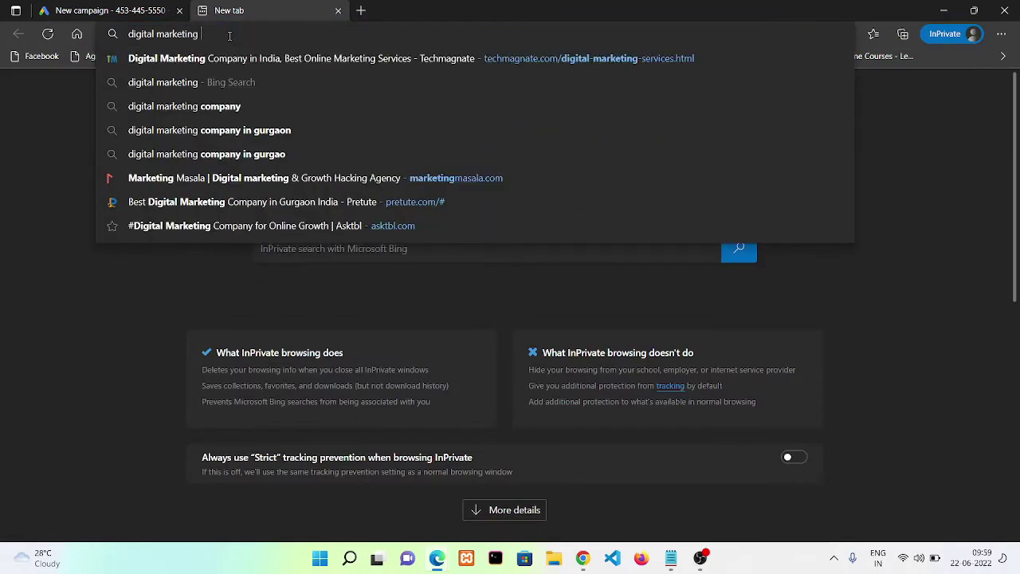
pyautogui.press('Return')
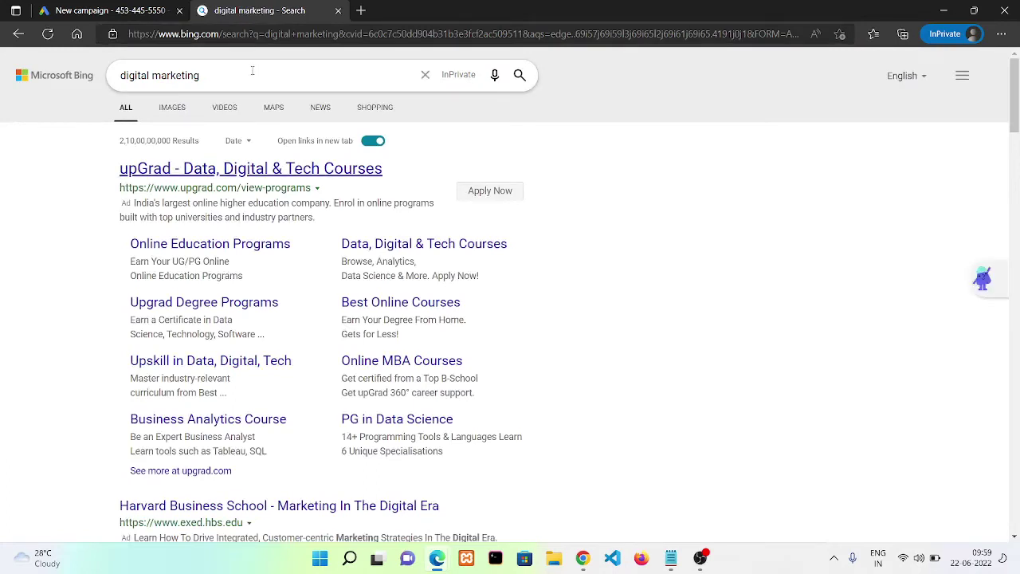
pyautogui.click(231, 36)
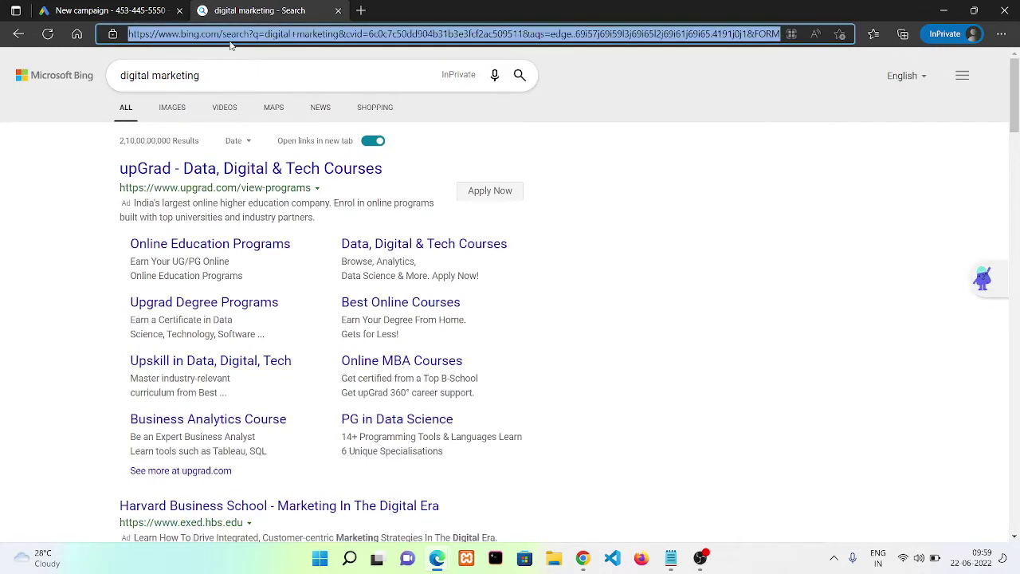
pyautogui.write('goog')
pyautogui.press('Return')
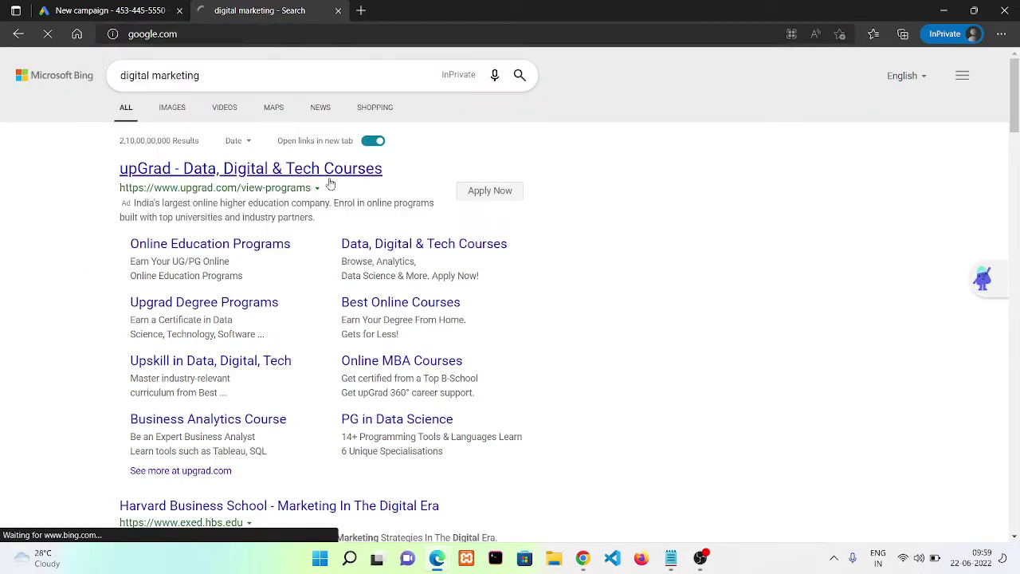
pyautogui.click(435, 238)
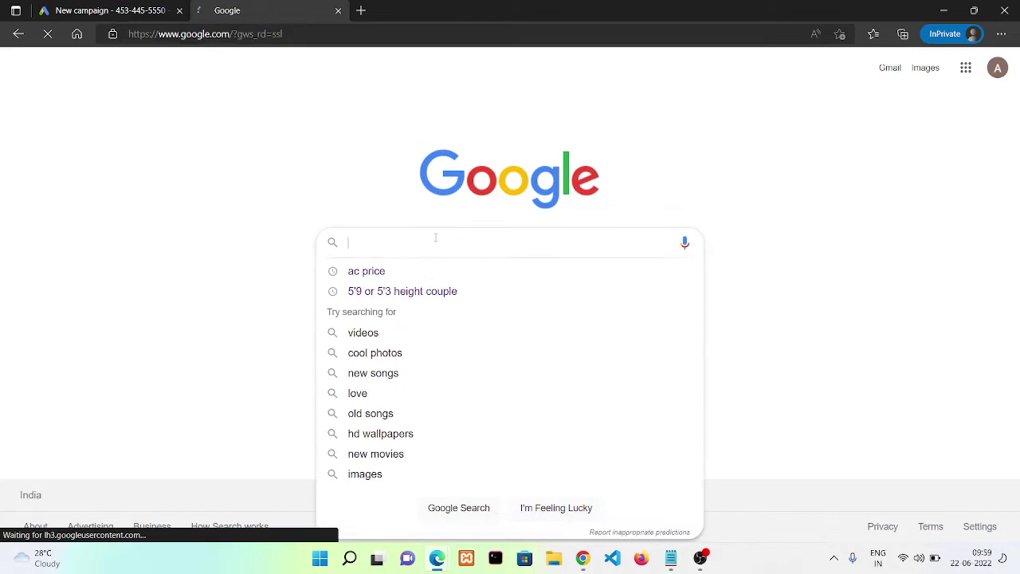
pyautogui.write('d')
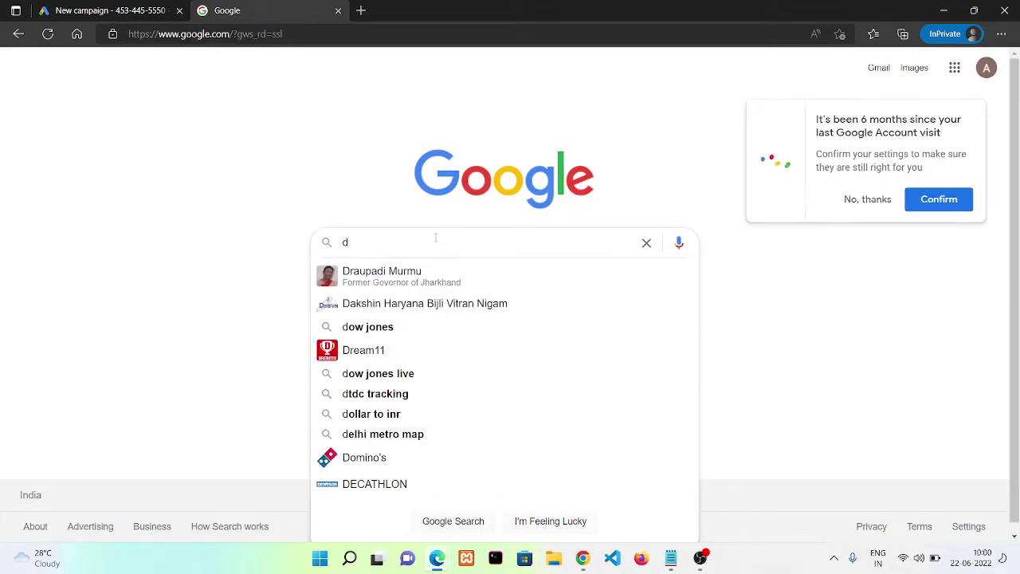
pyautogui.write('igit')
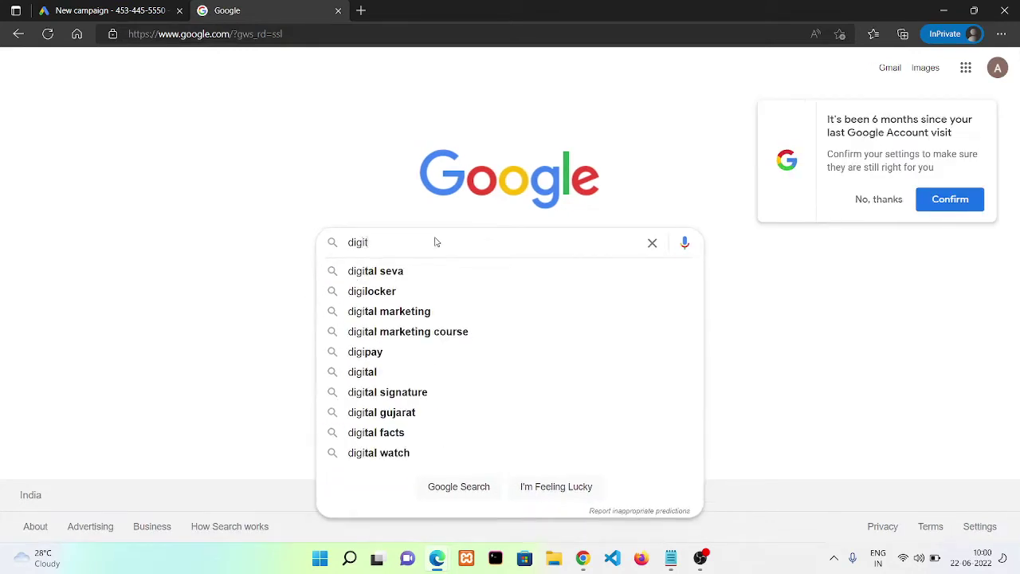
pyautogui.write('al marketing')
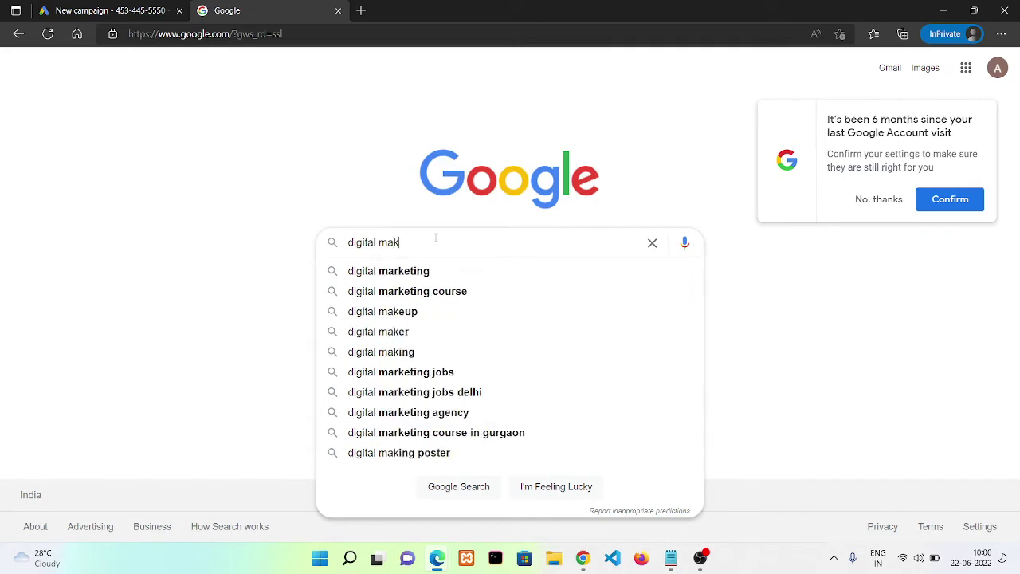
pyautogui.press('Return')
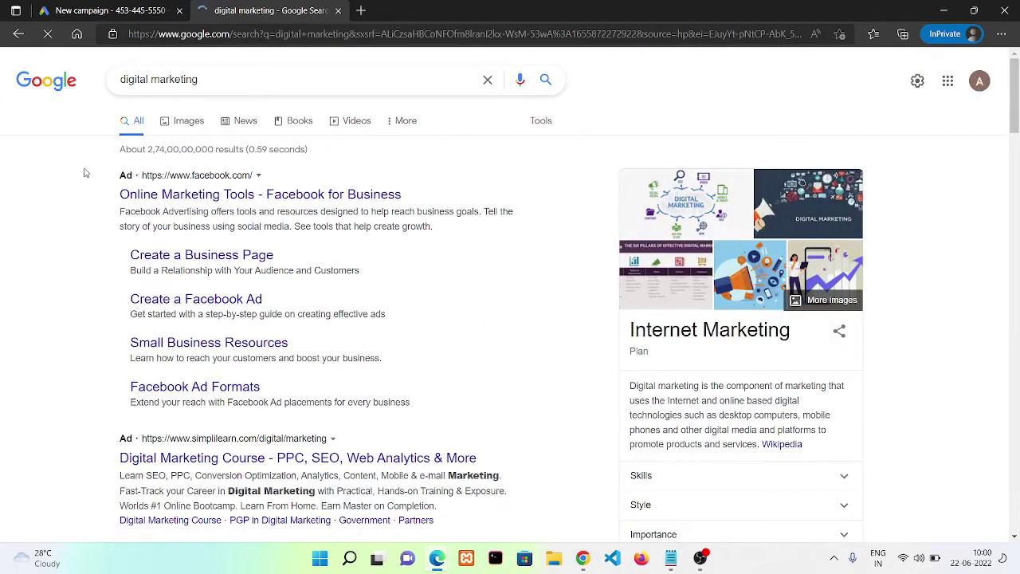
pyautogui.moveTo(86, 172); pyautogui.dragTo(271, 272)
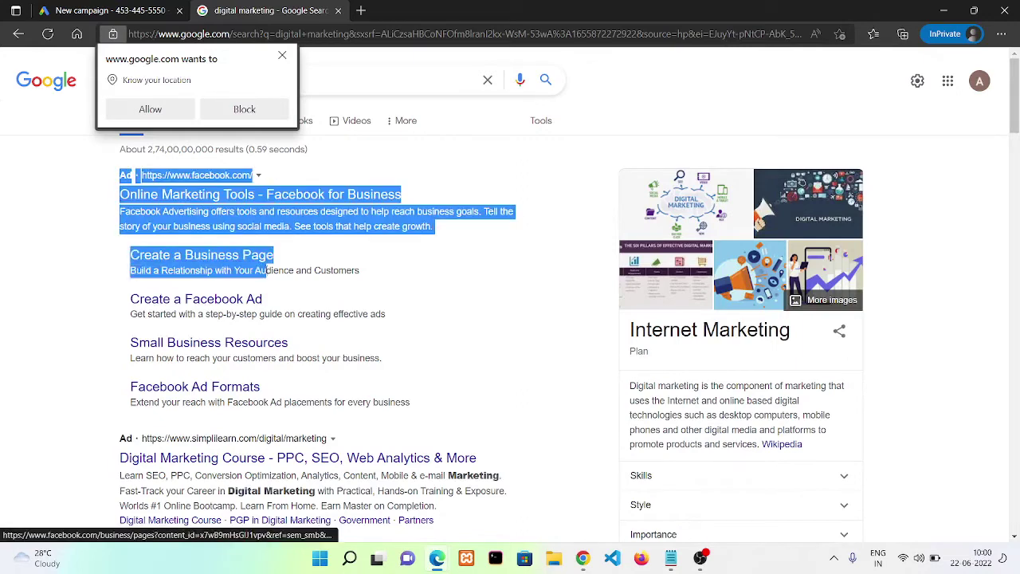
pyautogui.click(50, 244)
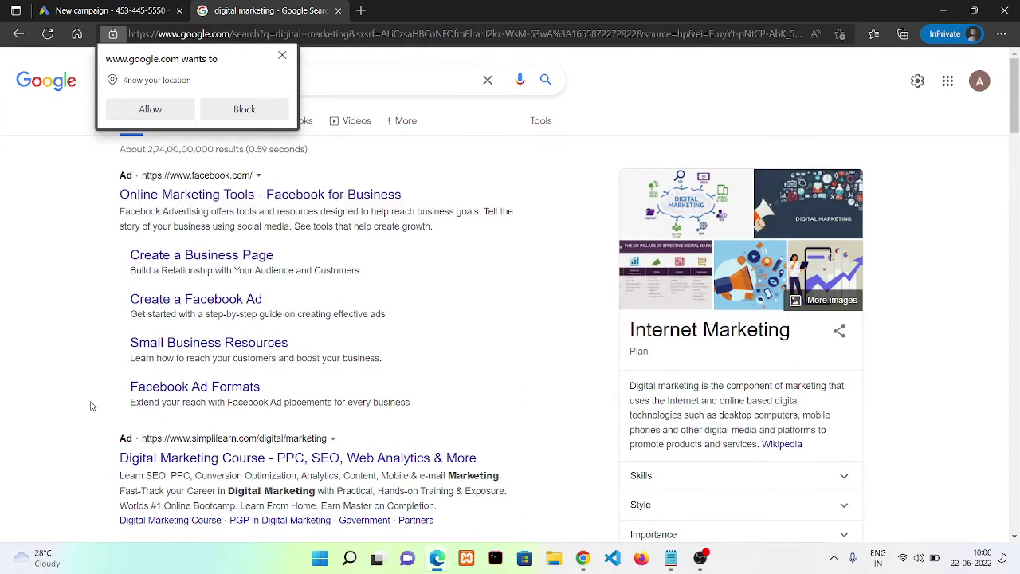
pyautogui.scroll(-2, 84, 411)
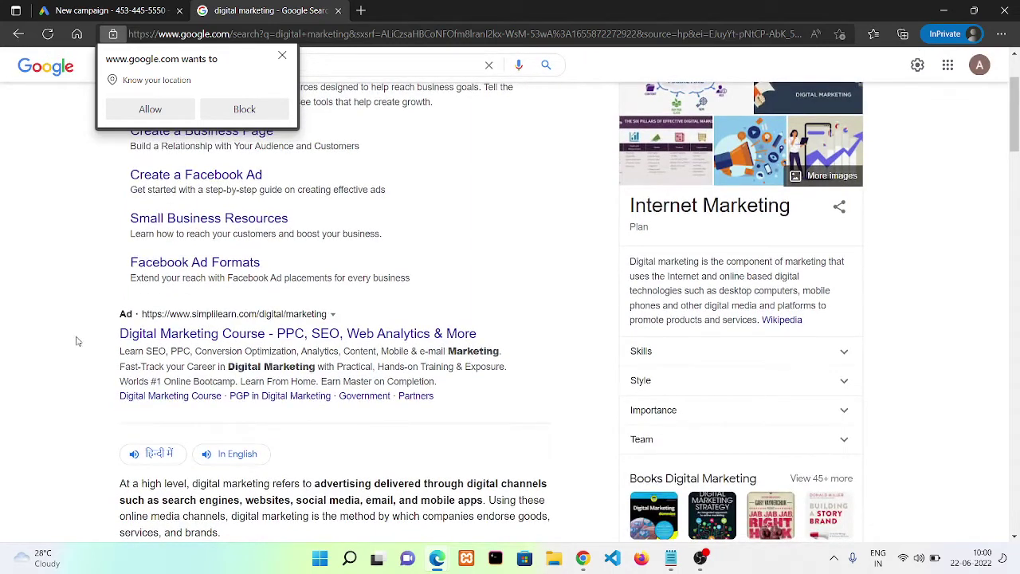
pyautogui.moveTo(74, 333); pyautogui.dragTo(477, 334)
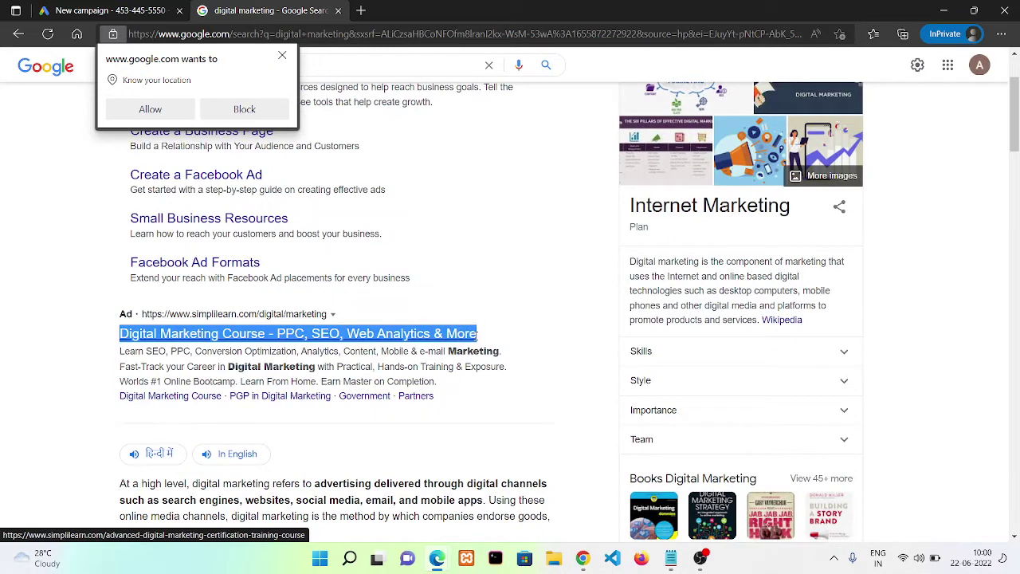
pyautogui.click(558, 347)
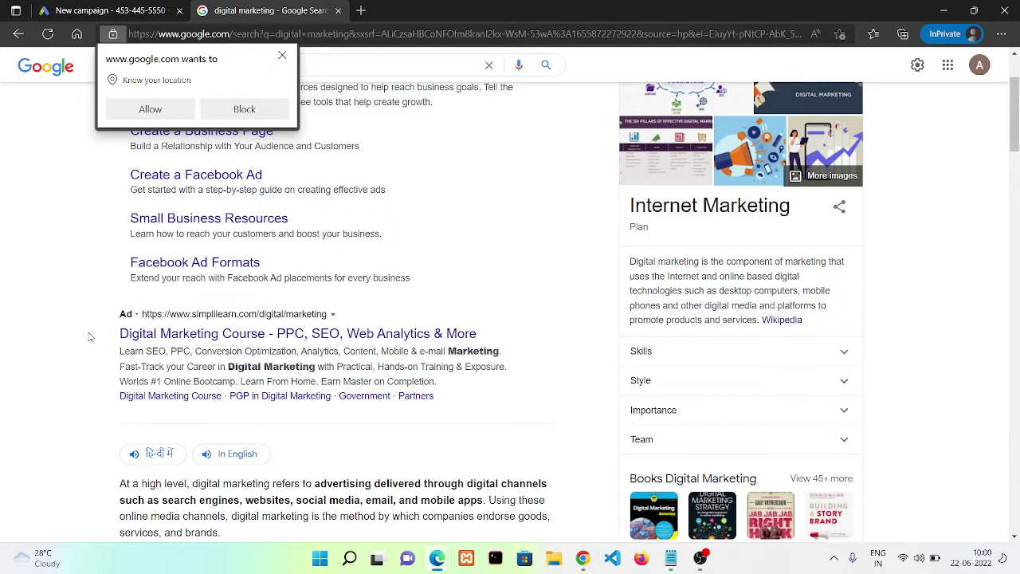
pyautogui.click(39, 10)
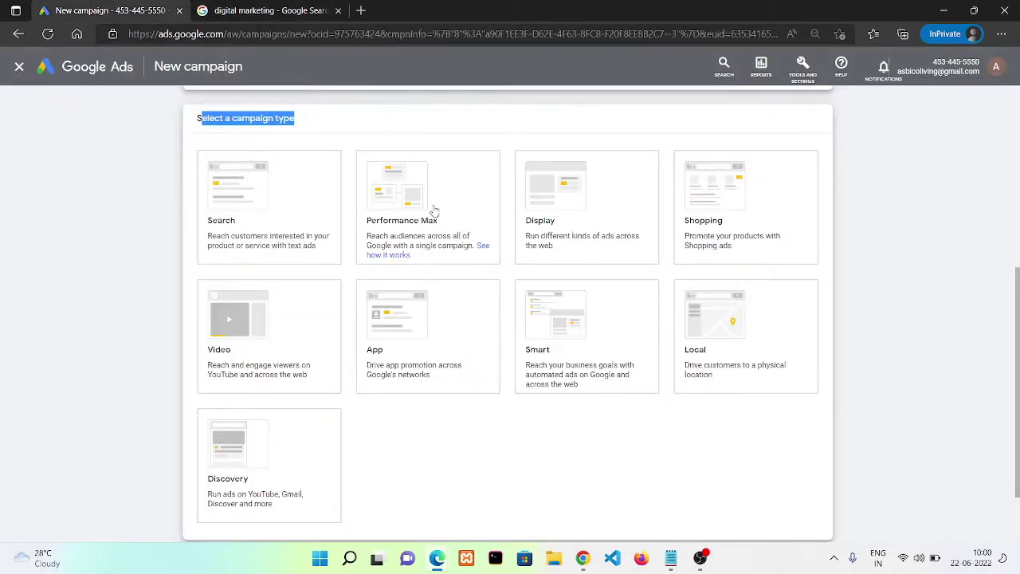
pyautogui.click(389, 191)
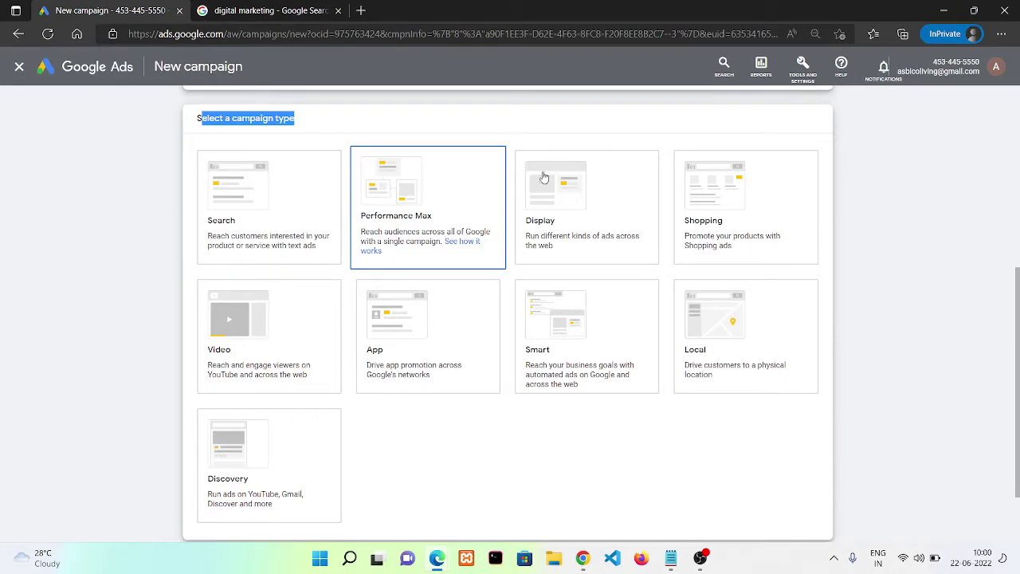
pyautogui.click(622, 189)
# Search Google for 'protein product' and look through the shopping ads it shows
pyautogui.hotkey('ctrl', 'Tab')
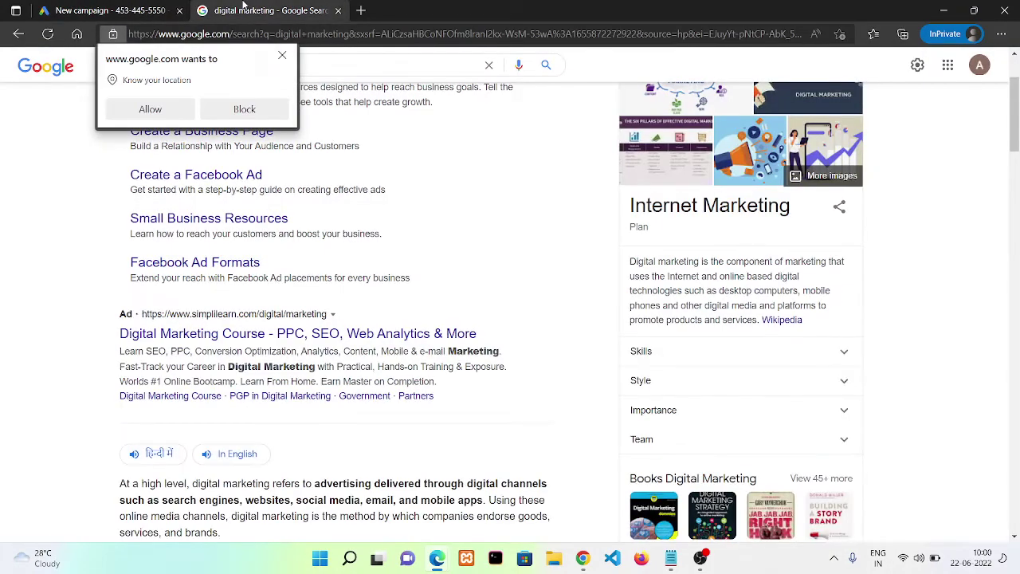
pyautogui.scroll(-5, 1018, 211)
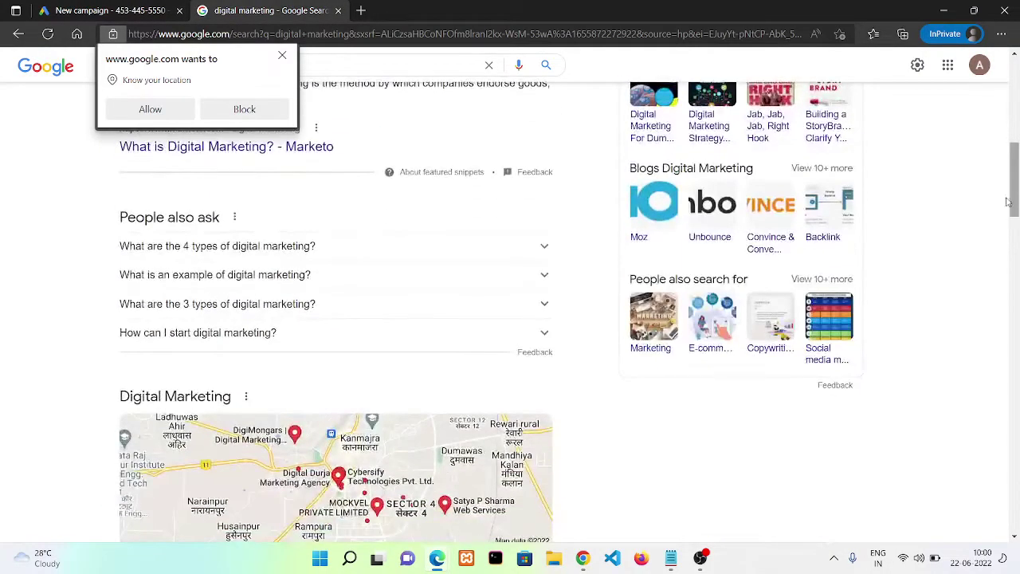
pyautogui.scroll(6, 1016, 199)
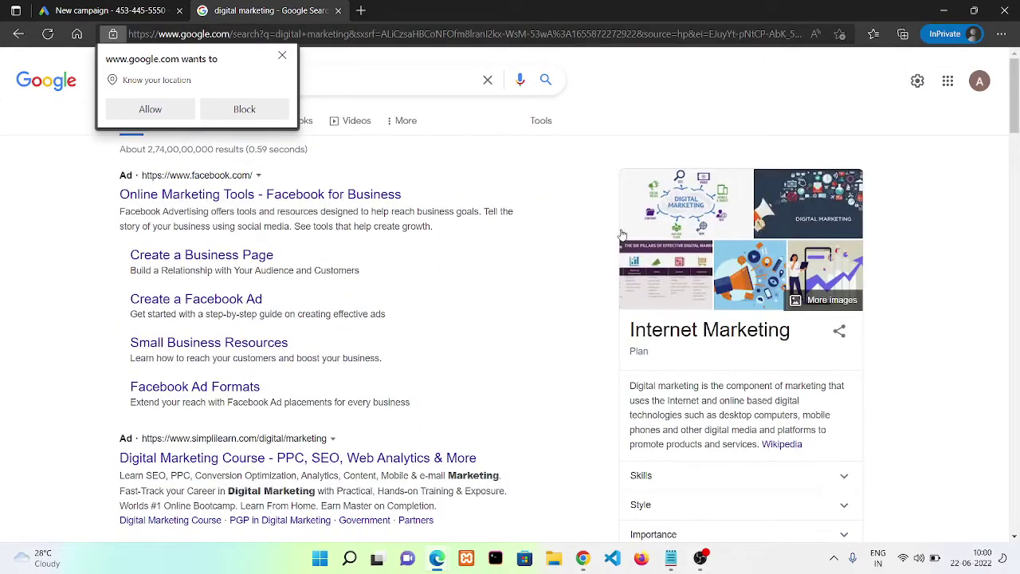
pyautogui.click(349, 71)
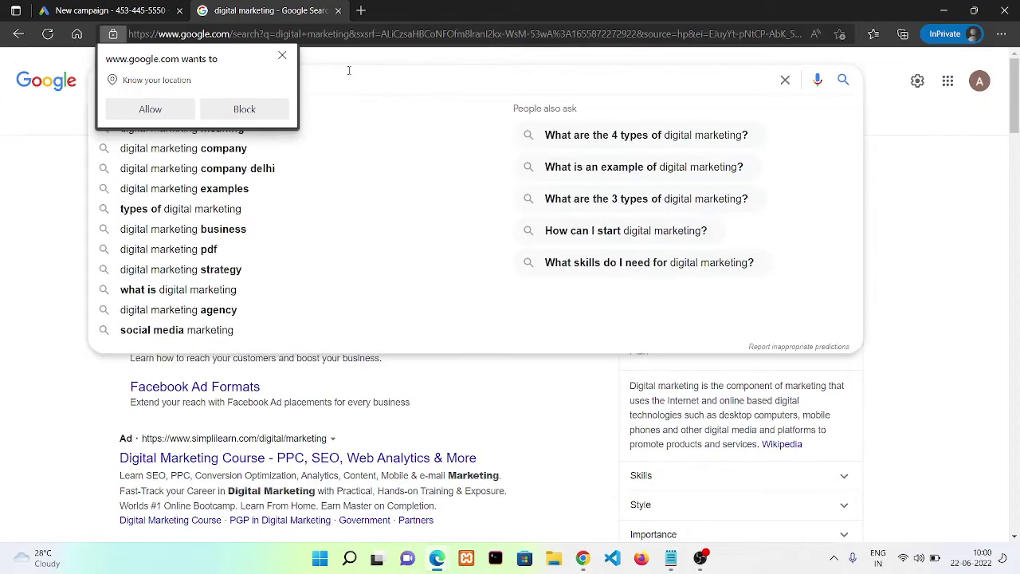
pyautogui.write('protein product')
pyautogui.press('Return')
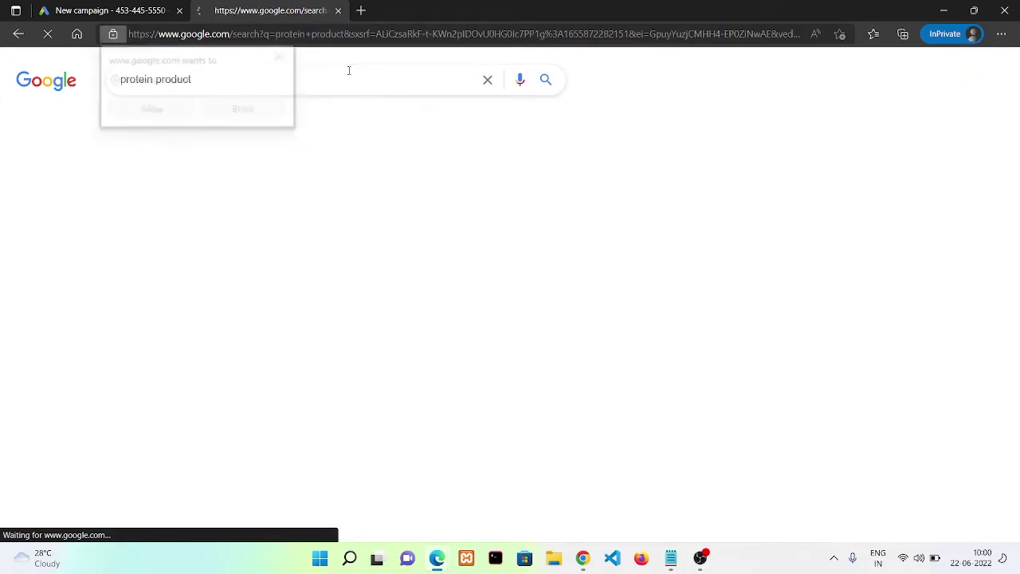
pyautogui.scroll(-15, 353, 165)
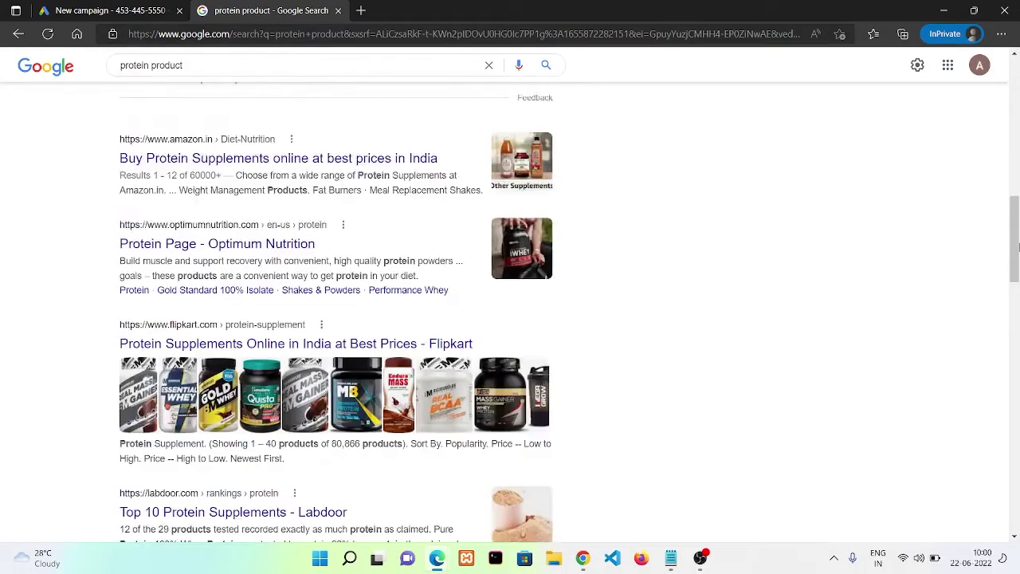
pyautogui.moveTo(1017, 341); pyautogui.dragTo(899, 76)
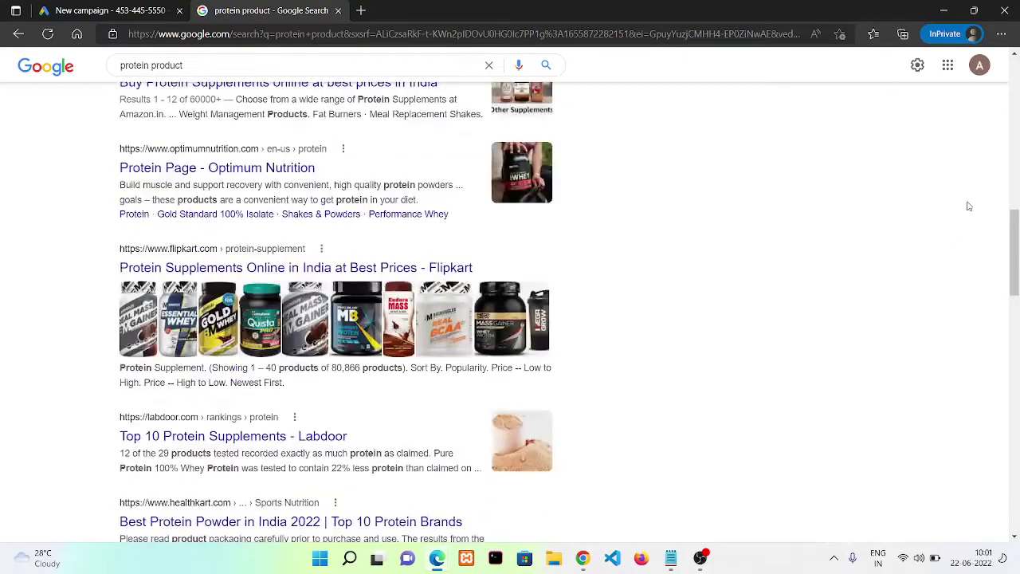
pyautogui.moveTo(1010, 204); pyautogui.dragTo(911, 119)
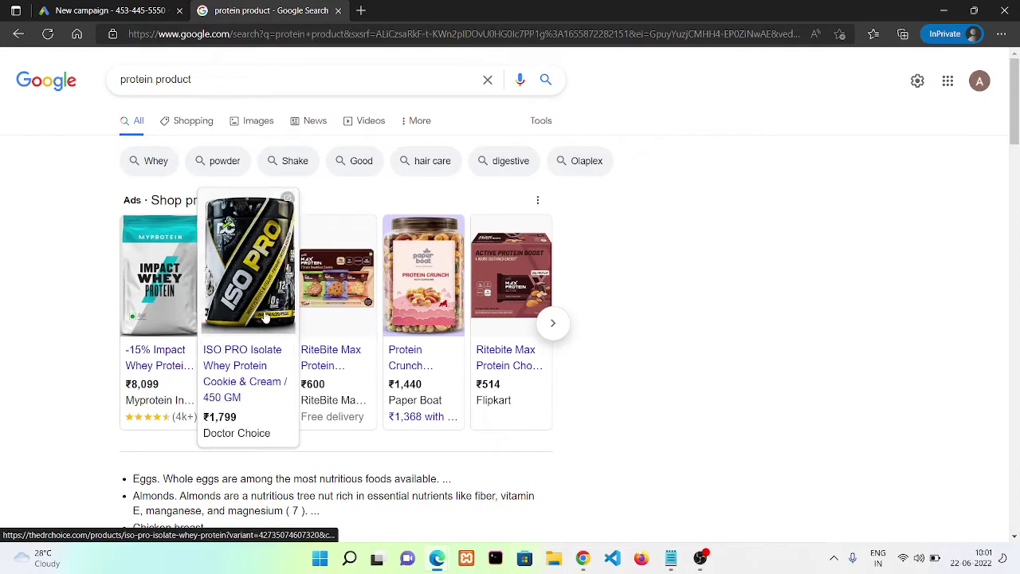
pyautogui.click(89, 10)
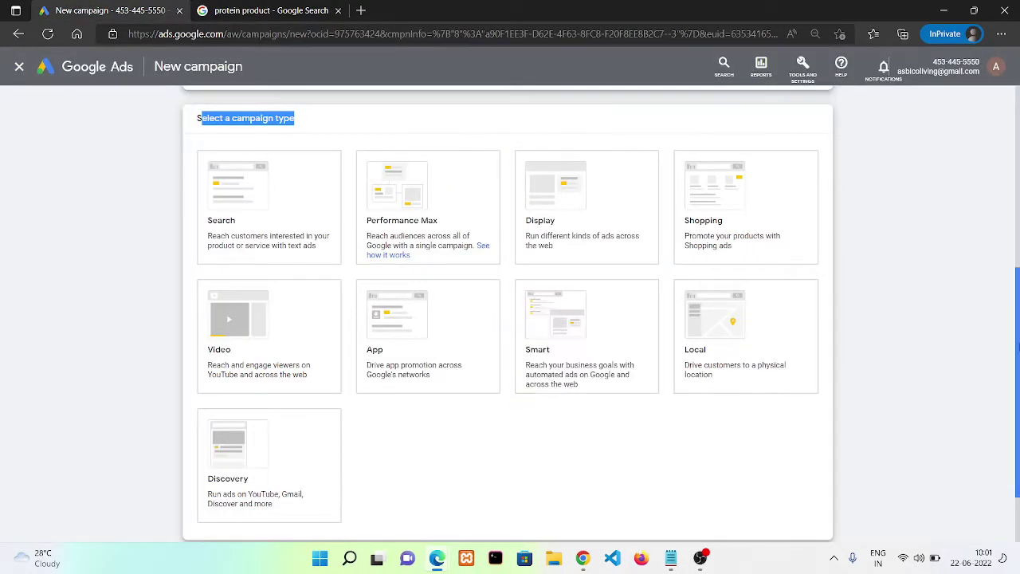
# Choose a Search campaign aimed at website visits to hypeupmedia.com
pyautogui.scroll(1, 1018, 347)
pyautogui.click(269, 292)
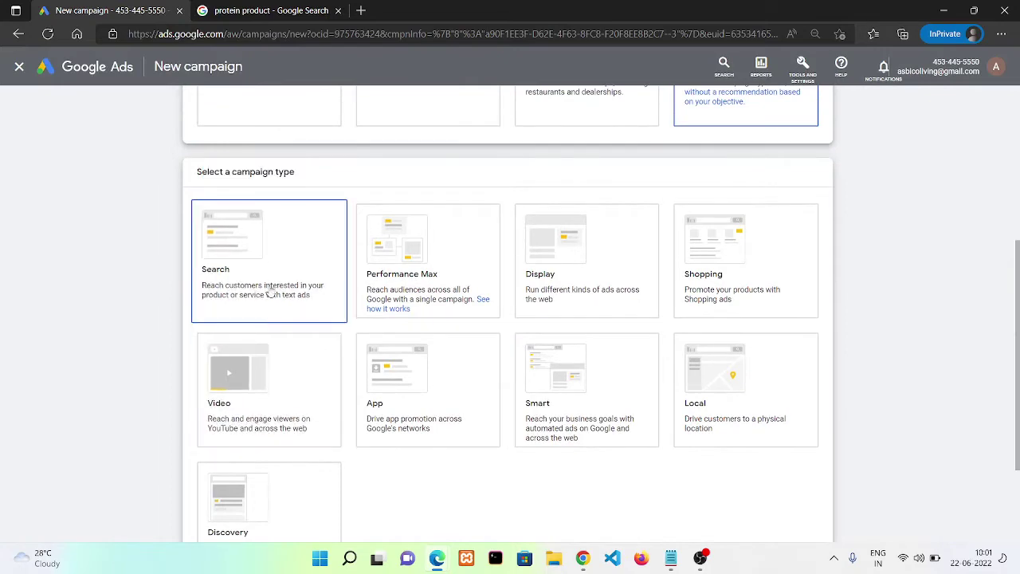
pyautogui.scroll(-5, 275, 292)
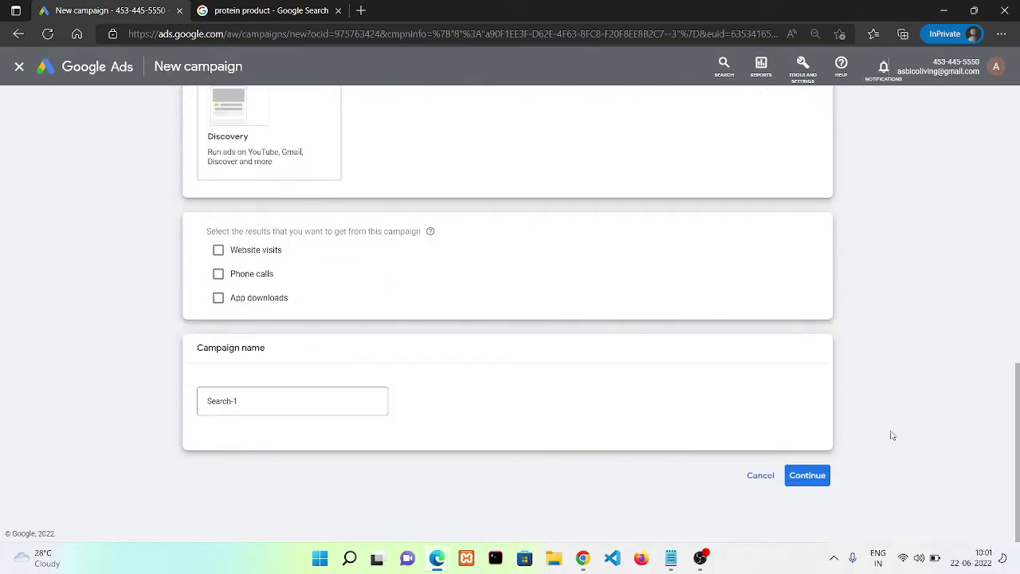
pyautogui.scroll(3, 1016, 437)
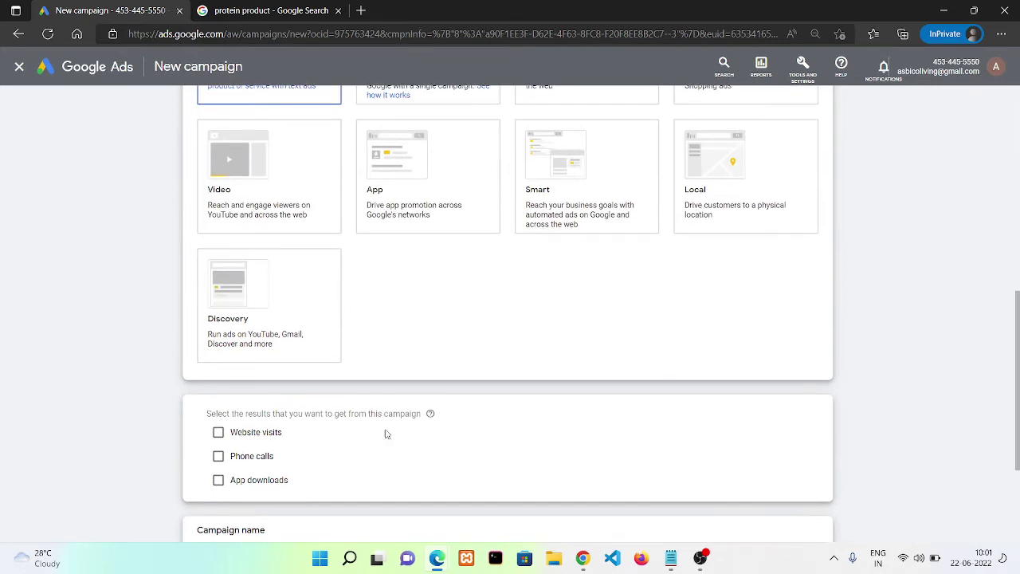
pyautogui.click(249, 441)
pyautogui.click(323, 460)
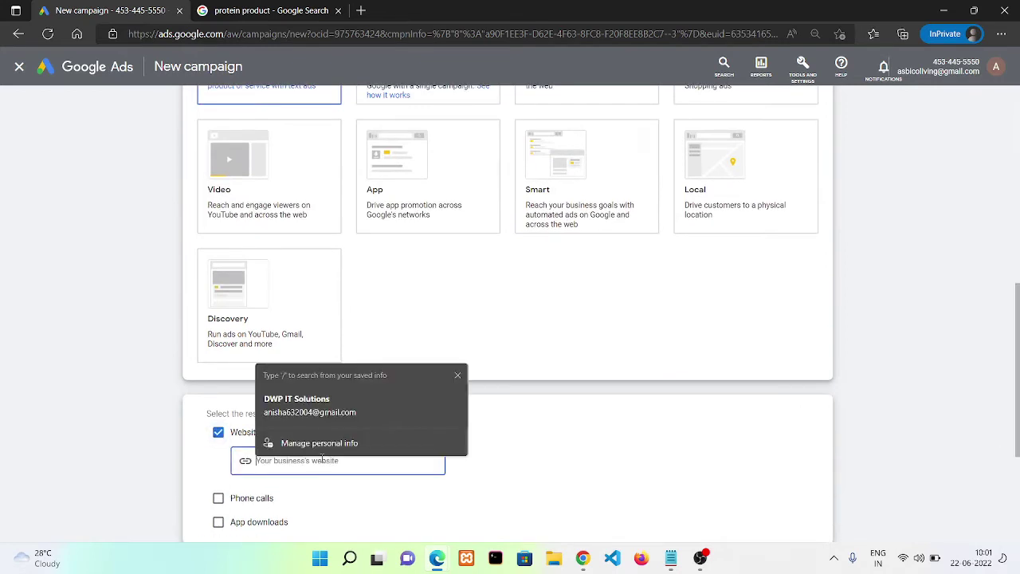
pyautogui.write('htp')
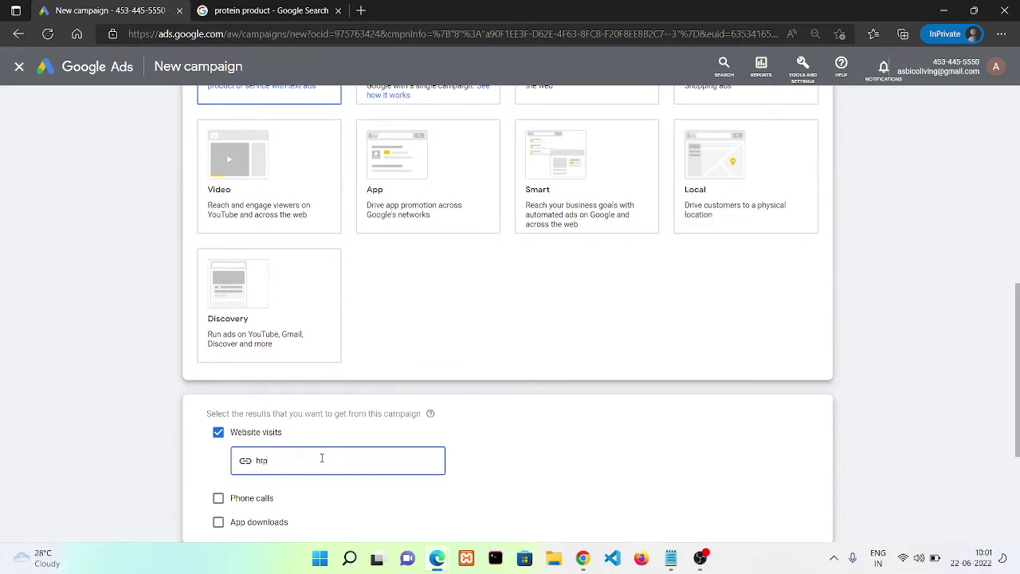
pyautogui.write('ps://hypeupmedia.com')
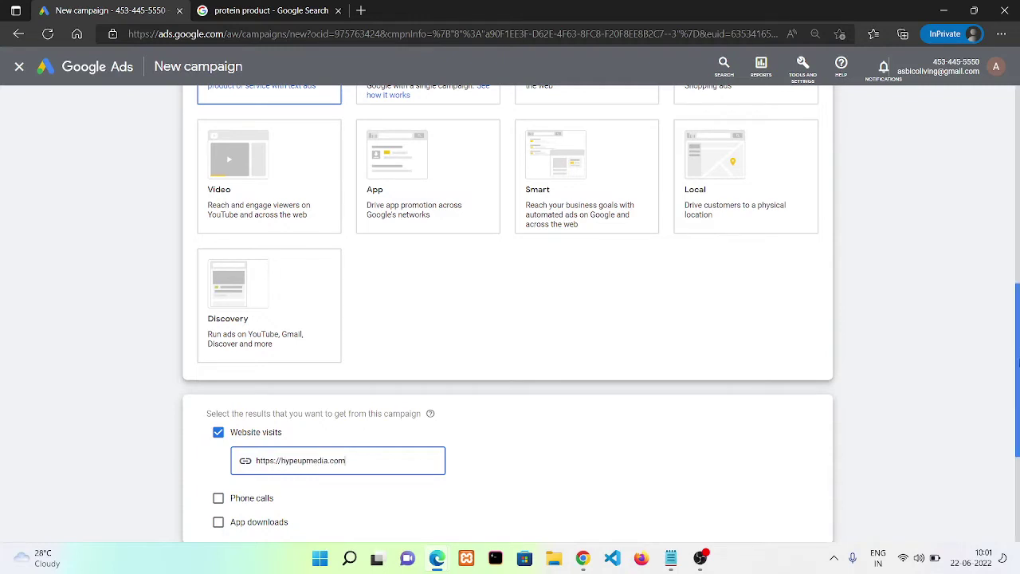
# Name the campaign 'Hypeupmedia_search'
pyautogui.scroll(-3, 1018, 362)
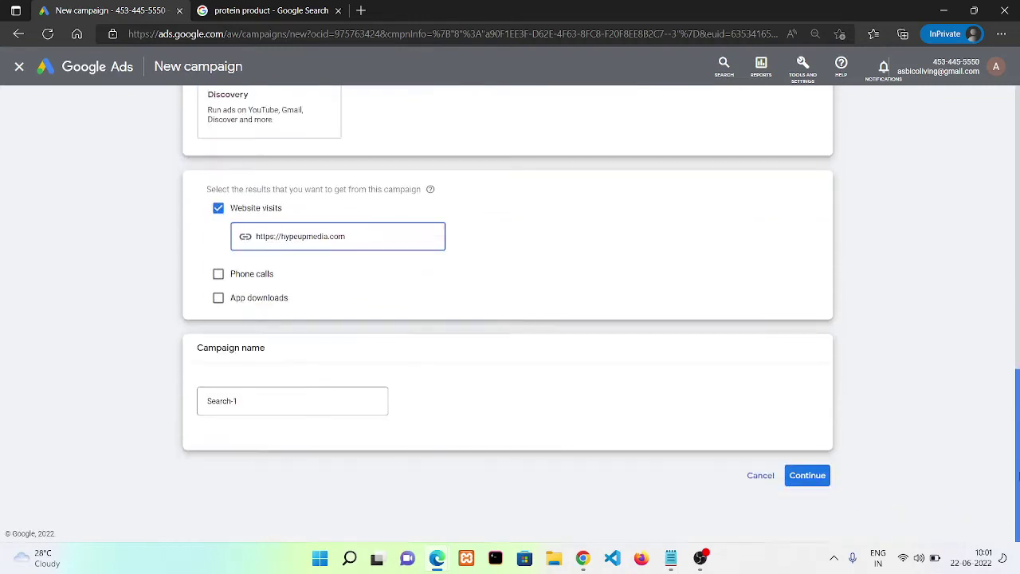
pyautogui.click(284, 405)
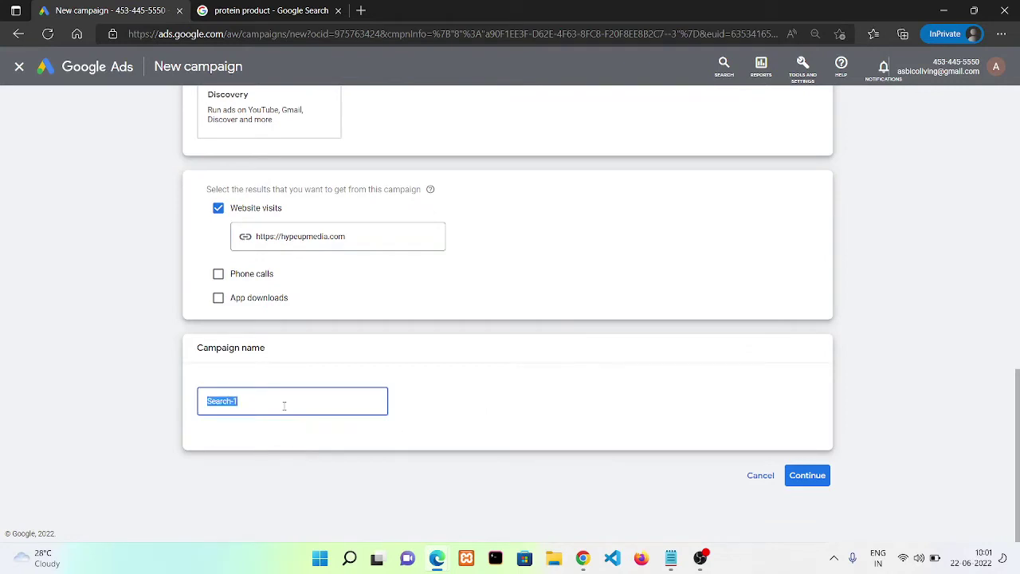
pyautogui.write('Hypeupmedia_searc')
# Set the campaign's daily budget to ₹300
pyautogui.click(810, 481)
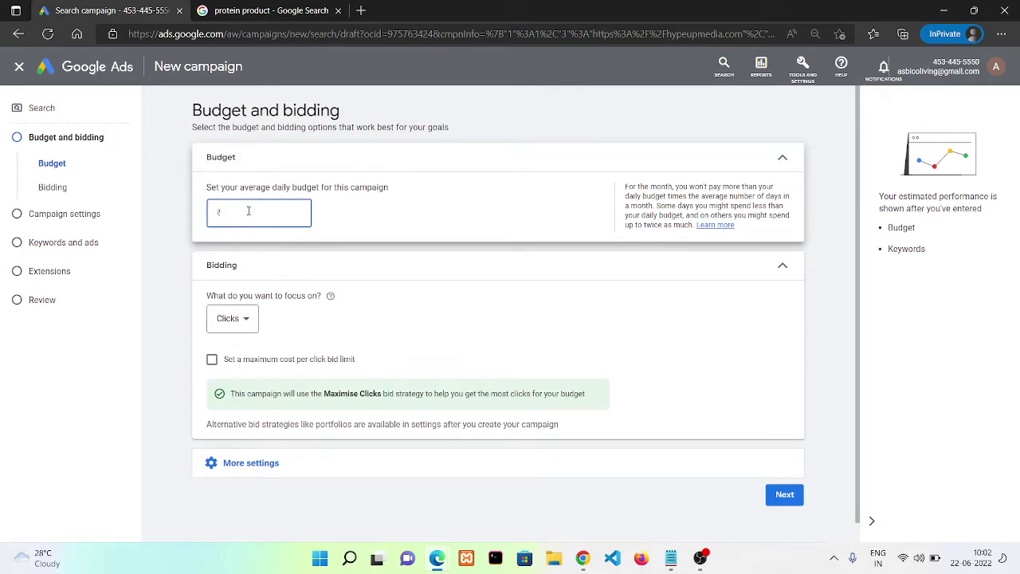
pyautogui.write('300')
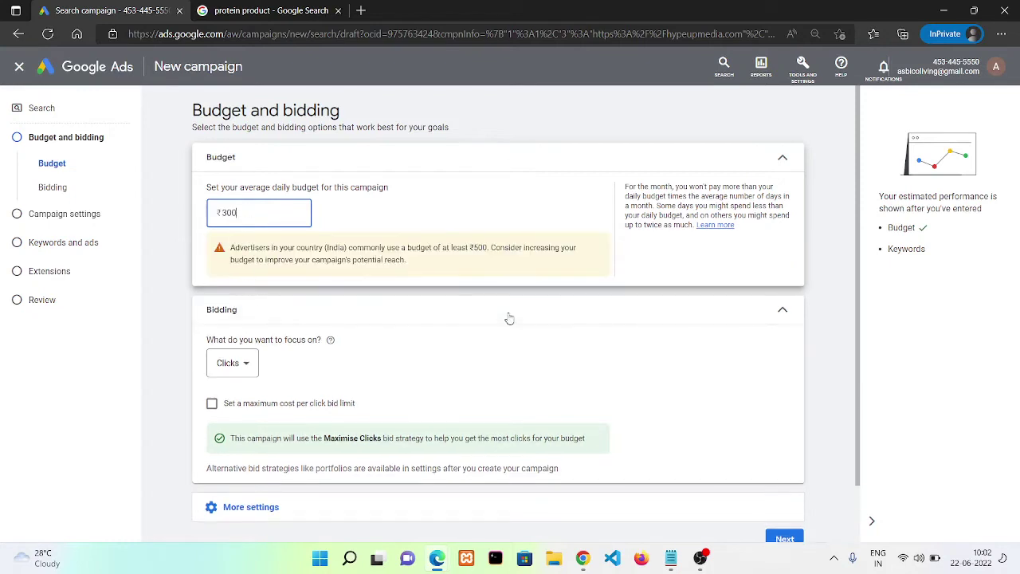
pyautogui.scroll(-2, 855, 416)
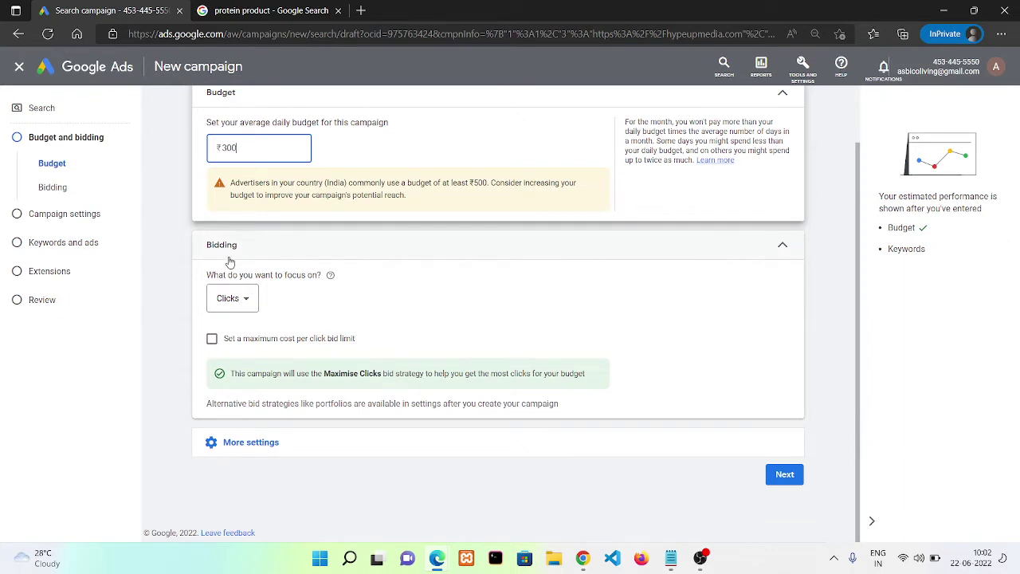
# Keep Clicks as the bidding focus with a ₹2.00 maximum CPC bid limit
pyautogui.click(224, 298)
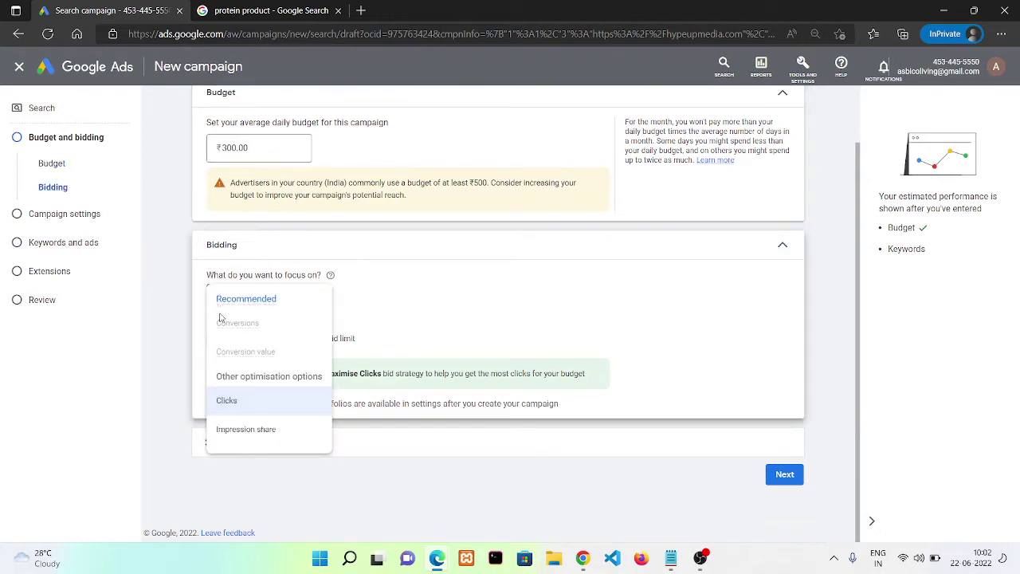
pyautogui.click(787, 364)
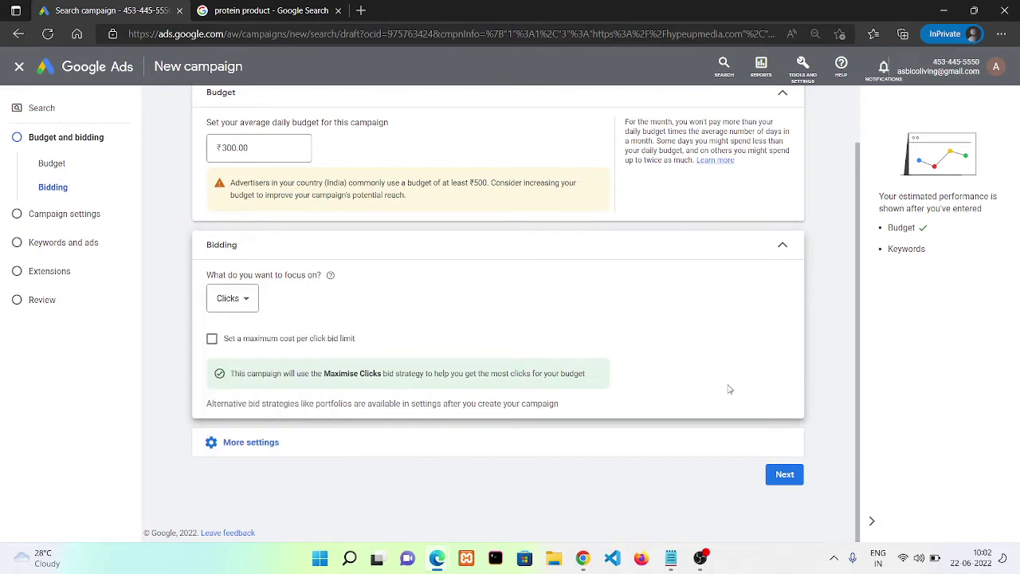
pyautogui.click(221, 341)
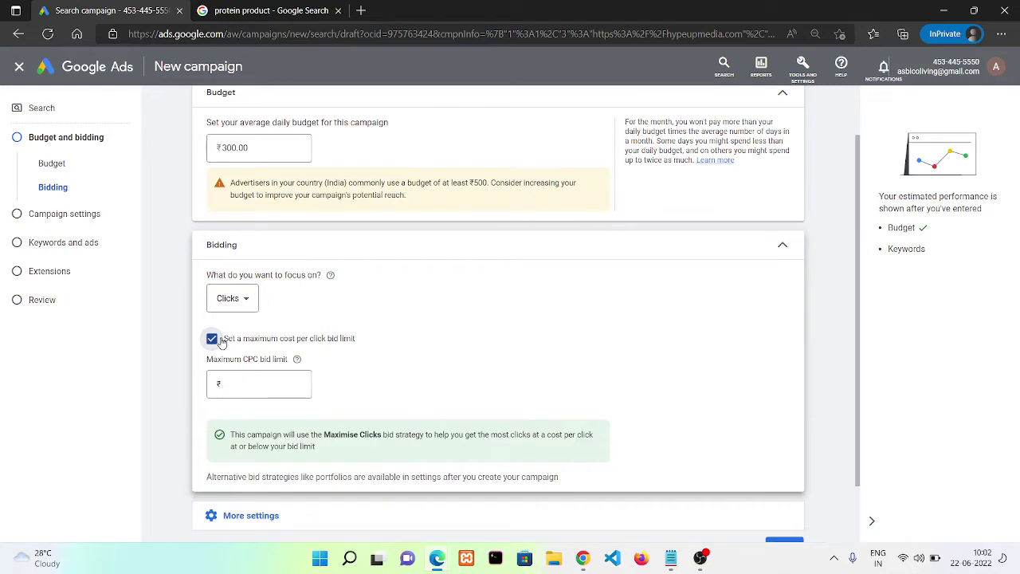
pyautogui.click(221, 341)
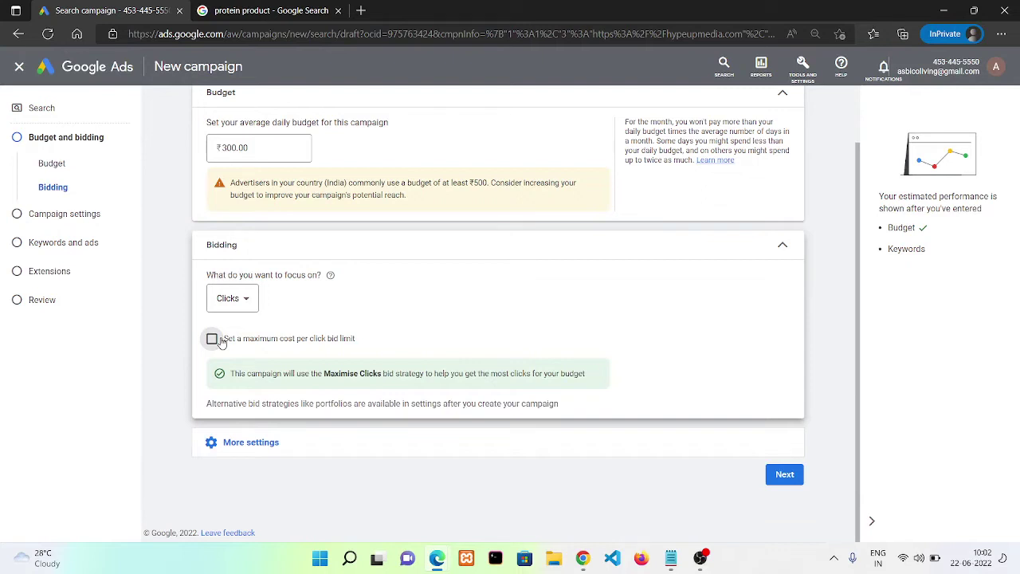
pyautogui.click(212, 339)
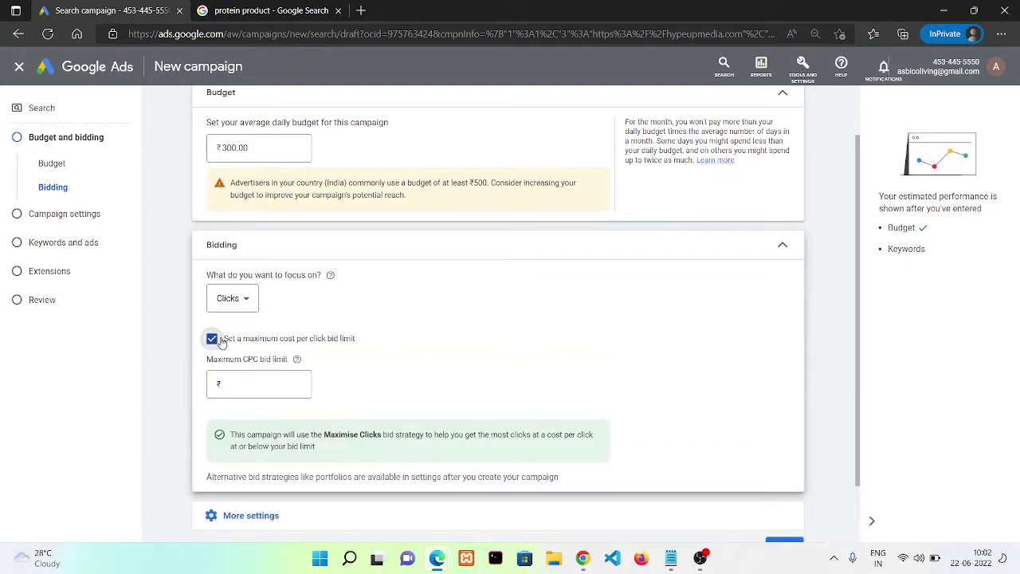
pyautogui.click(257, 381)
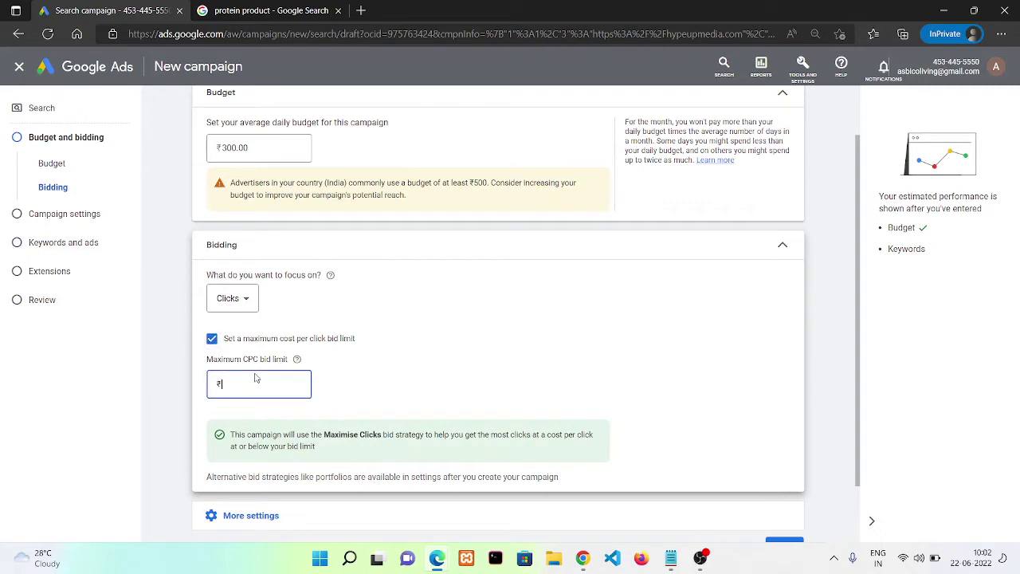
pyautogui.write('7')
pyautogui.moveTo(858, 459); pyautogui.dragTo(868, 510)
pyautogui.click(786, 475)
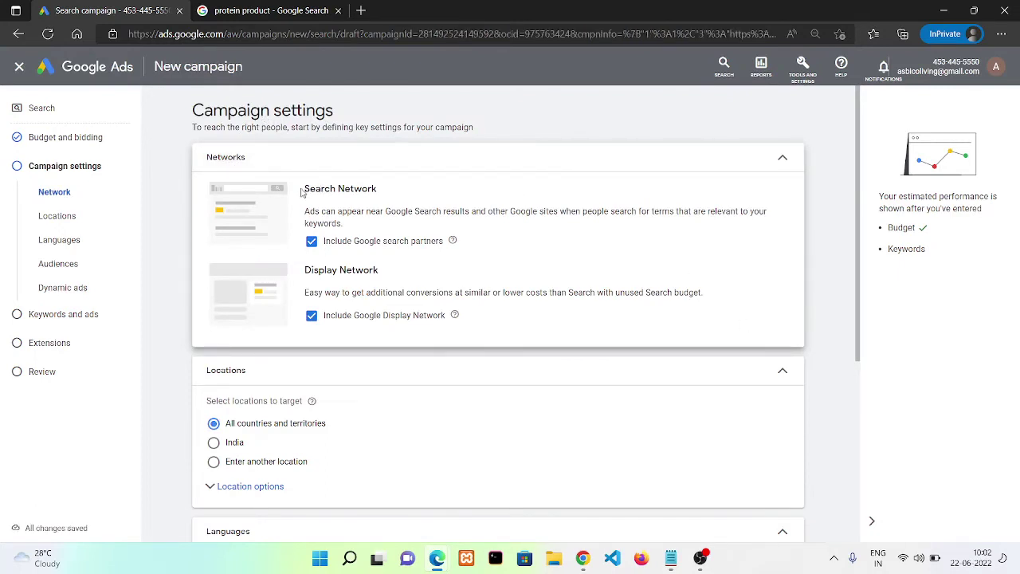
# Untick Google Display Network, keeping Google search partners included under Networks
pyautogui.moveTo(301, 192); pyautogui.dragTo(388, 193)
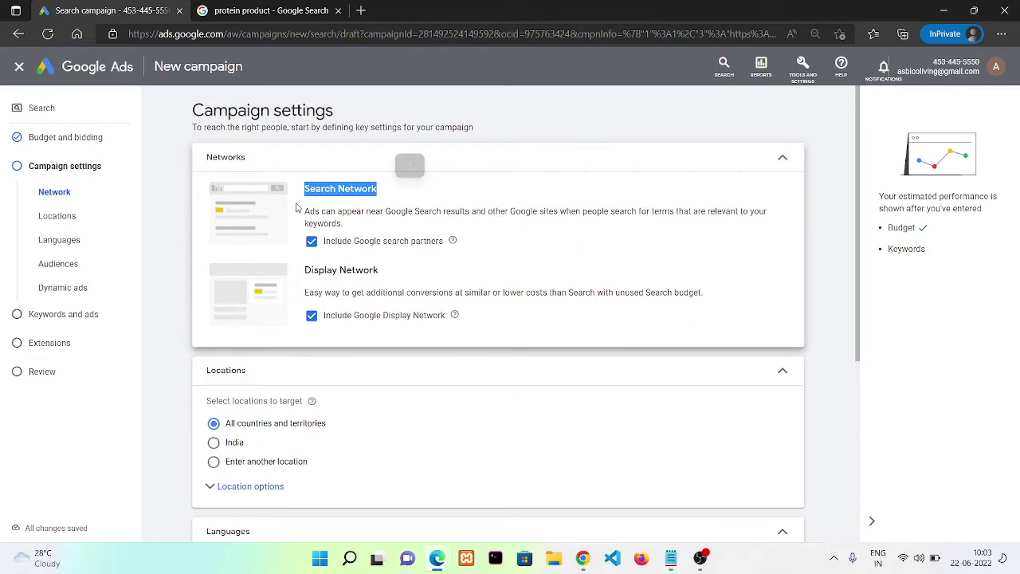
pyautogui.moveTo(309, 211); pyautogui.dragTo(340, 238)
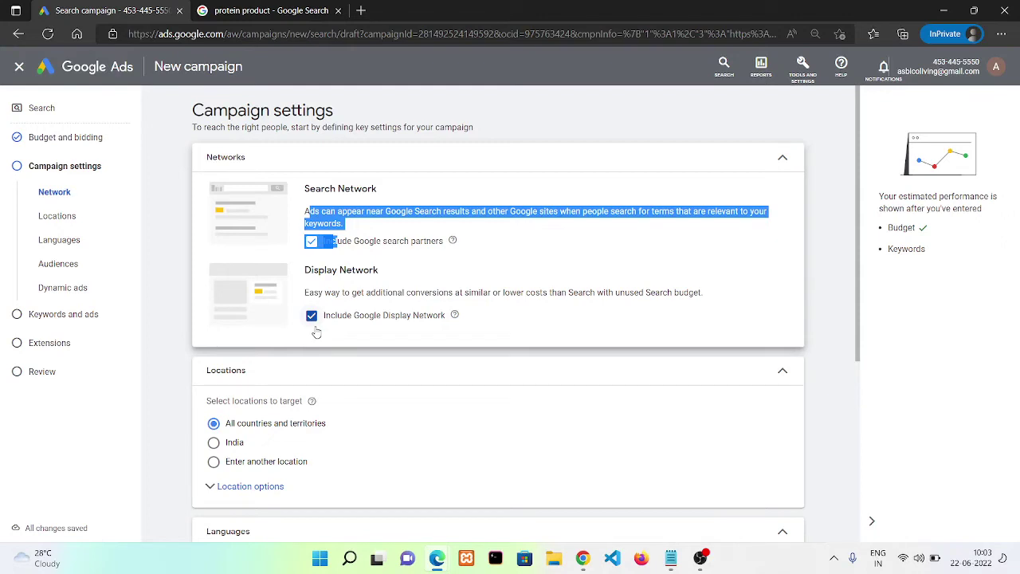
pyautogui.click(315, 330)
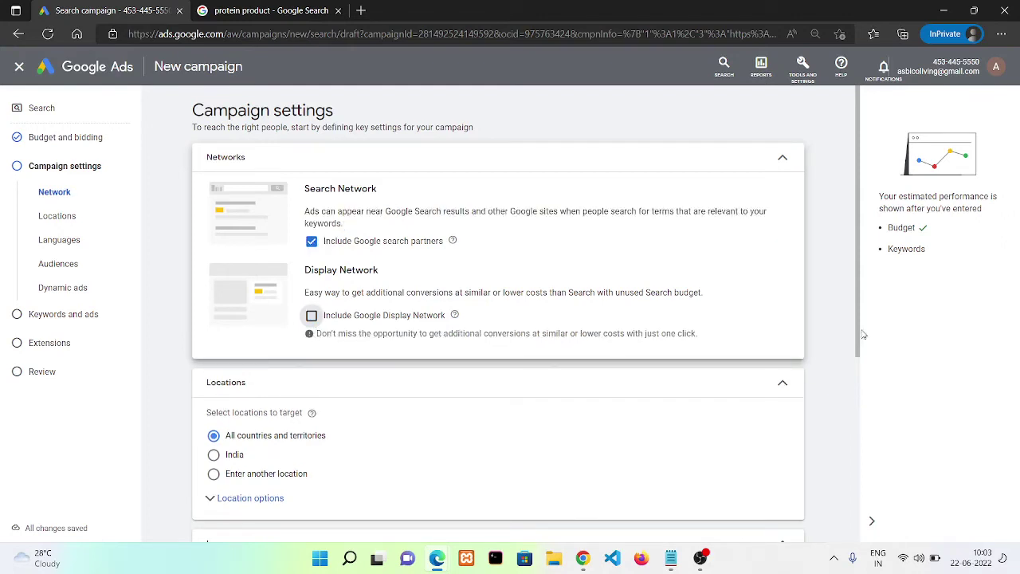
# Target India as the campaign location, replacing an initial Malaysia pick
pyautogui.moveTo(859, 331); pyautogui.dragTo(863, 398)
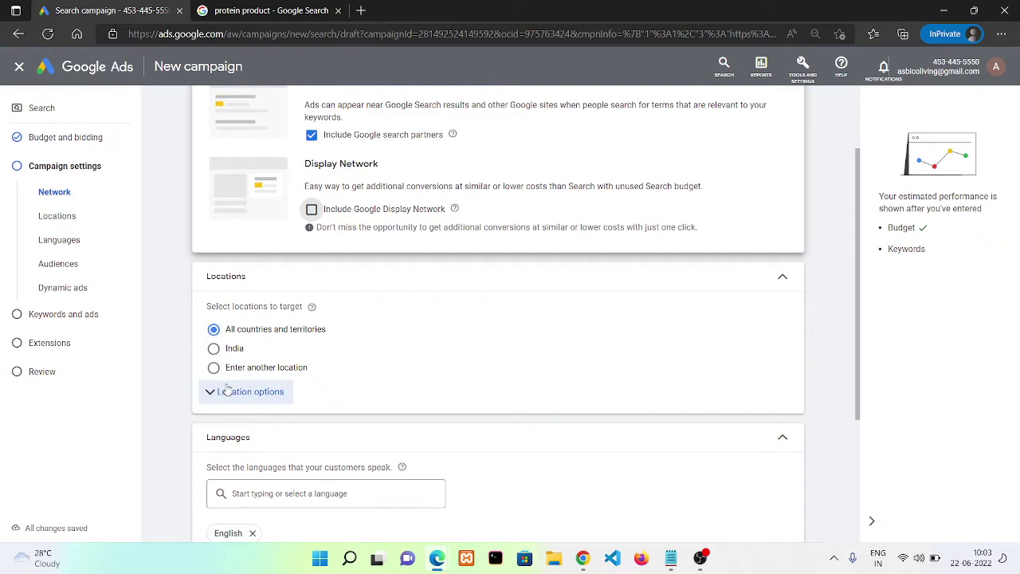
pyautogui.click(214, 368)
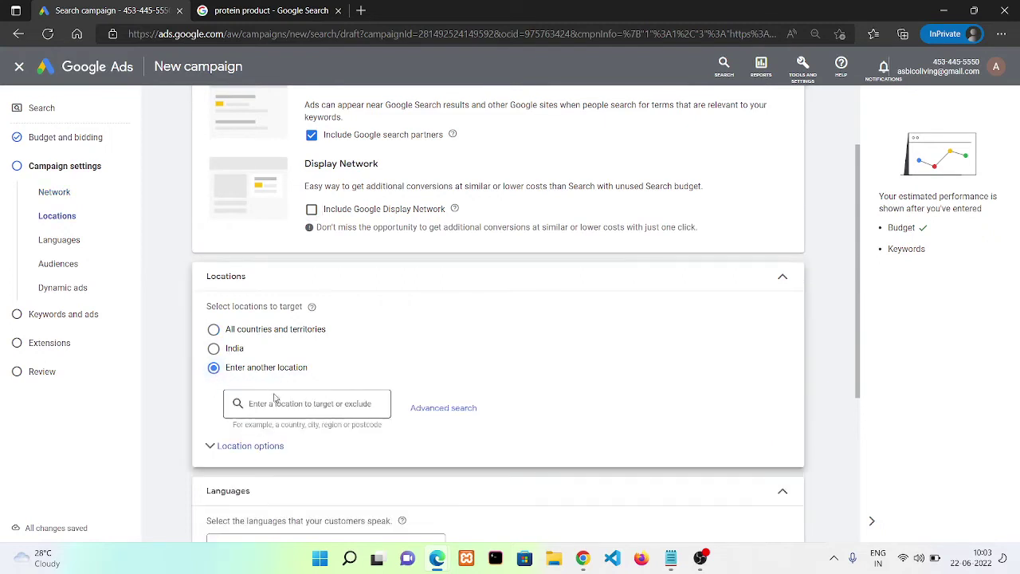
pyautogui.click(285, 403)
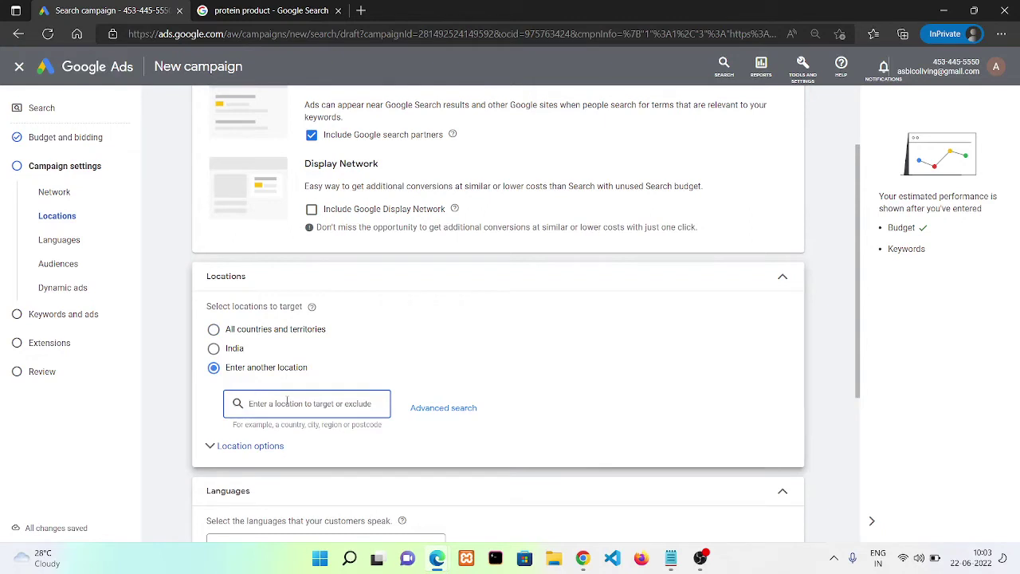
pyautogui.write('Mala')
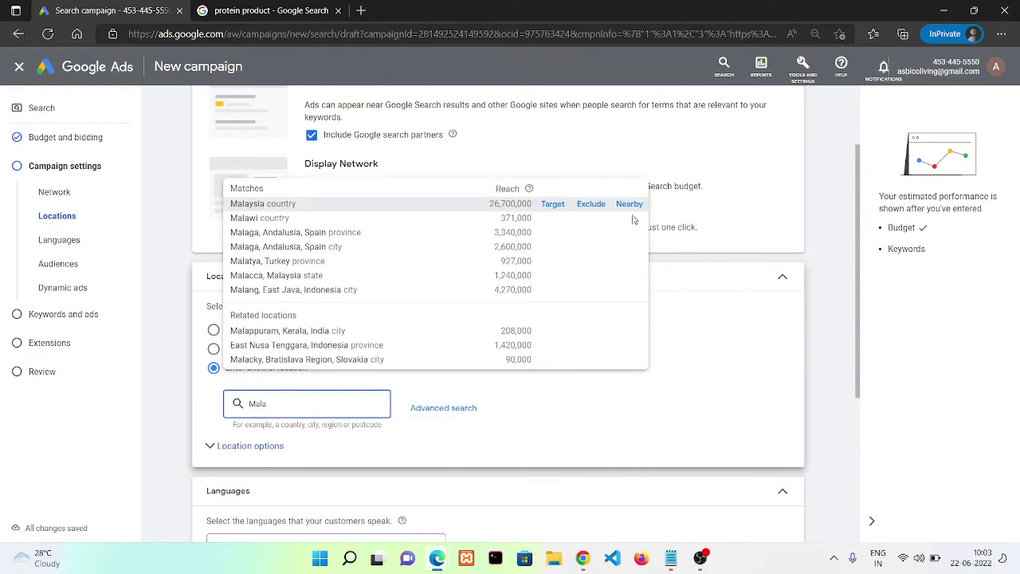
pyautogui.click(560, 212)
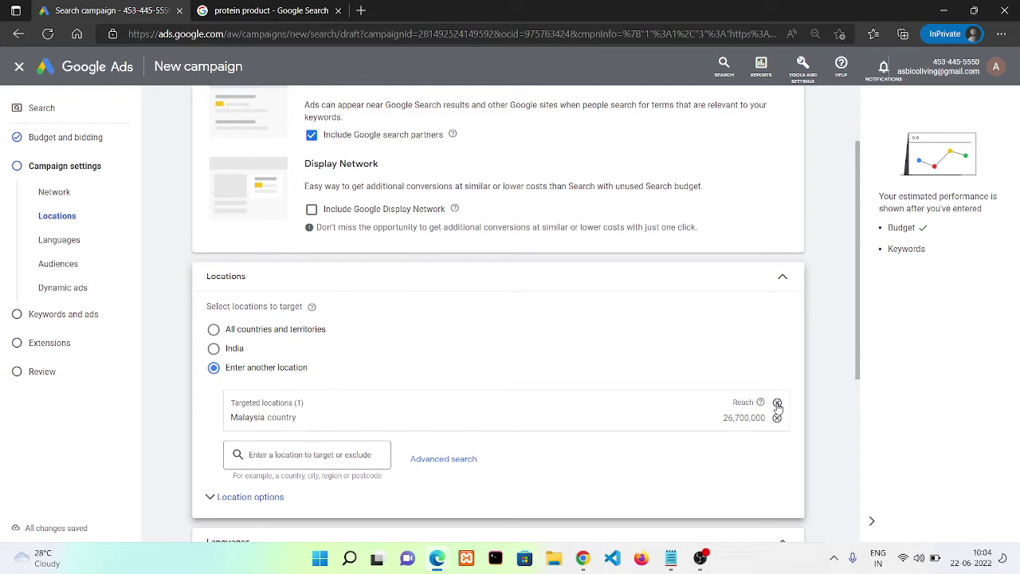
pyautogui.click(778, 405)
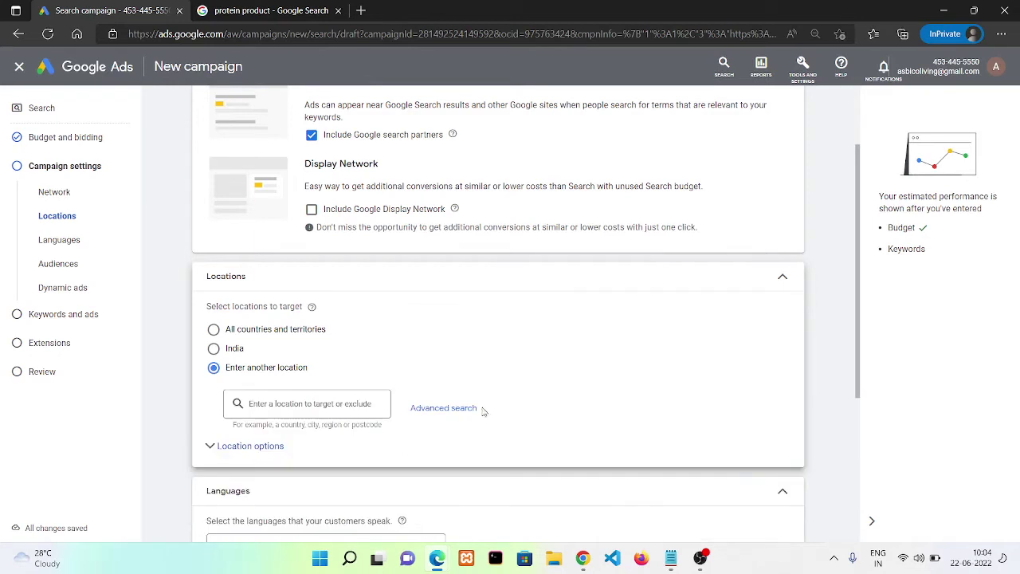
pyautogui.click(314, 407)
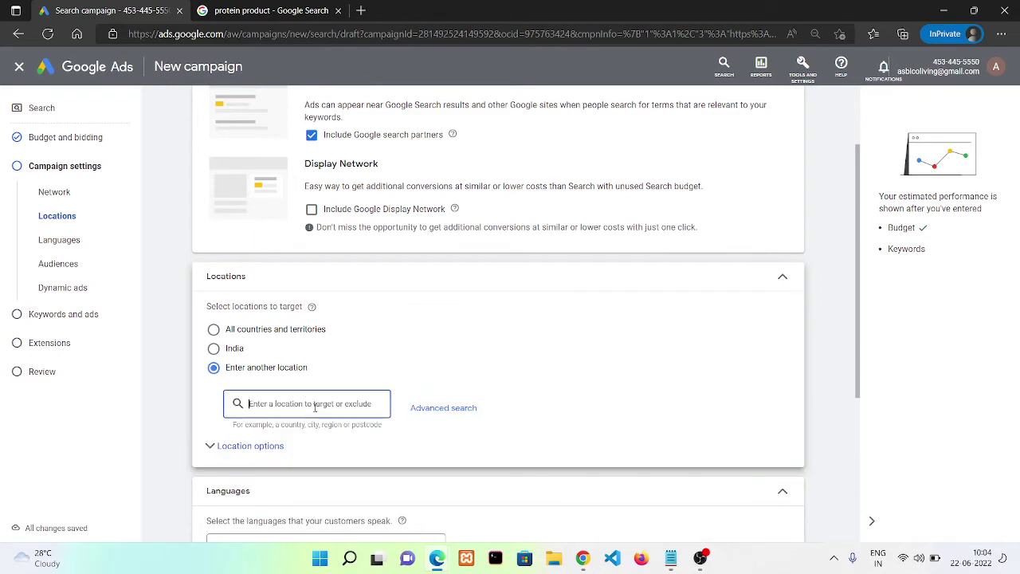
pyautogui.write('India')
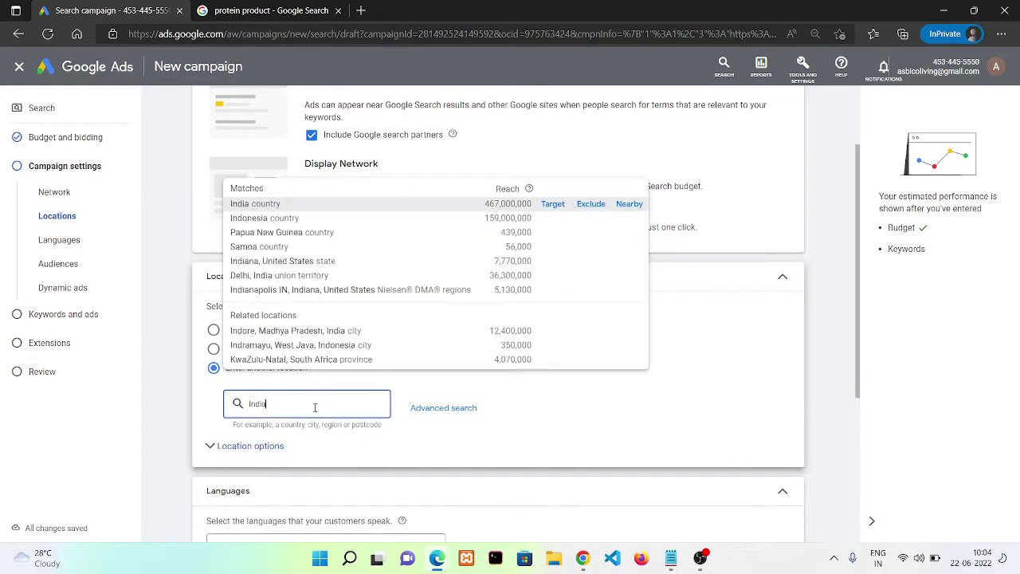
pyautogui.click(552, 204)
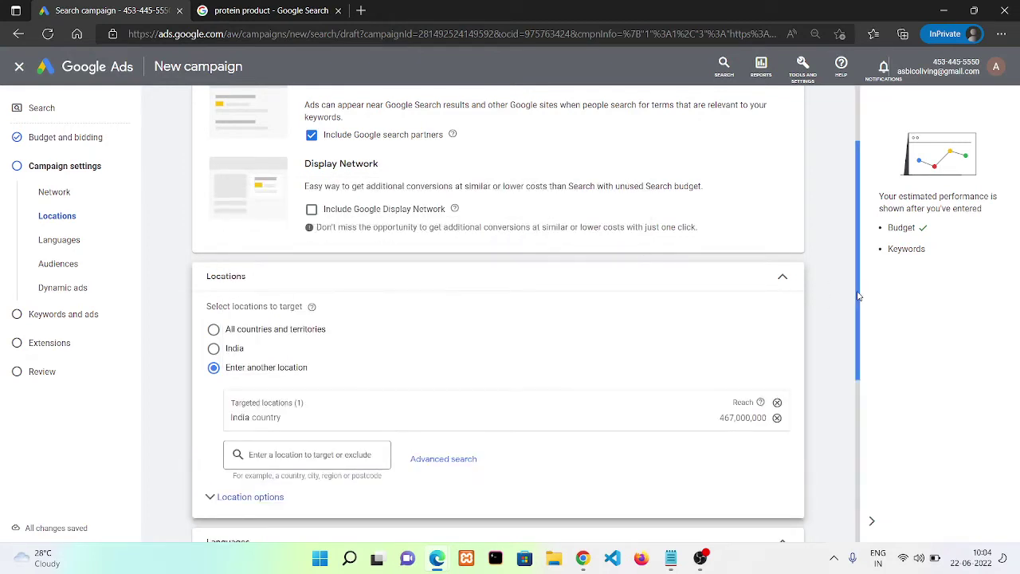
pyautogui.moveTo(859, 295); pyautogui.dragTo(867, 437)
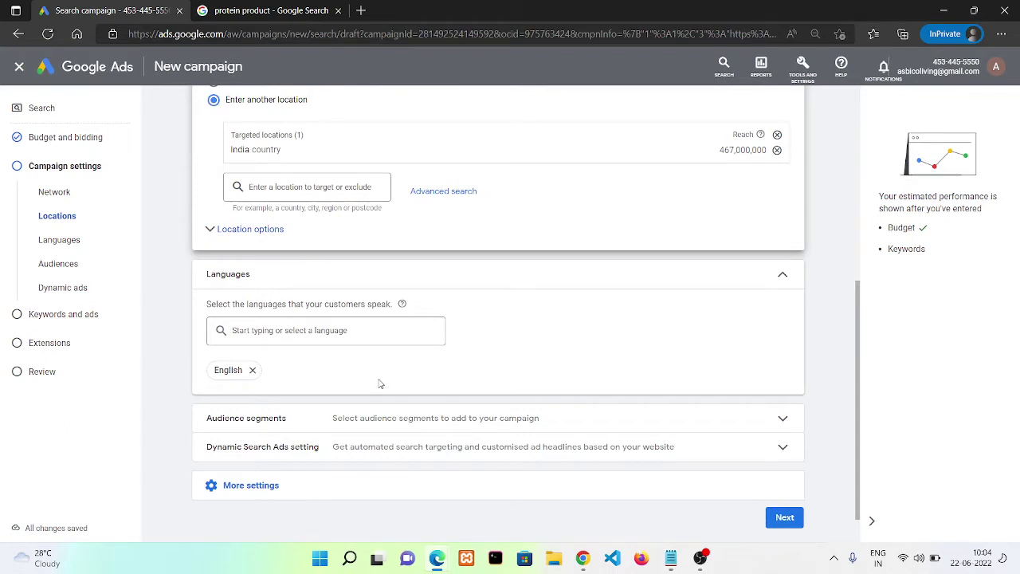
# Remove English so all languages are targeted, and expand Audience segments
pyautogui.click(310, 330)
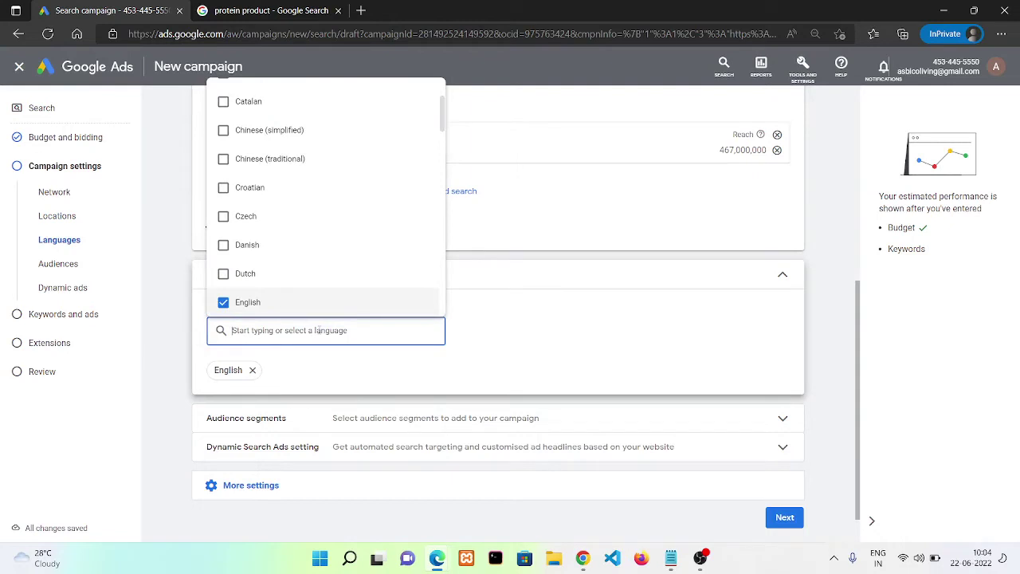
pyautogui.click(254, 371)
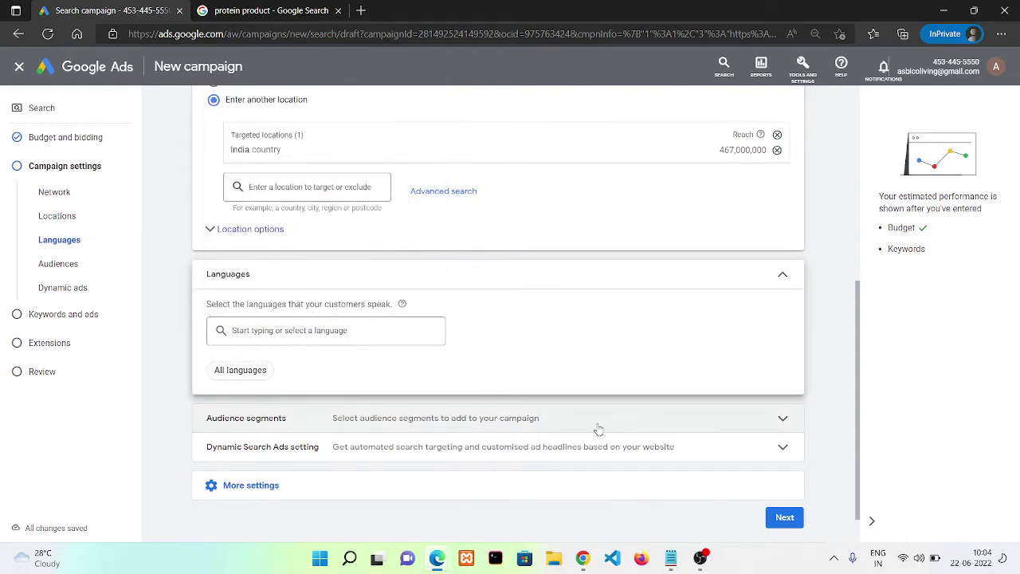
pyautogui.click(783, 273)
pyautogui.click(781, 378)
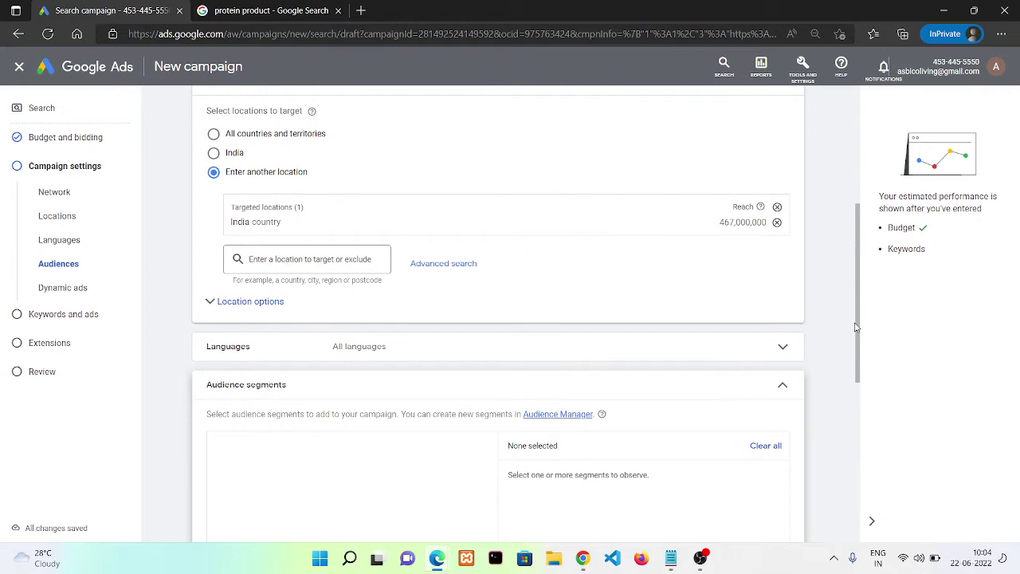
# Search the audience segments for 'digital marketing'
pyautogui.moveTo(858, 328); pyautogui.dragTo(866, 387)
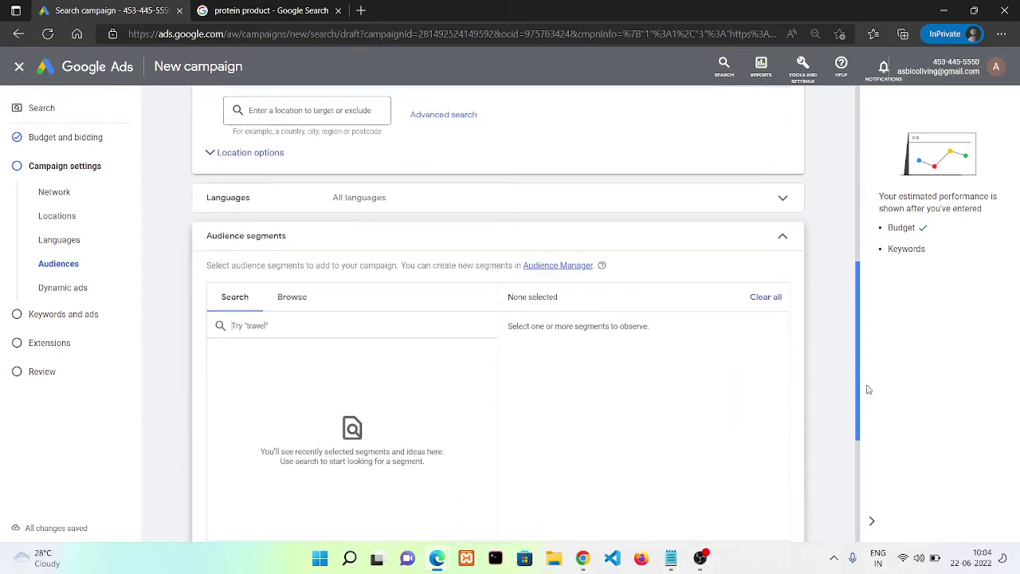
pyautogui.click(283, 302)
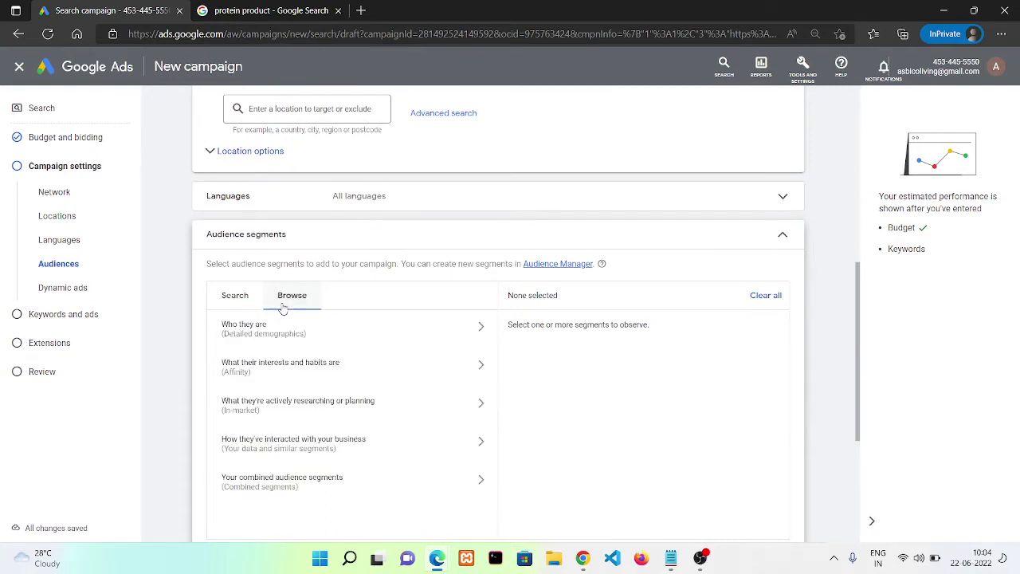
pyautogui.click(372, 341)
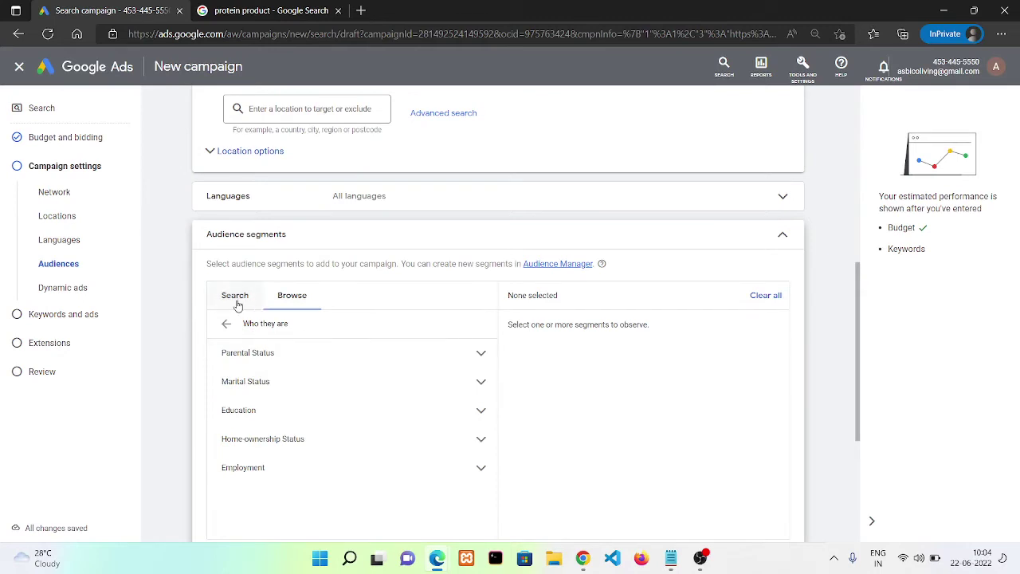
pyautogui.click(237, 306)
pyautogui.click(355, 328)
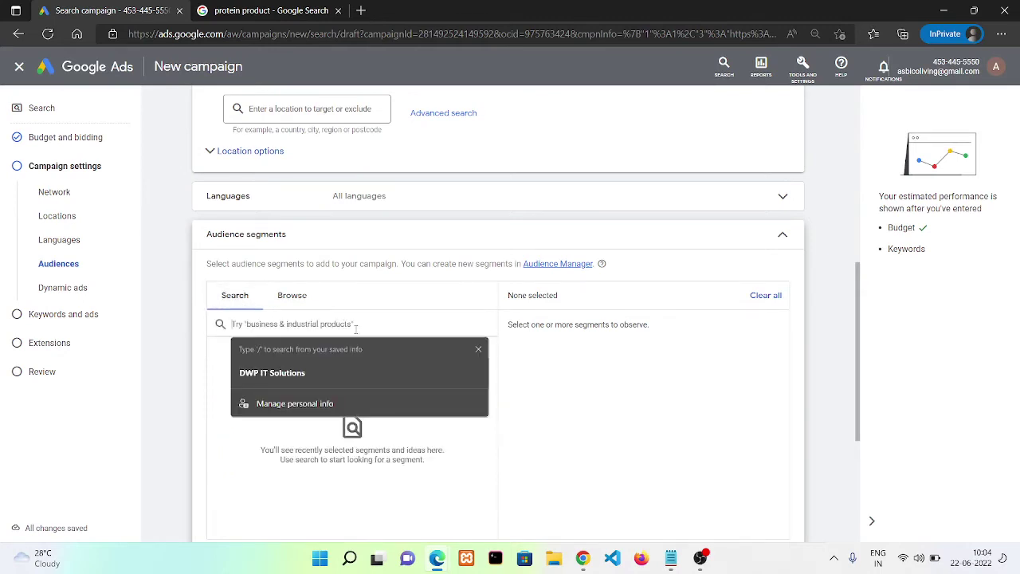
pyautogui.write('dig')
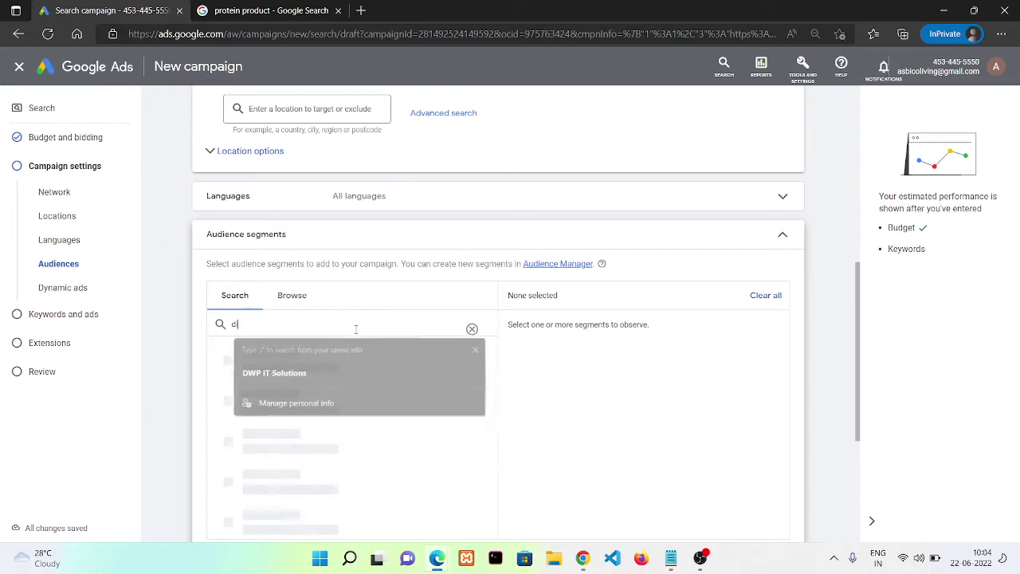
pyautogui.write('ital makr')
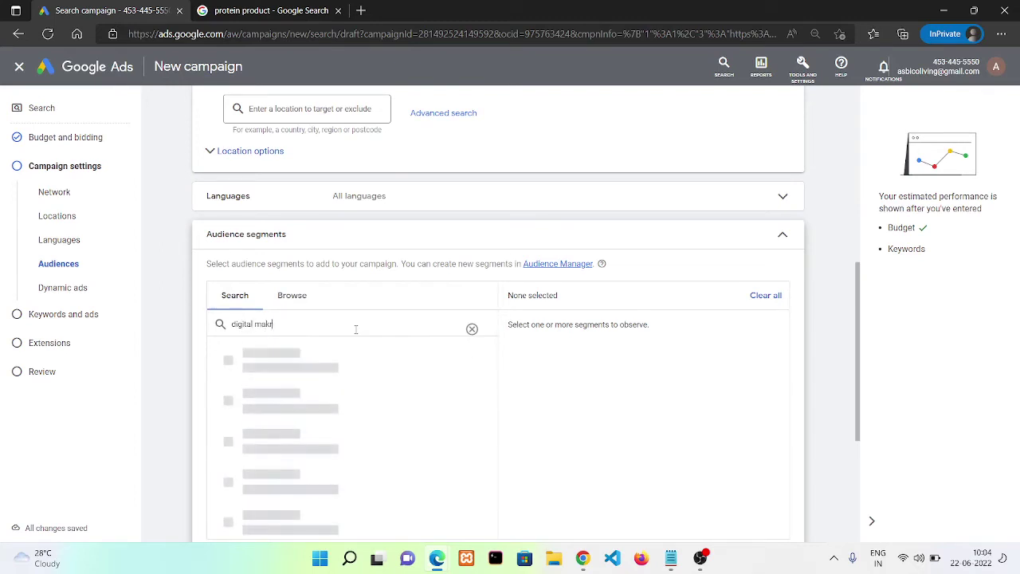
pyautogui.press('BackSpace')
pyautogui.press('BackSpace')
pyautogui.write('rketing')
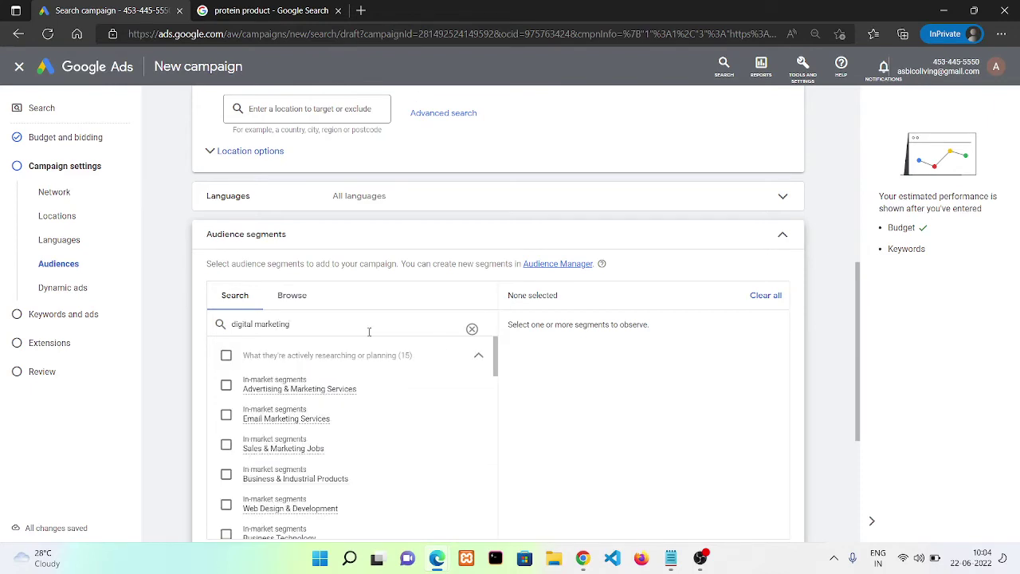
# Tick Advertising & Marketing Services, Web Design & Development, SEO & SEM Services and Social Media Enthusiasts
pyautogui.scroll(-1, 496, 365)
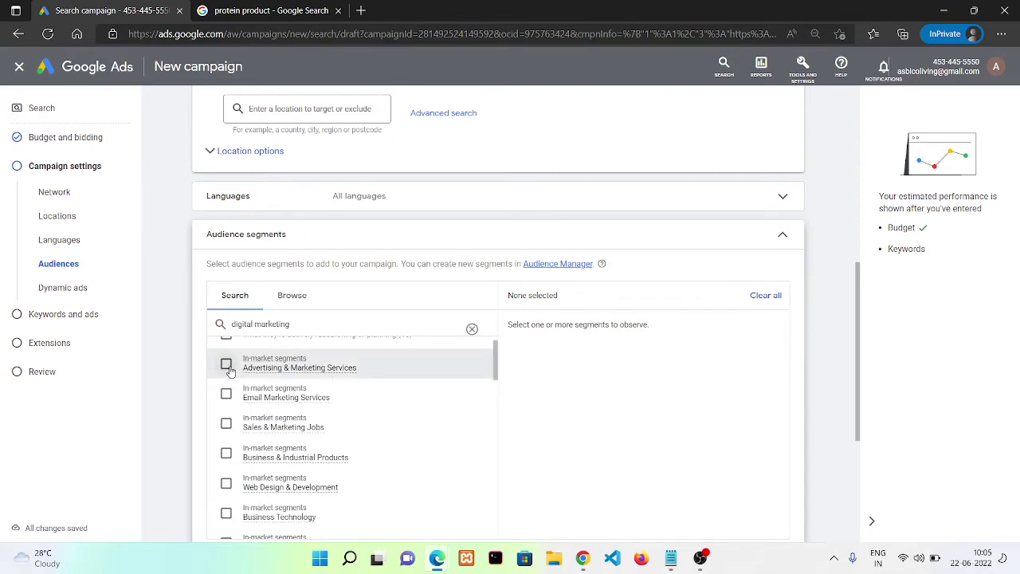
pyautogui.click(228, 367)
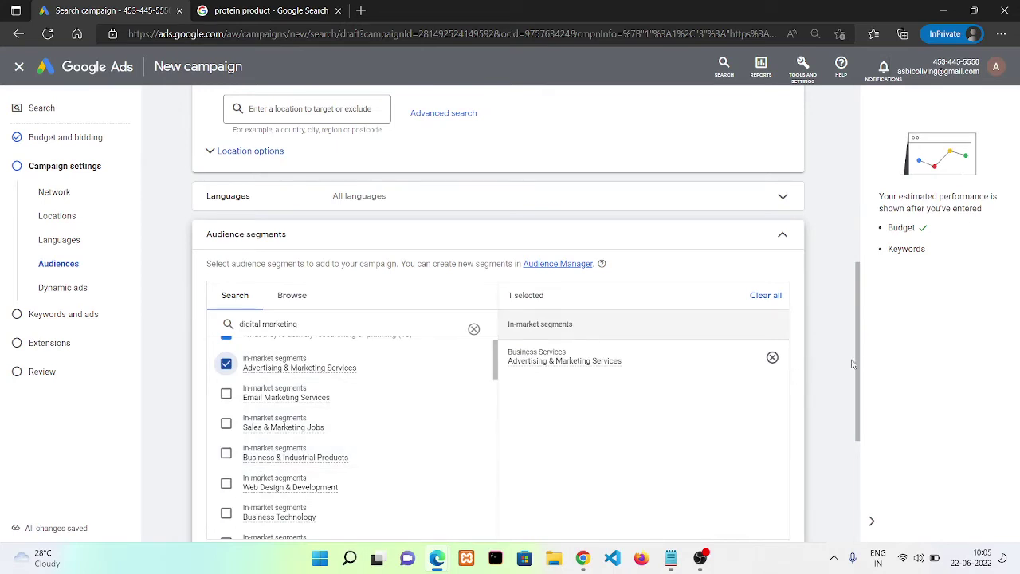
pyautogui.scroll(-1, 865, 387)
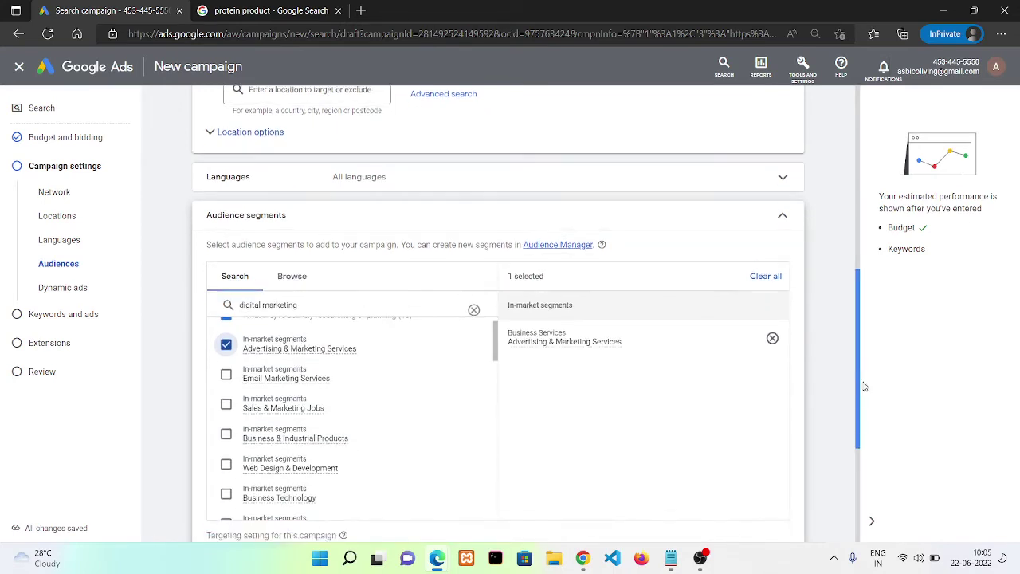
pyautogui.scroll(-2, 865, 386)
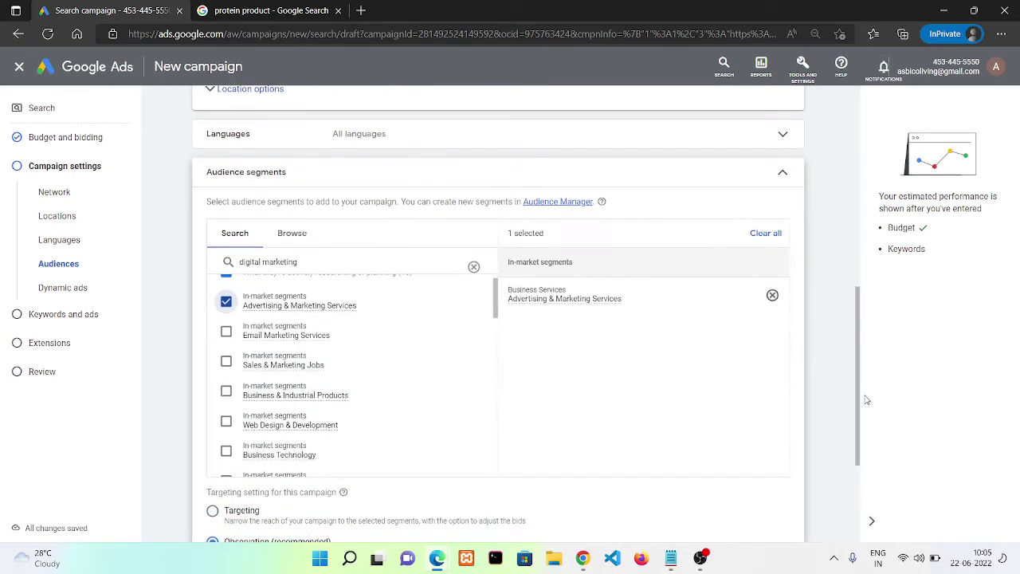
pyautogui.click(225, 423)
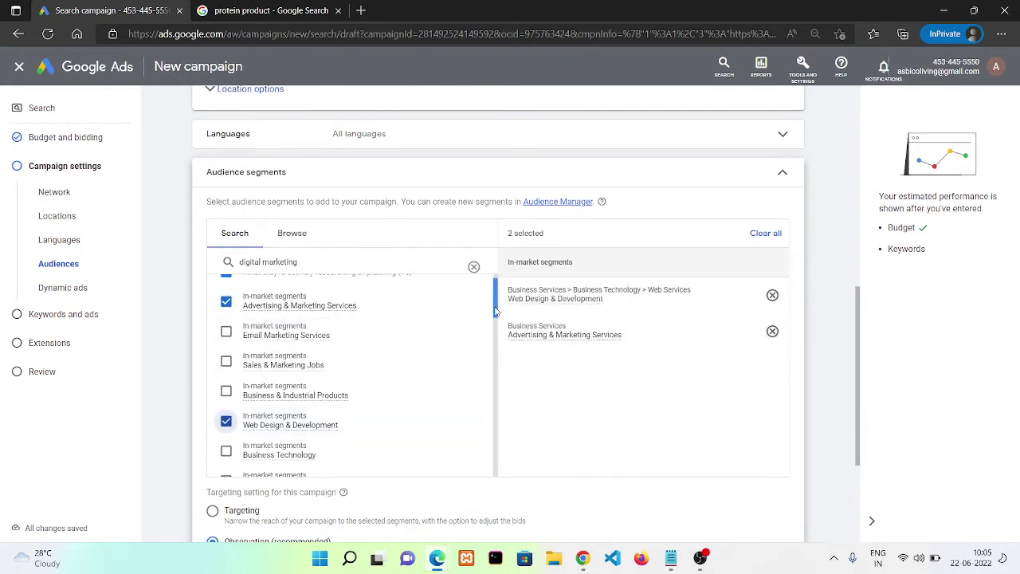
pyautogui.scroll(-4, 354, 380)
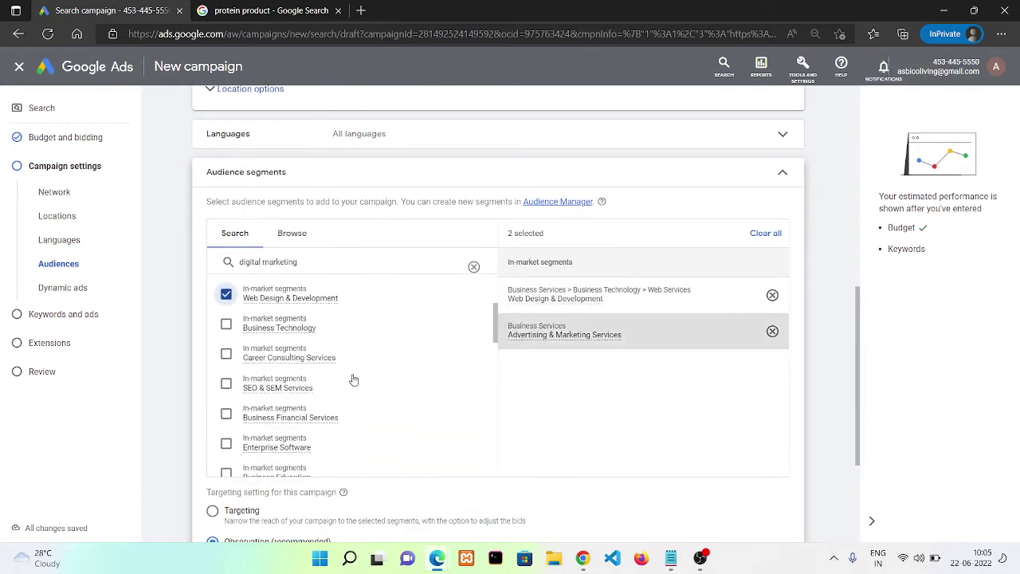
pyautogui.click(225, 383)
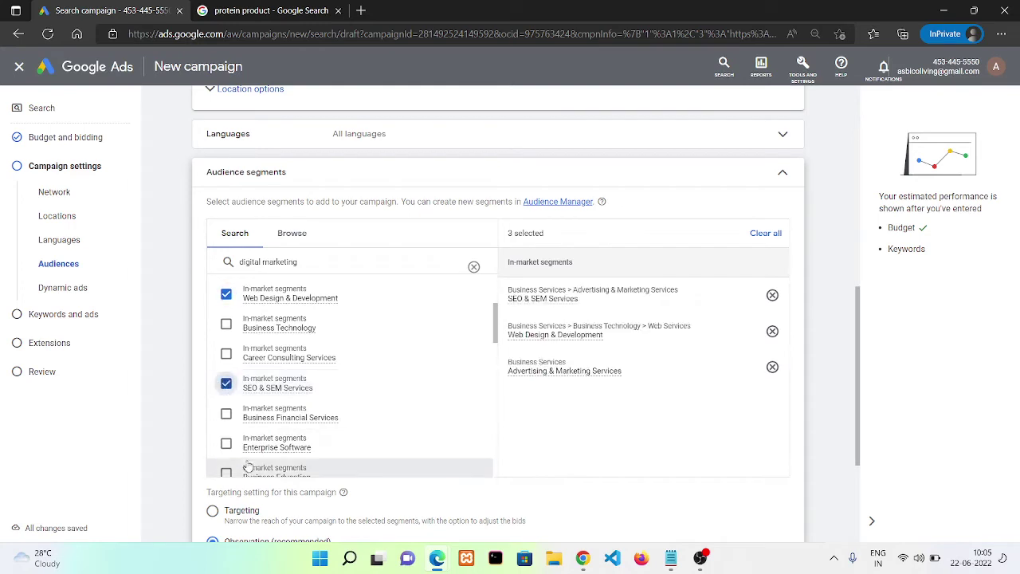
pyautogui.moveTo(496, 331); pyautogui.dragTo(502, 391)
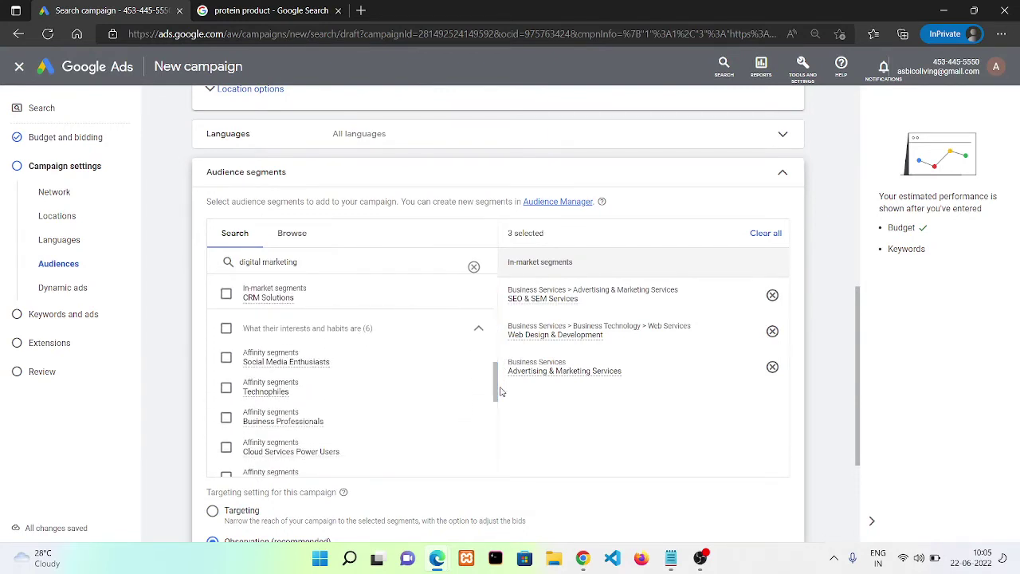
pyautogui.click(227, 358)
pyautogui.click(227, 359)
pyautogui.click(227, 359)
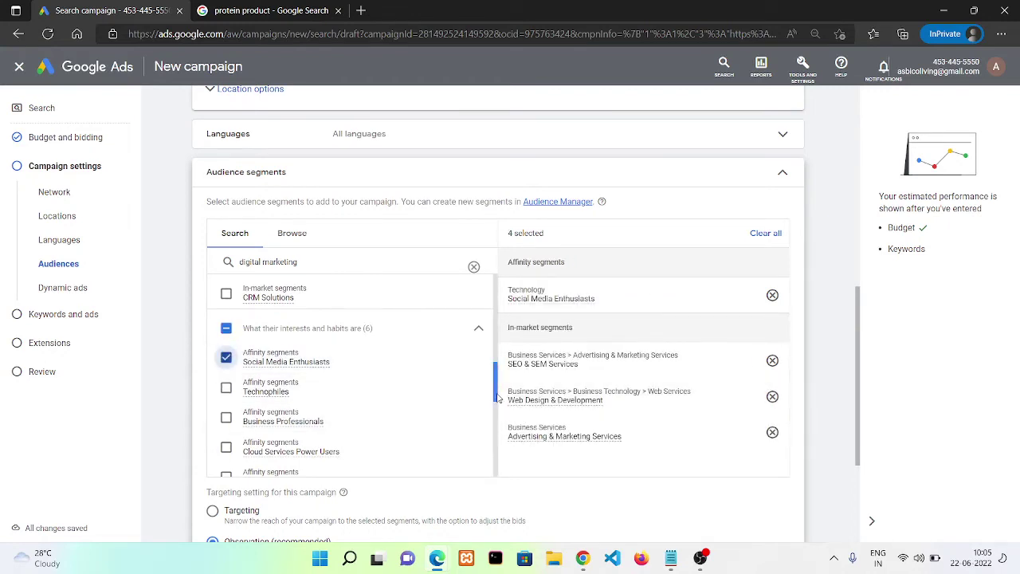
pyautogui.moveTo(497, 398); pyautogui.dragTo(454, 252)
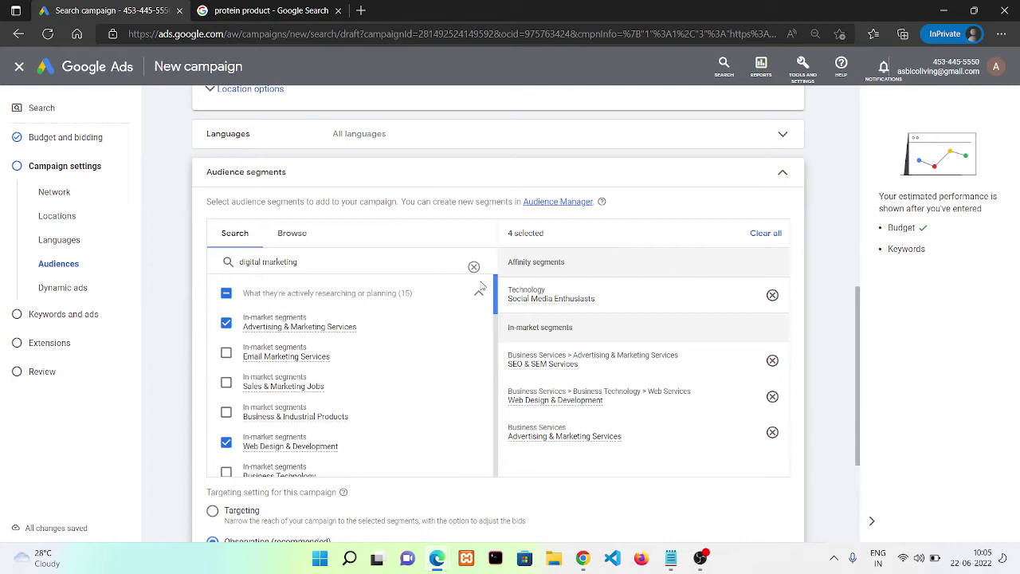
# Refine the audience search to 'digital marketing services' and browse the results, keeping the four chosen segments
pyautogui.click(405, 257)
pyautogui.write('s')
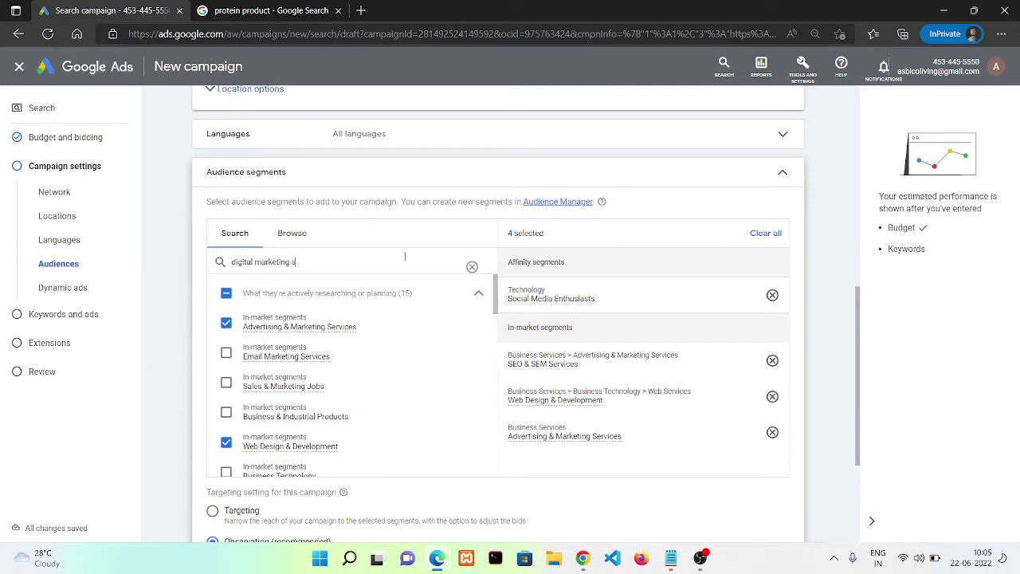
pyautogui.write('ervices')
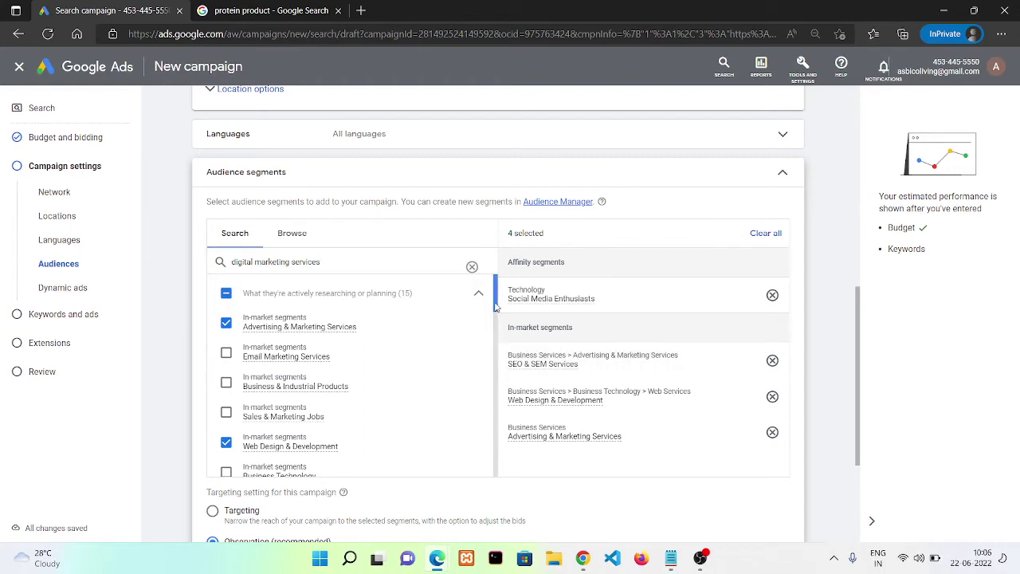
pyautogui.moveTo(495, 307); pyautogui.dragTo(499, 327)
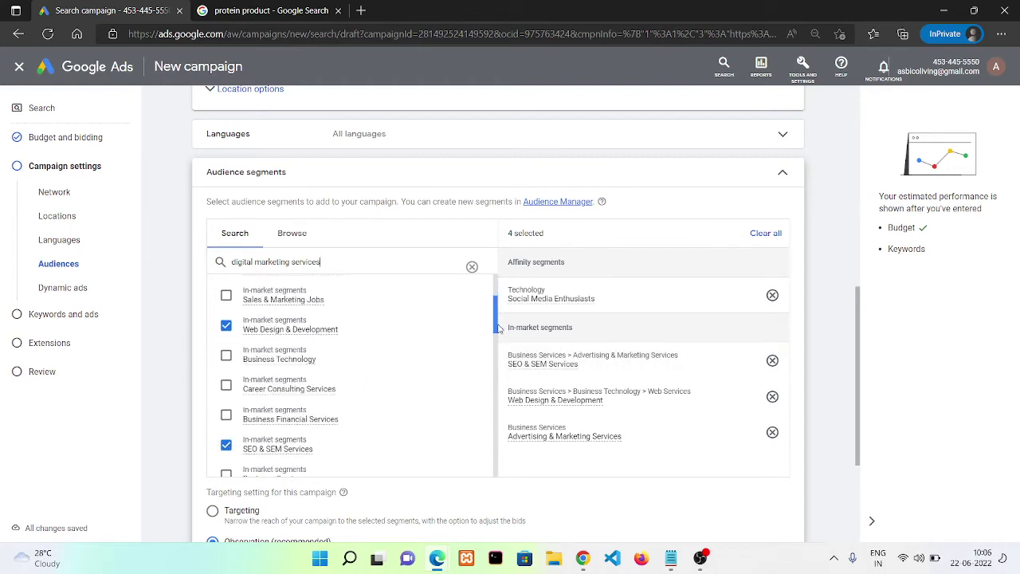
pyautogui.scroll(-3, 497, 323)
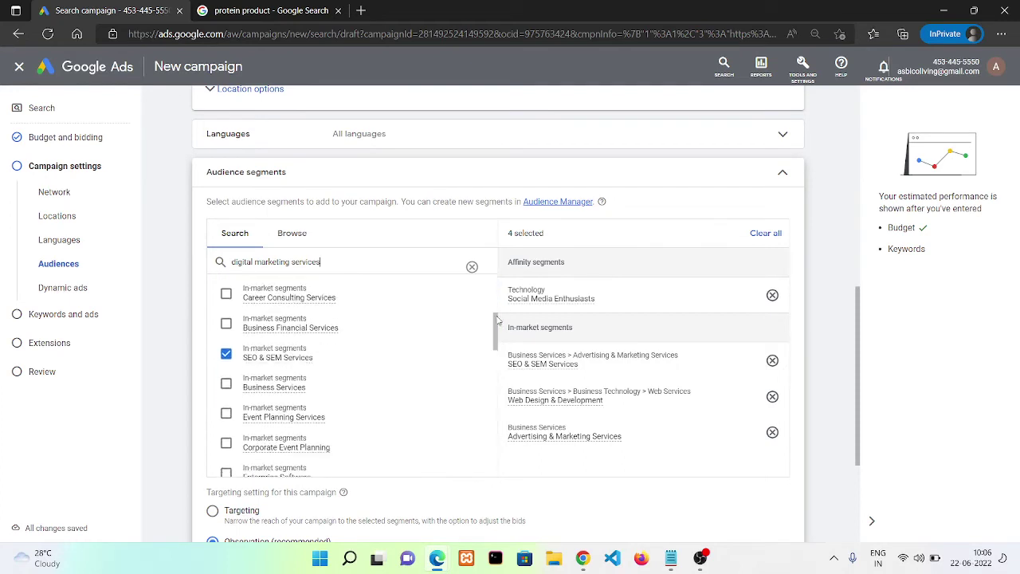
pyautogui.moveTo(473, 265); pyautogui.dragTo(827, 456)
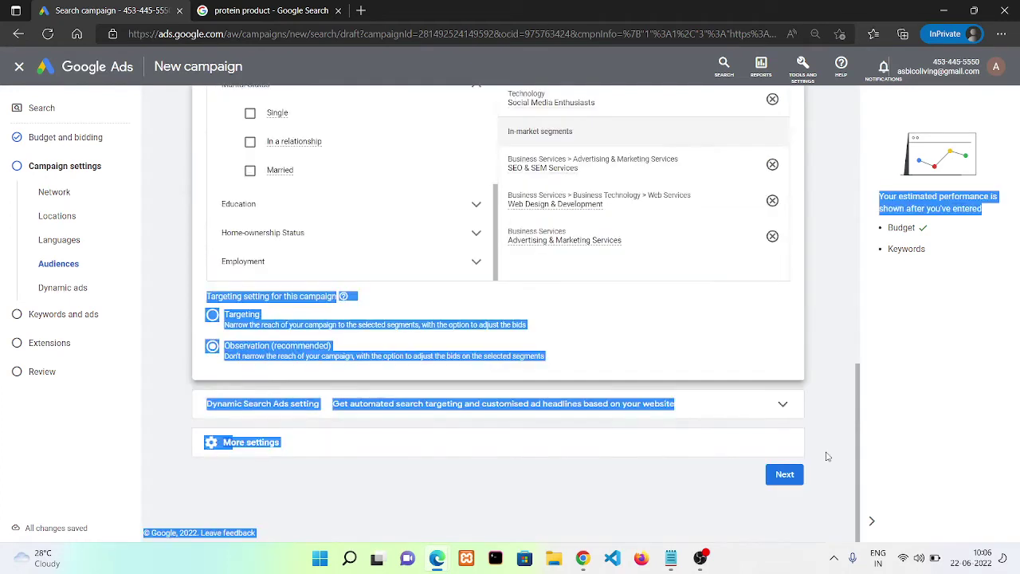
pyautogui.click(826, 456)
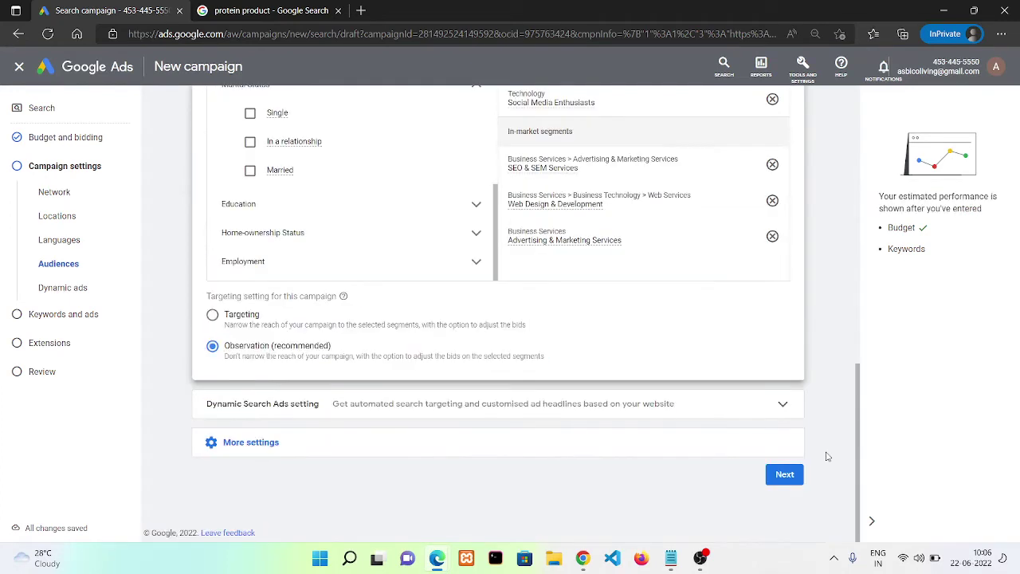
pyautogui.click(500, 403)
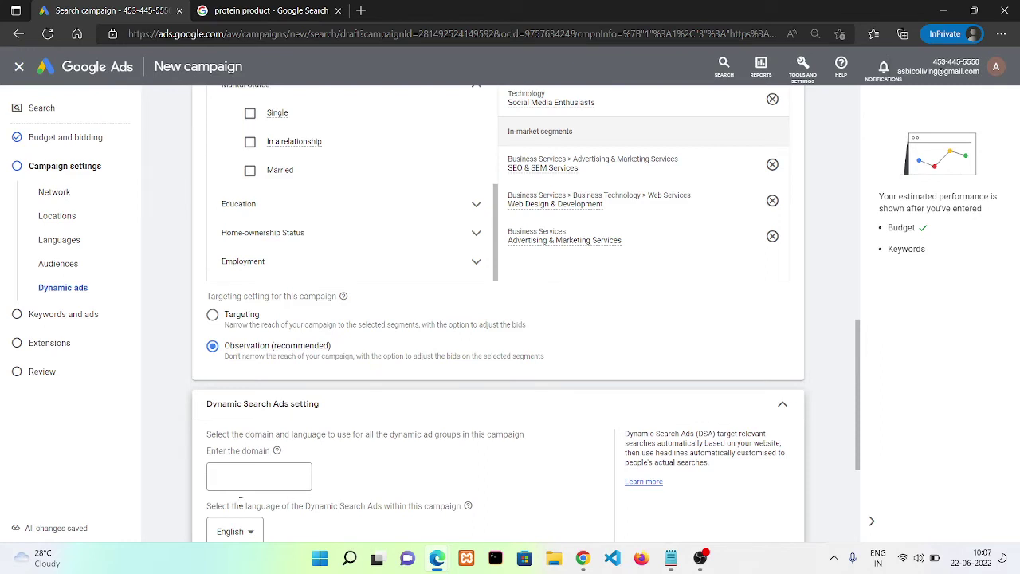
pyautogui.moveTo(200, 512); pyautogui.dragTo(377, 507)
pyautogui.click(378, 507)
pyautogui.click(635, 398)
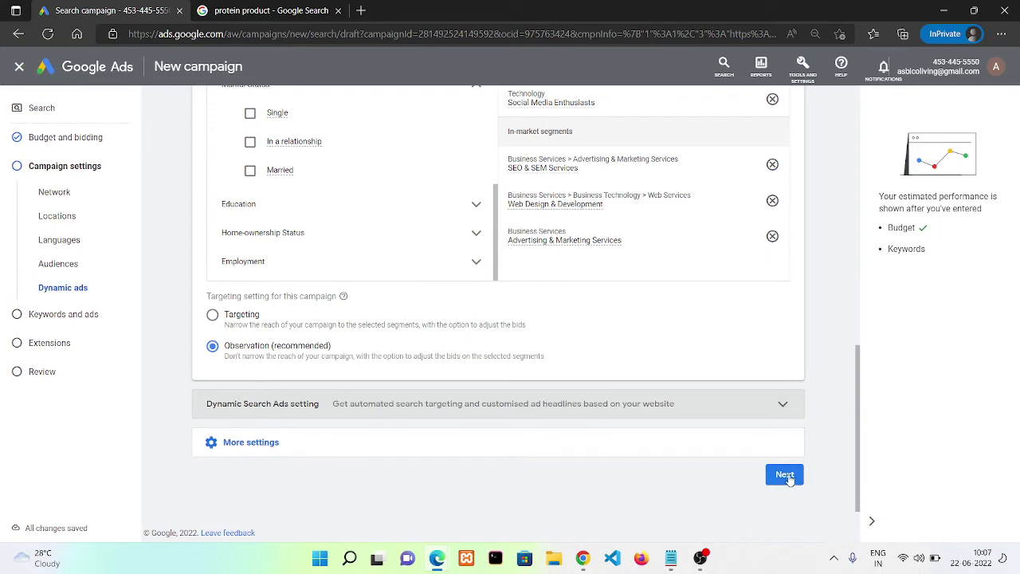
# Continue to Keywords and ads and leave the new keywords experience guide
pyautogui.click(785, 476)
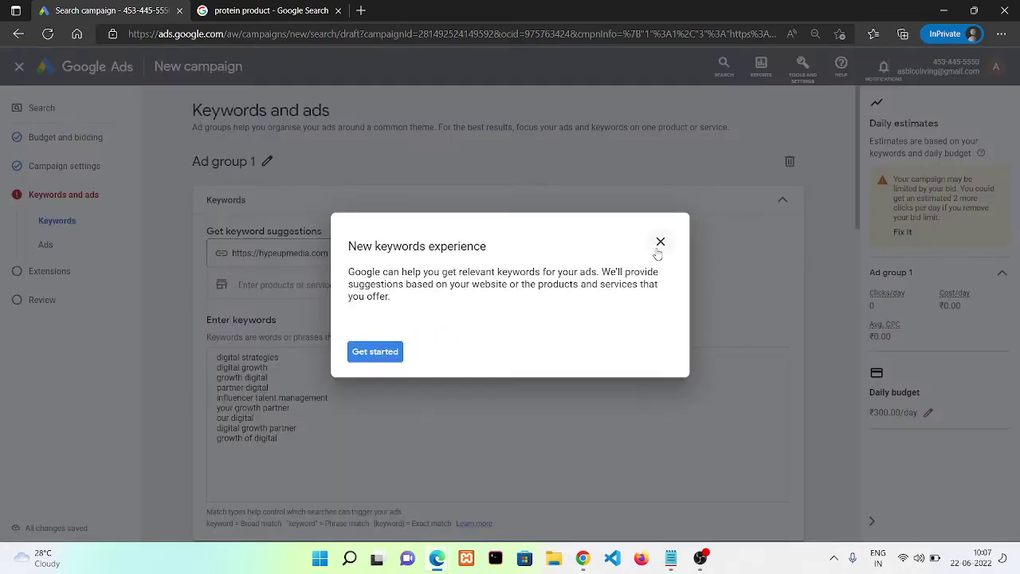
pyautogui.click(659, 247)
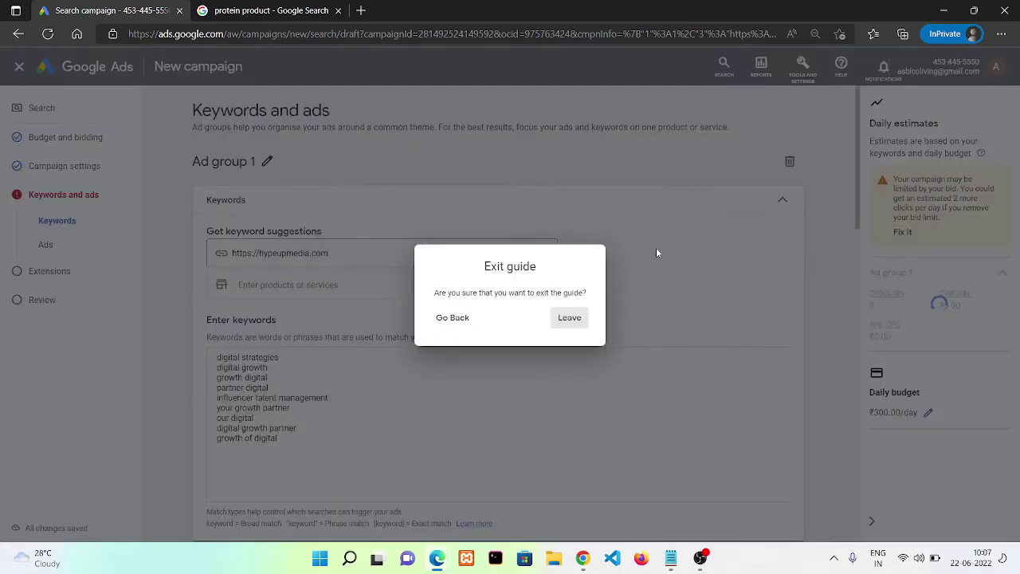
pyautogui.click(567, 320)
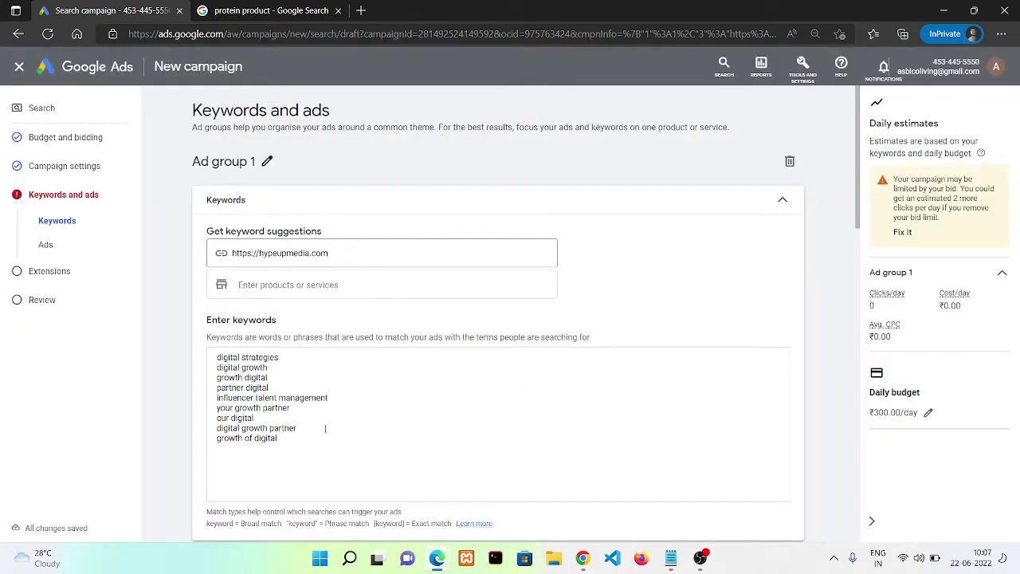
# Replace the suggested keywords with 'digital marketing' and 'digital marketing in india'
pyautogui.moveTo(293, 439); pyautogui.dragTo(203, 353)
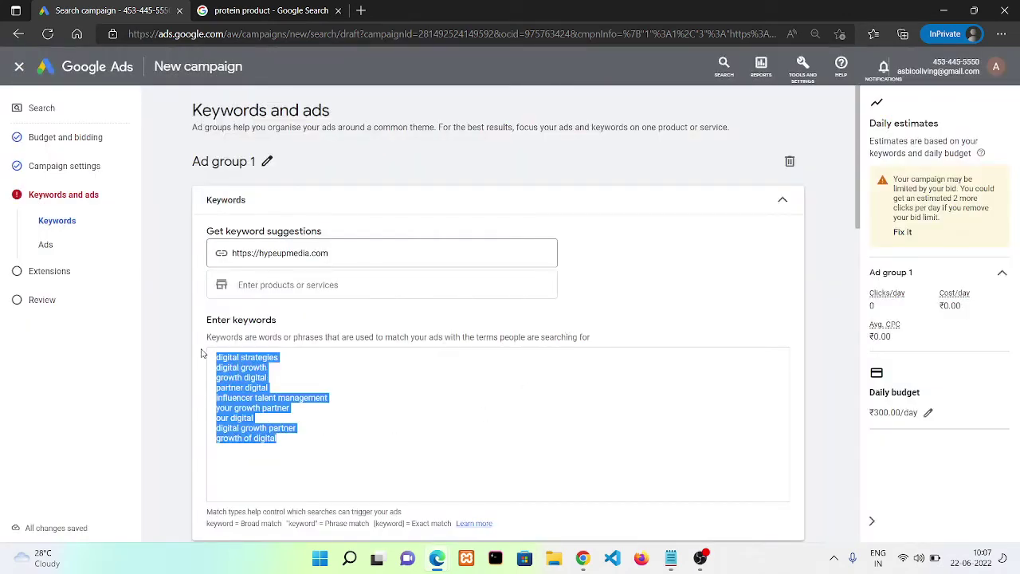
pyautogui.press('BackSpace')
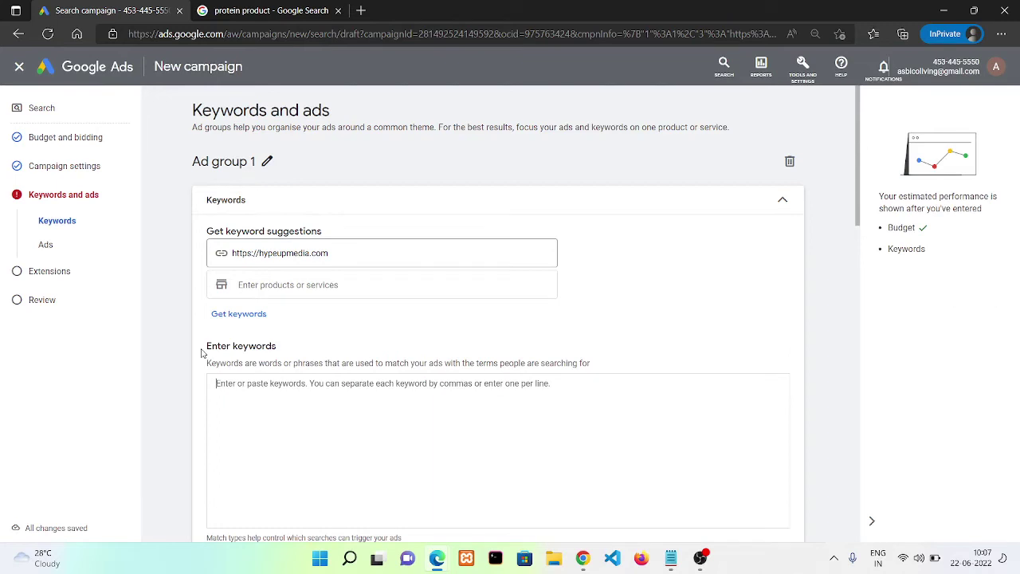
pyautogui.write('digita')
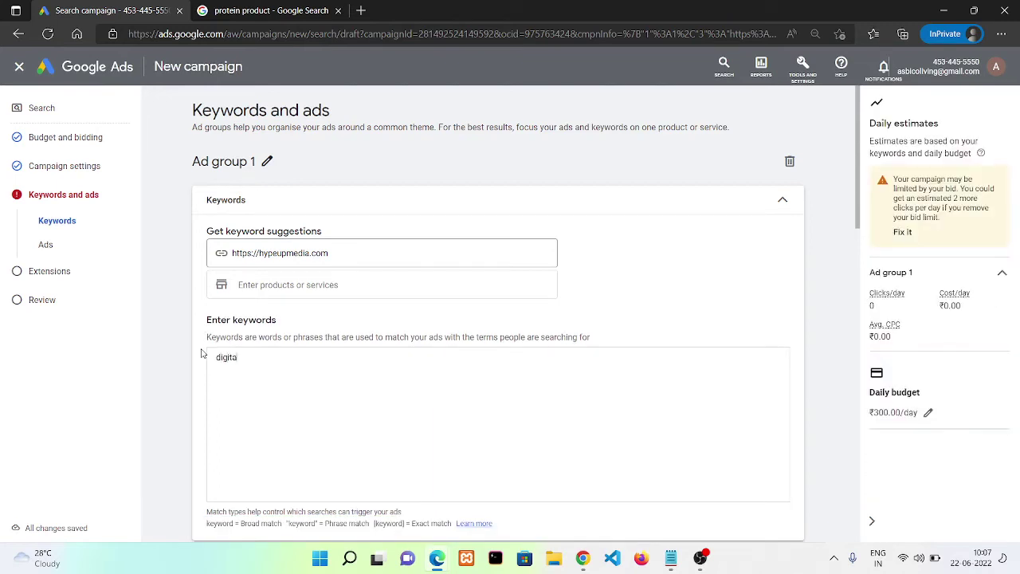
pyautogui.write('marketing')
pyautogui.press('Return')
pyautogui.write('d')
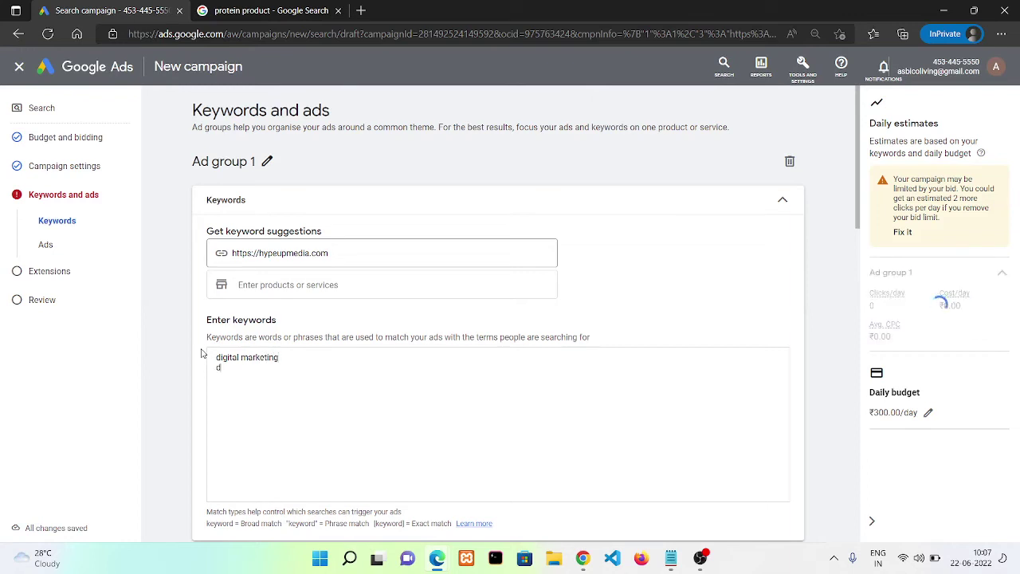
pyautogui.write('igital marketing i')
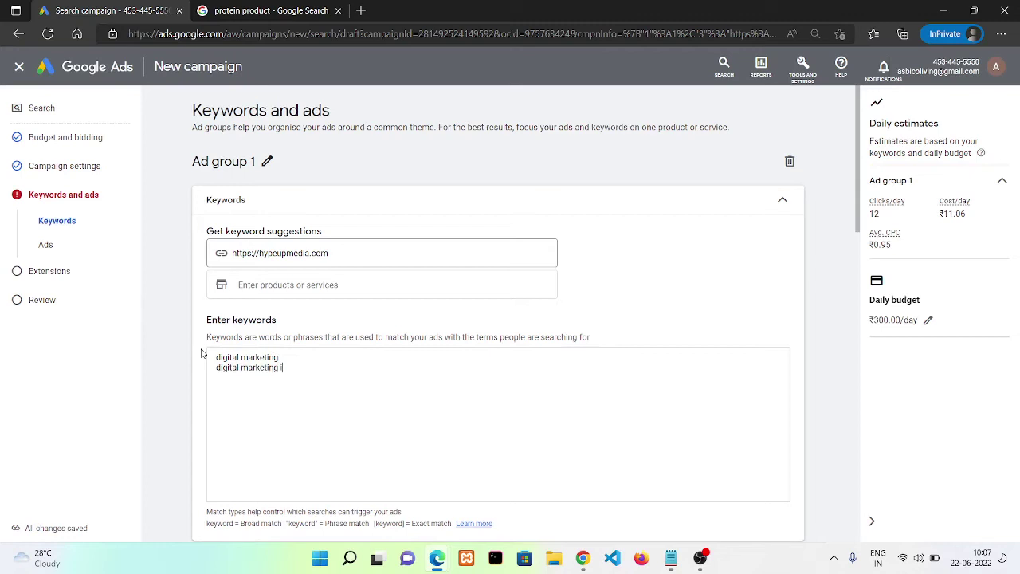
pyautogui.write('n india')
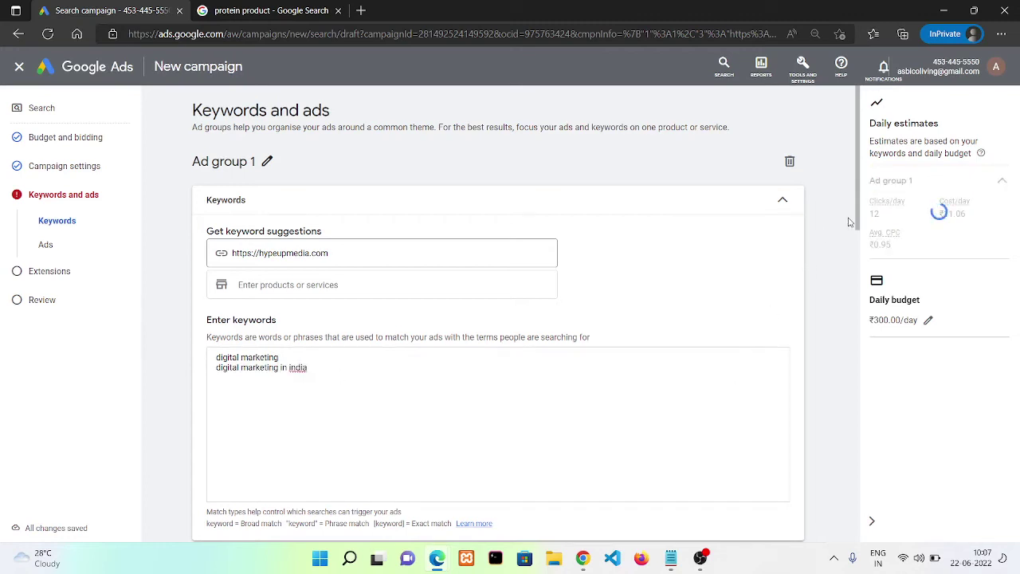
pyautogui.moveTo(859, 231); pyautogui.dragTo(886, 387)
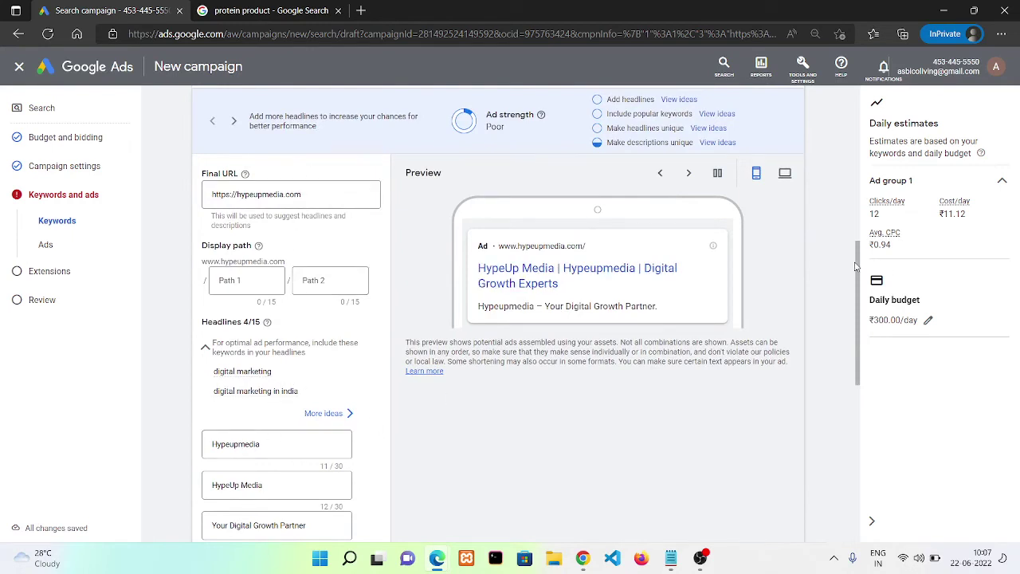
# Clear the old headlines: Your Digital Growth Partner, HypeUp Media, Hypeupmedia and Digital Growth Experts
pyautogui.moveTo(859, 273); pyautogui.dragTo(861, 315)
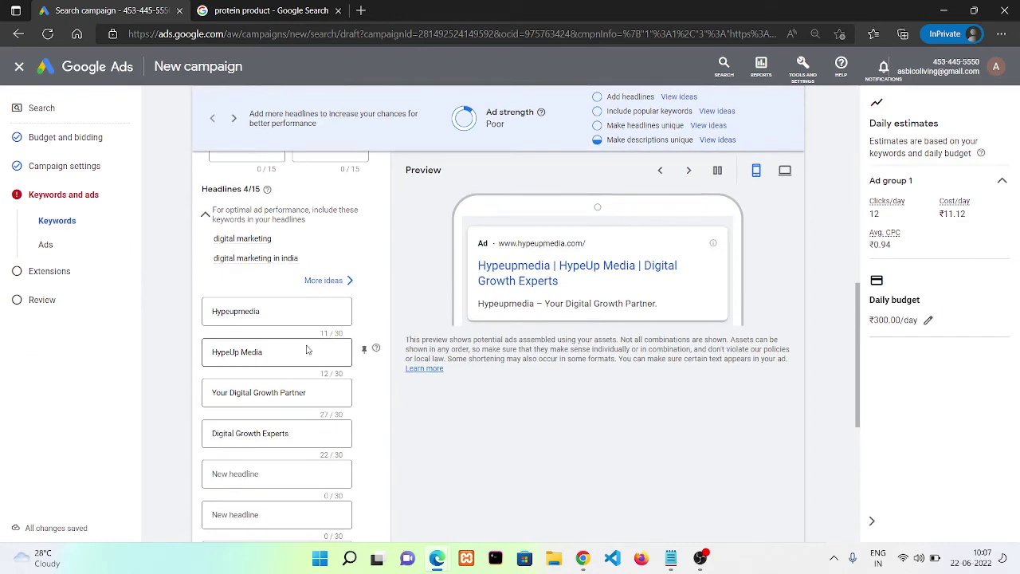
pyautogui.doubleClick(282, 314)
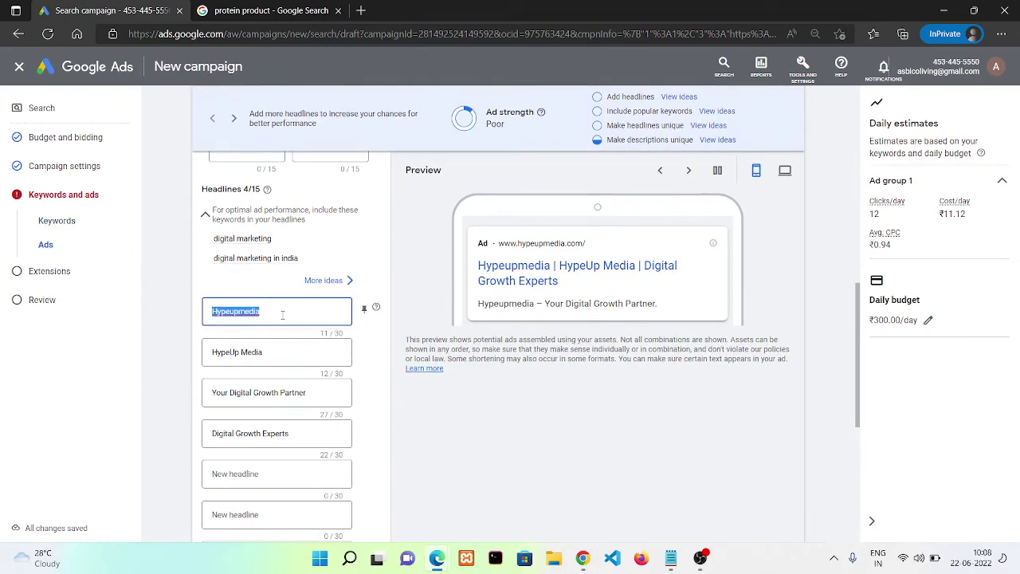
pyautogui.press('BackSpace')
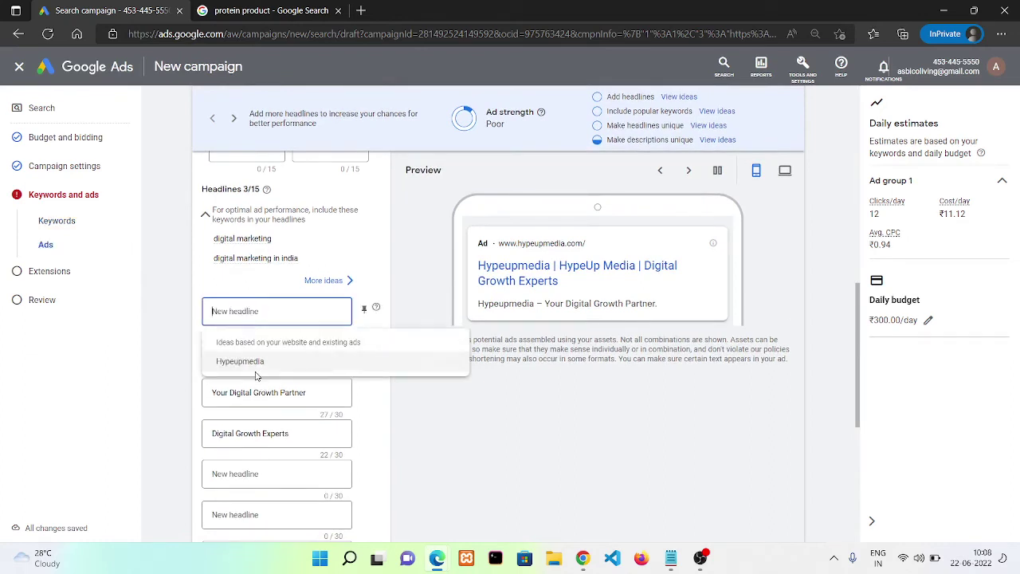
pyautogui.hotkey('ctrl', 'z')
pyautogui.tripleClick(237, 393)
pyautogui.hotkey('ctrl', 'c')
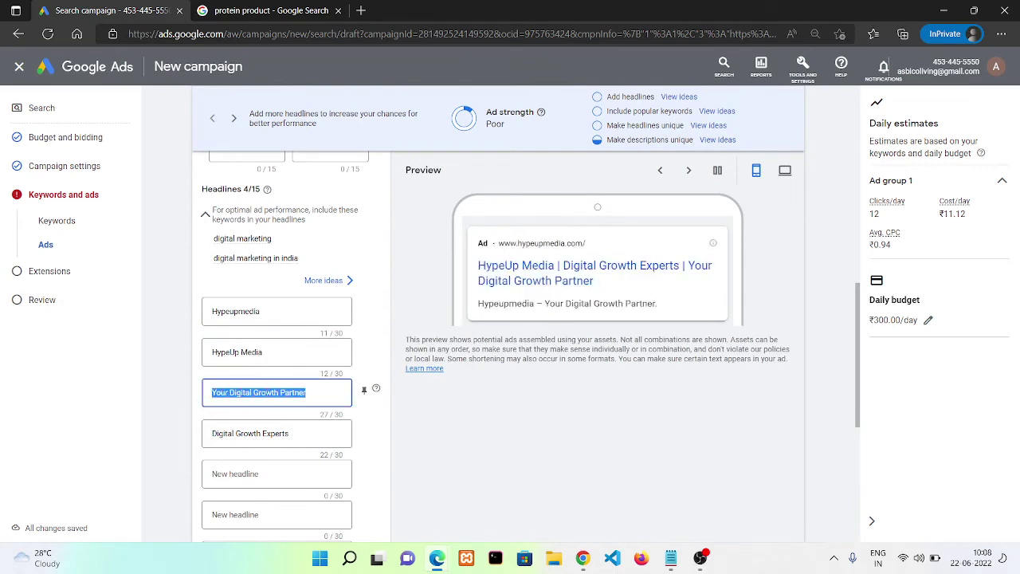
pyautogui.press('BackSpace')
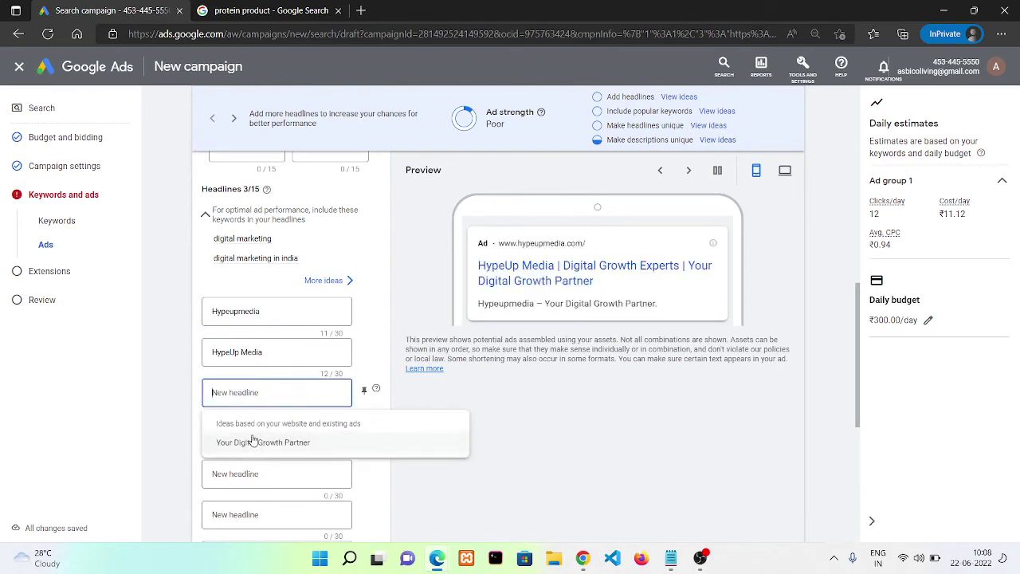
pyautogui.click(241, 365)
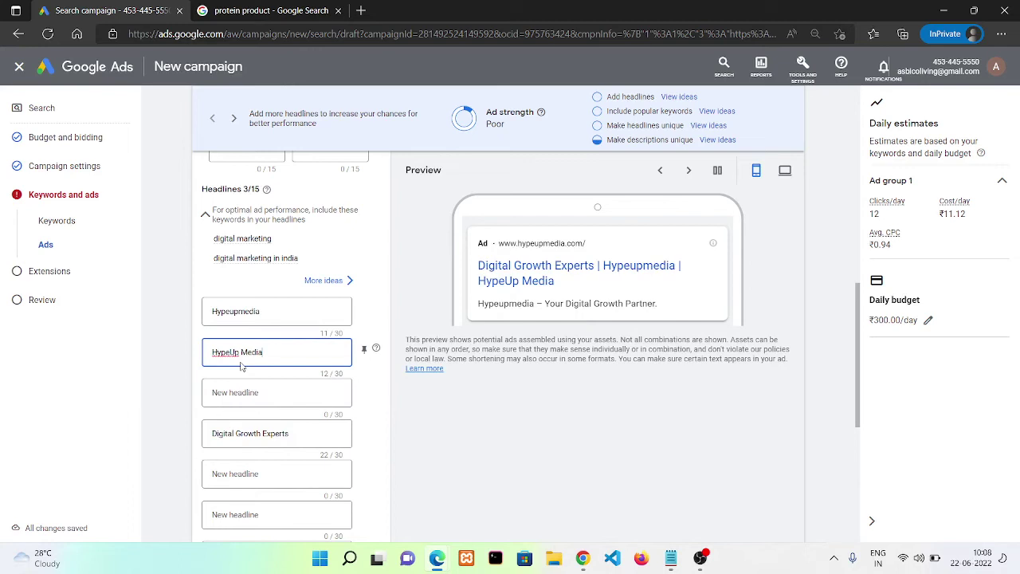
pyautogui.tripleClick(241, 366)
pyautogui.press('BackSpace')
pyautogui.click(227, 310)
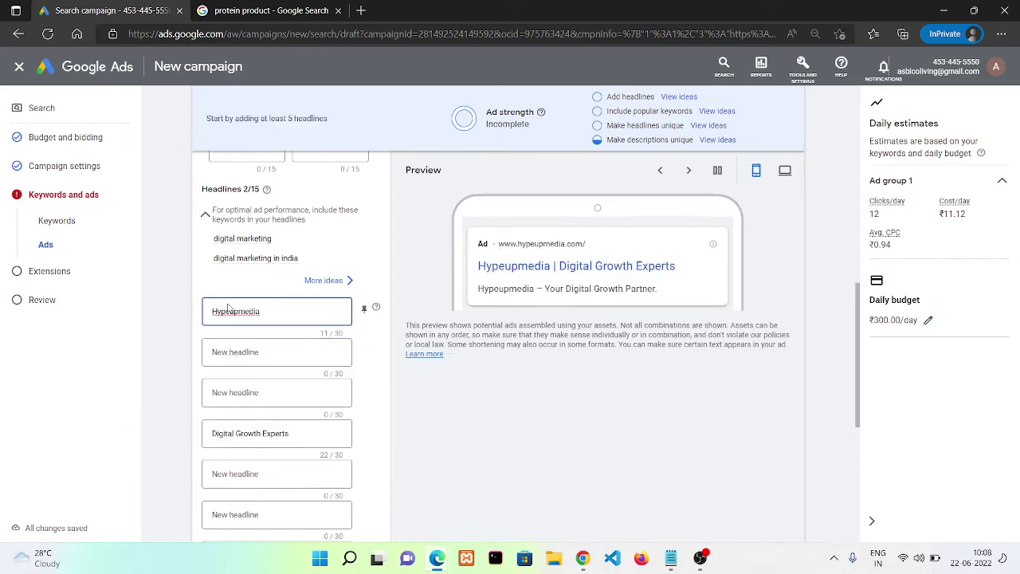
pyautogui.tripleClick(227, 310)
pyautogui.press('BackSpace')
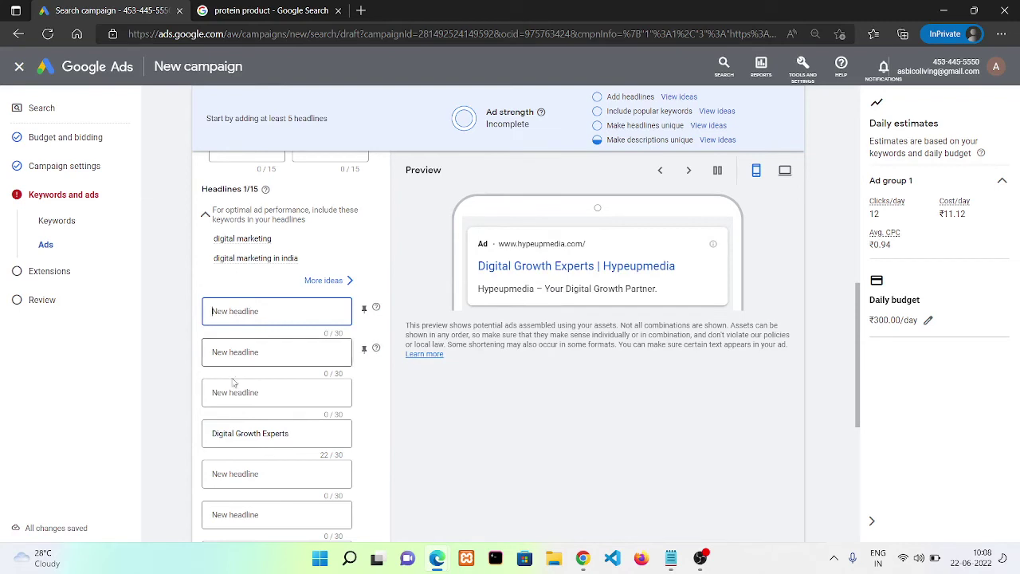
pyautogui.doubleClick(232, 435)
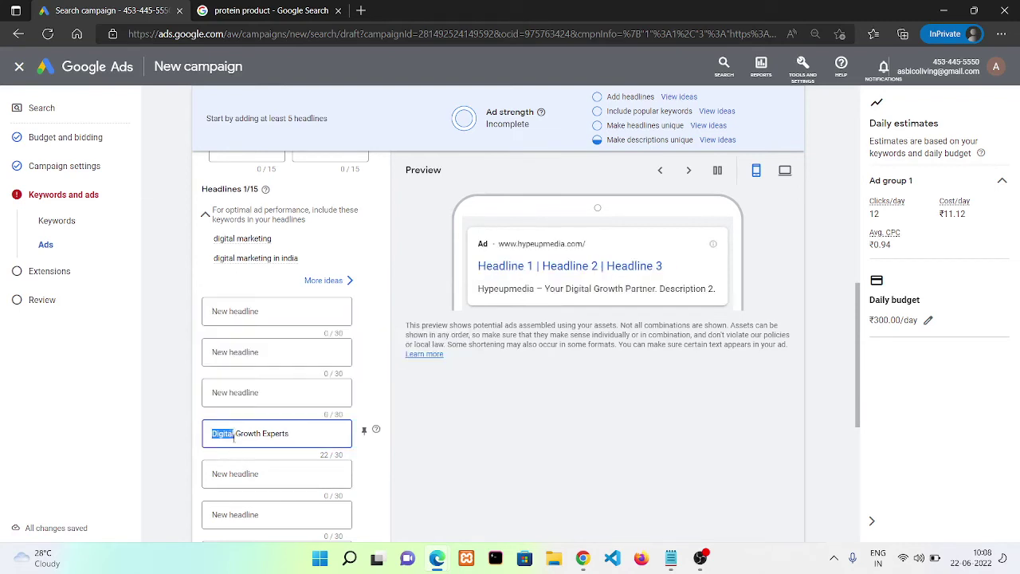
pyautogui.tripleClick(232, 435)
pyautogui.press('BackSpace')
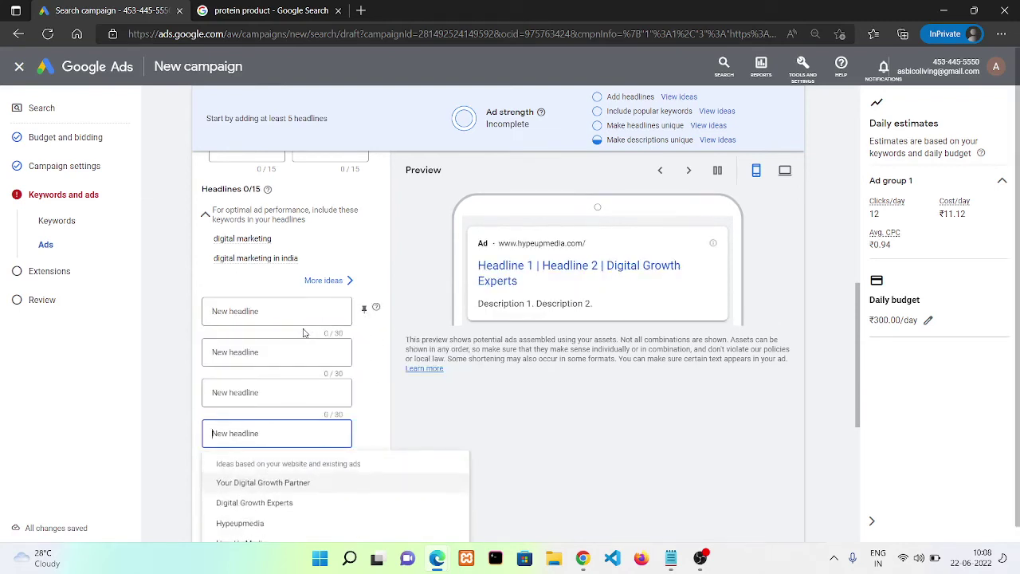
# Paste 'Your Digital Growth Partner' as the first headline and add 'Boost your Online Business' second
pyautogui.click(285, 314)
pyautogui.hotkey('ctrl', 'v')
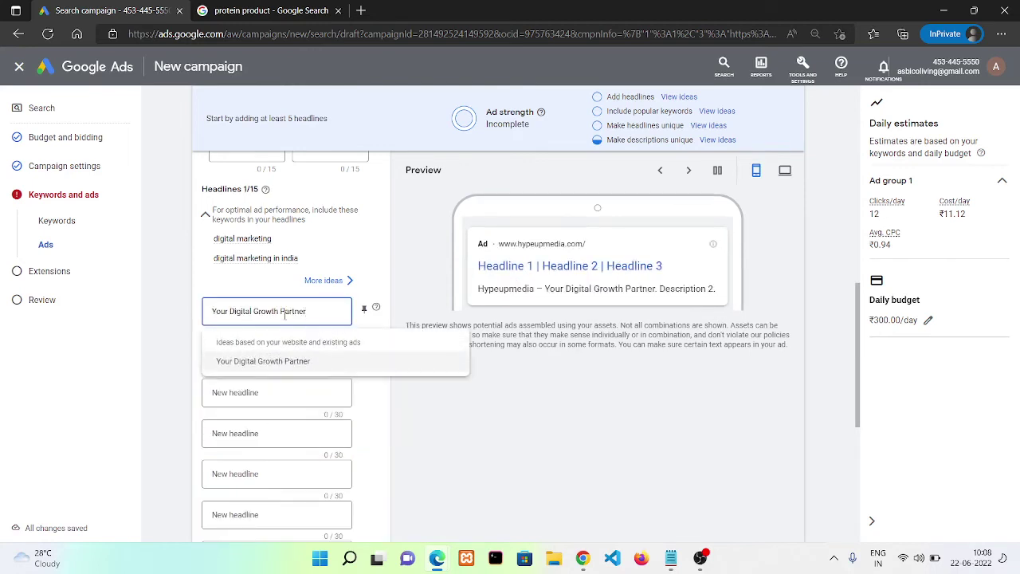
pyautogui.click(306, 351)
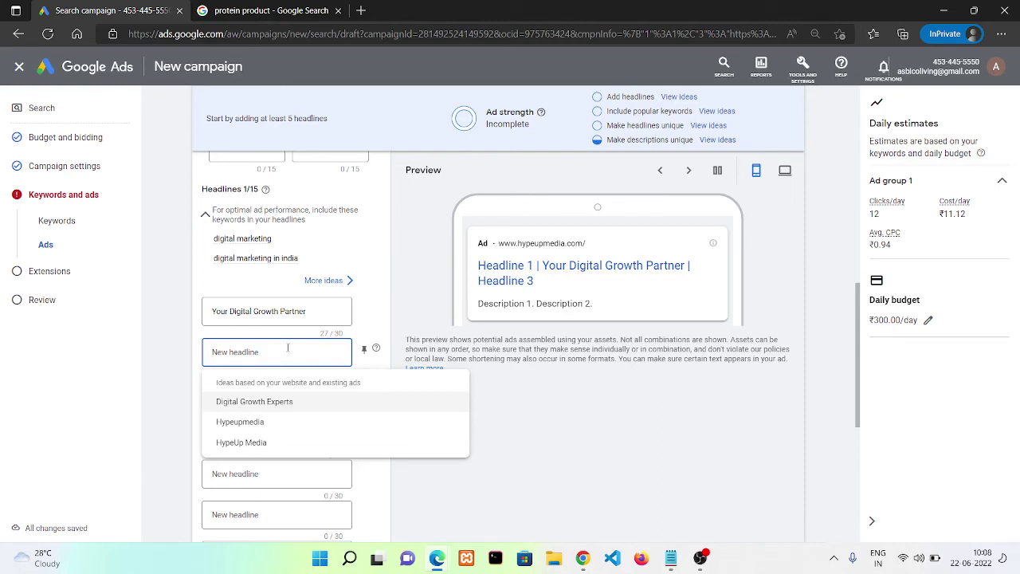
pyautogui.write('Boo')
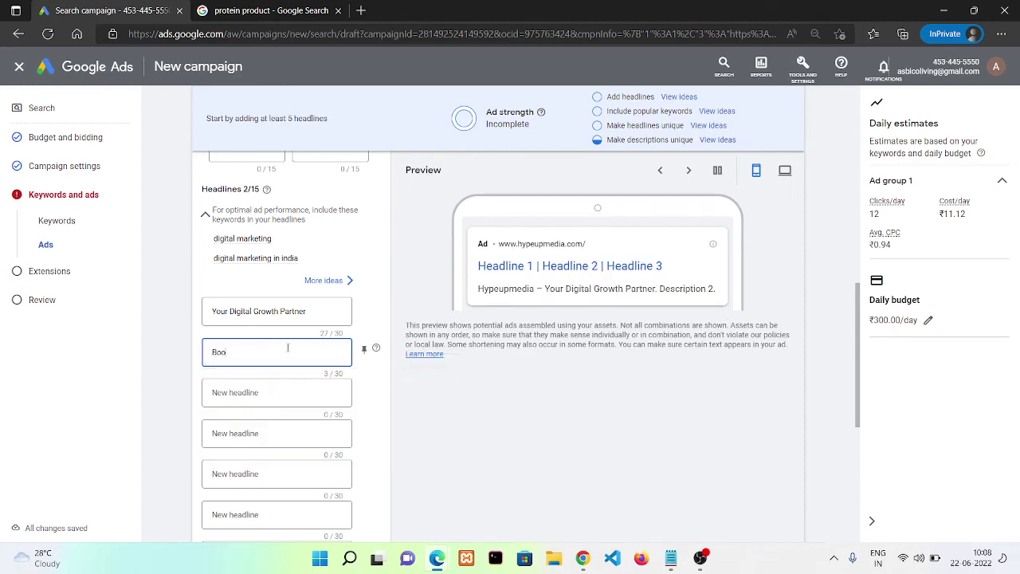
pyautogui.write('st your Online Bus')
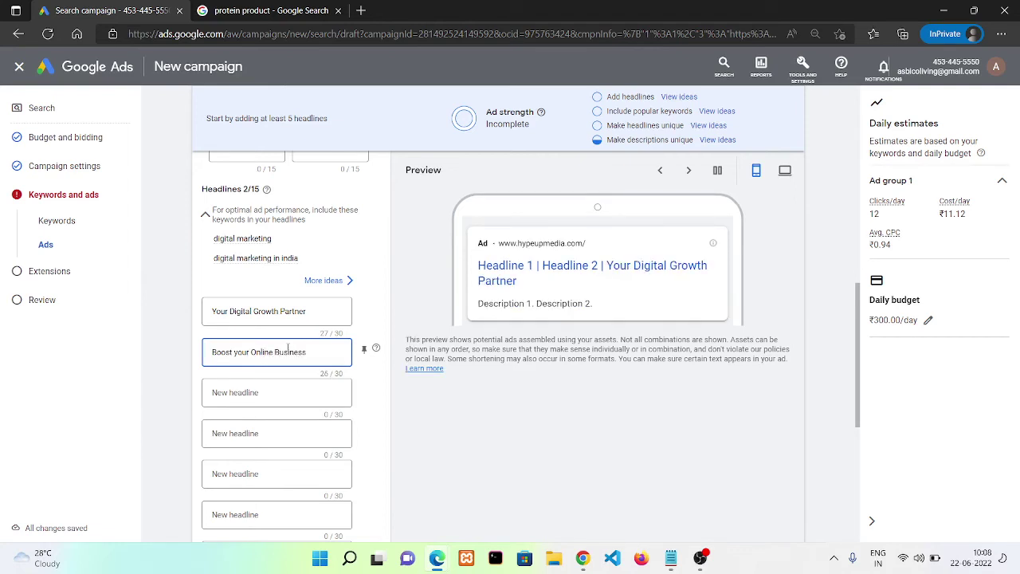
pyautogui.write('iness')
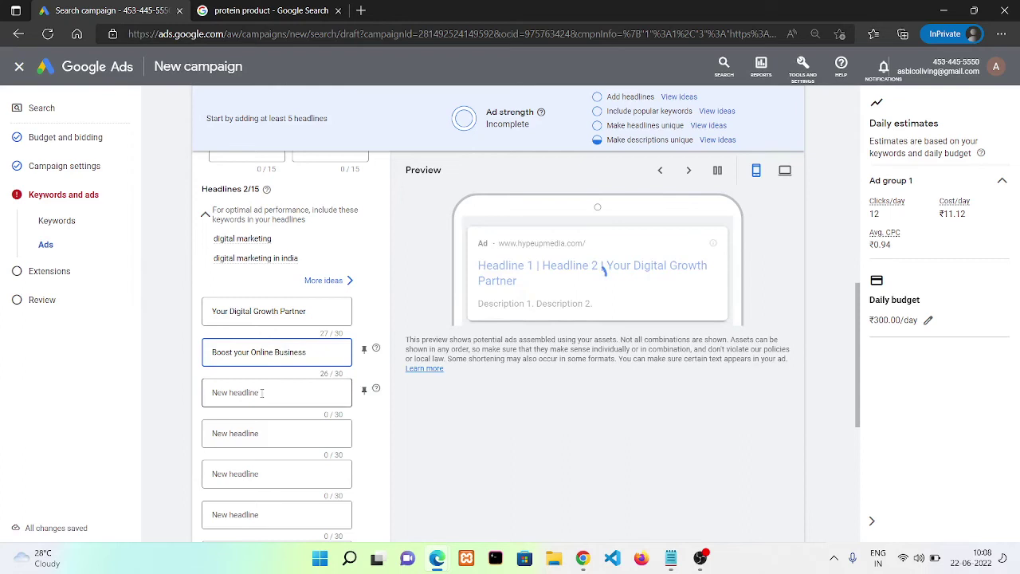
# Move 'Your Digital Growth Partner' to the third headline and make 'Best Digital Marketing Agency' the first
pyautogui.click(239, 311)
pyautogui.hotkey('ctrl', 'a')
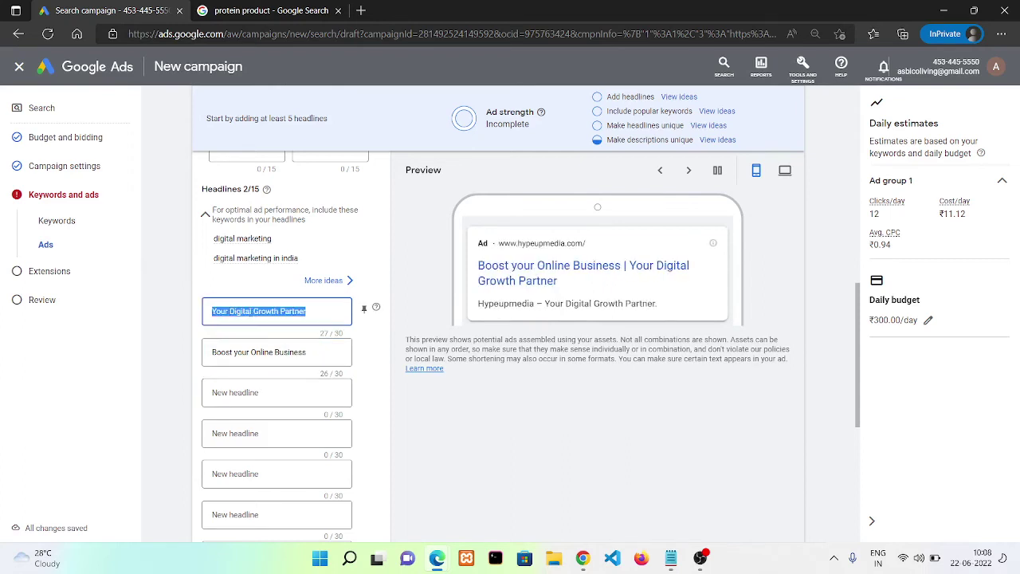
pyautogui.hotkey('ctrl', 'x')
pyautogui.press('Tab')
pyautogui.press('Tab')
pyautogui.hotkey('ctrl', 'v')
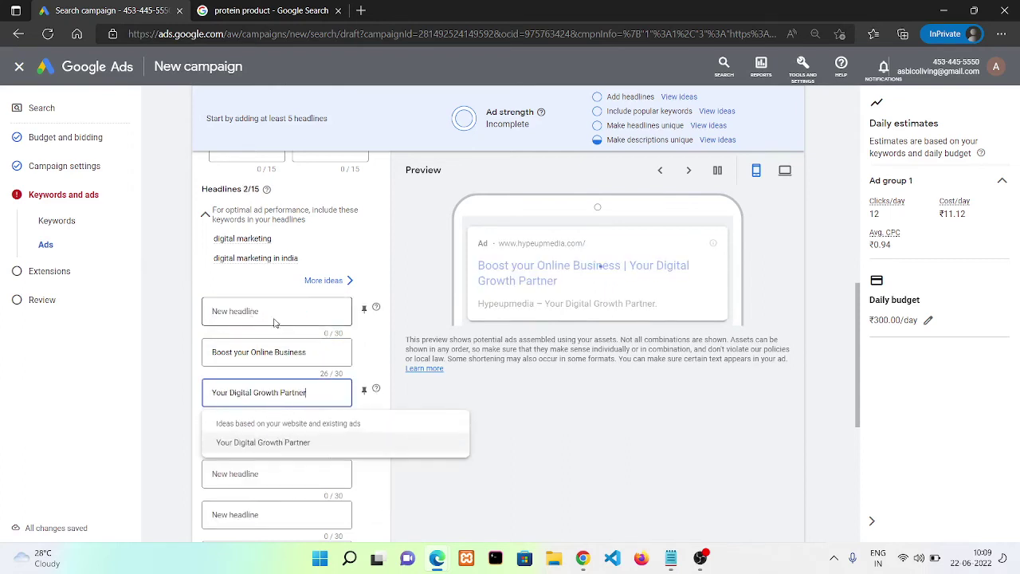
pyautogui.click(265, 309)
pyautogui.write('Bes')
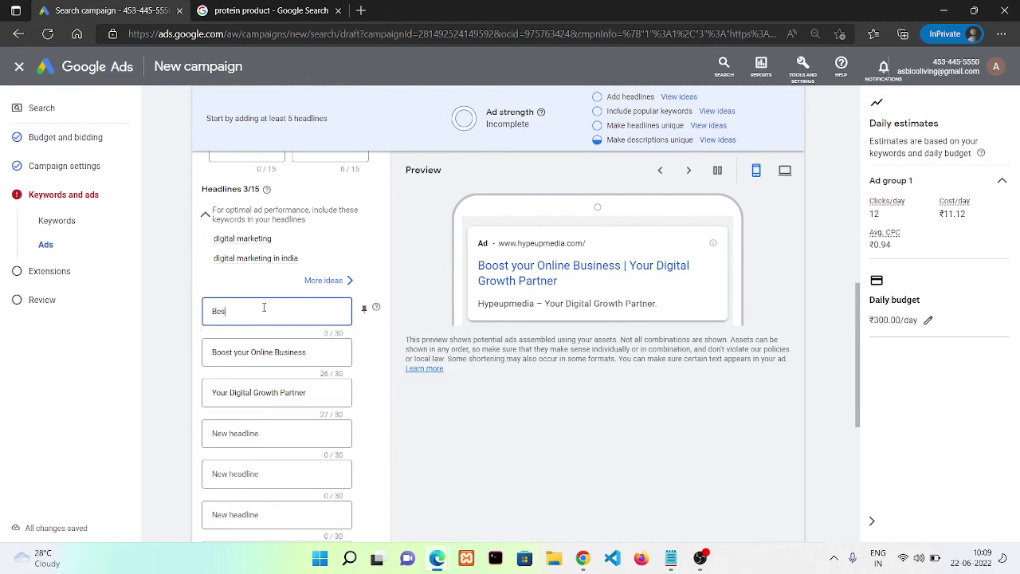
pyautogui.write('t Di')
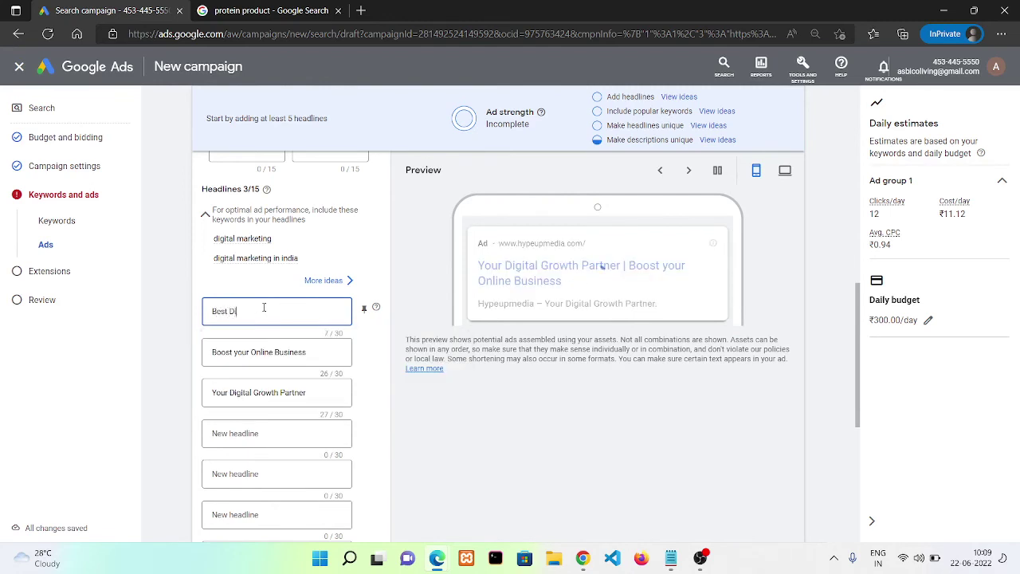
pyautogui.write('gi')
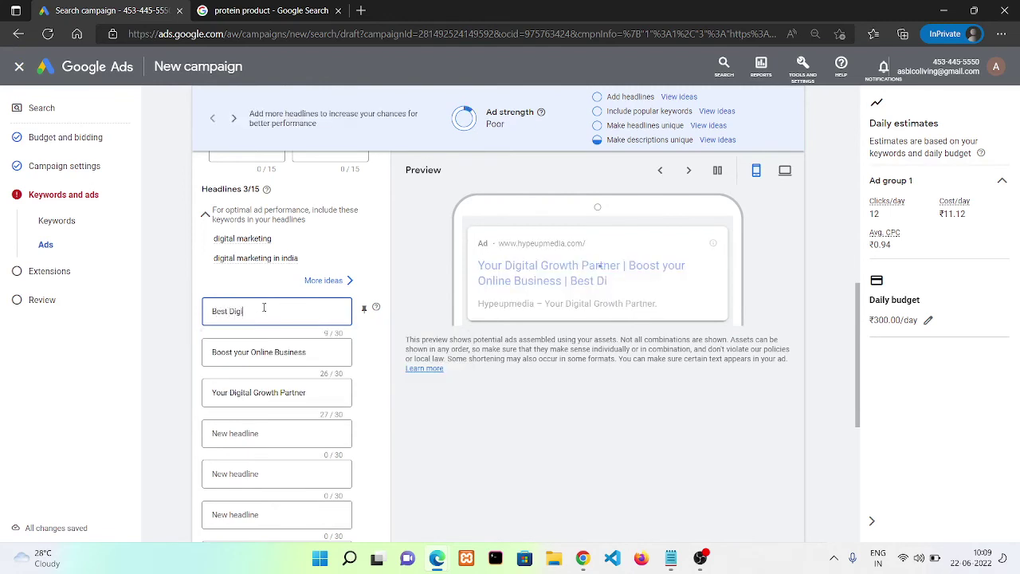
pyautogui.write('tal Mark')
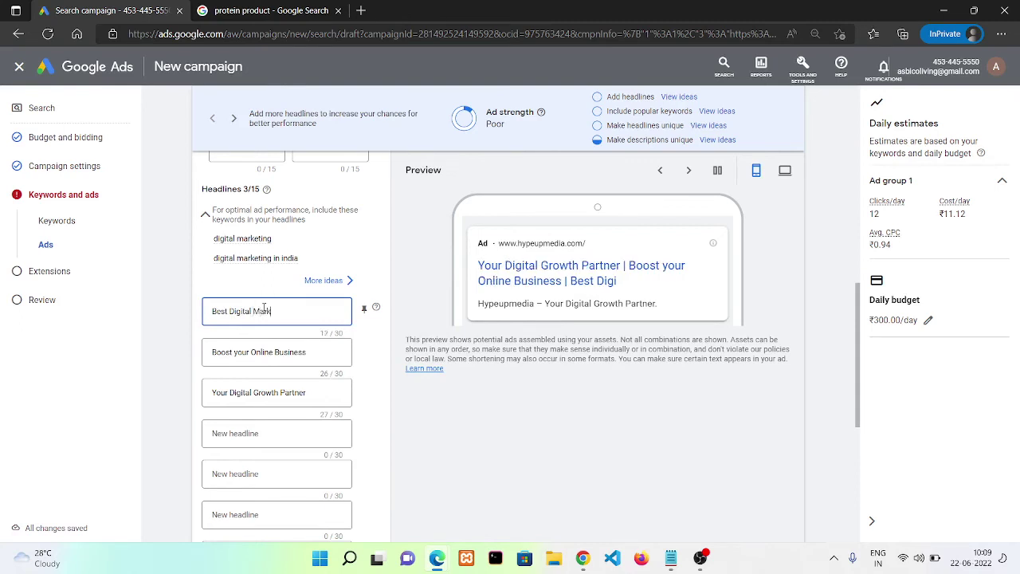
pyautogui.write('eting Agency')
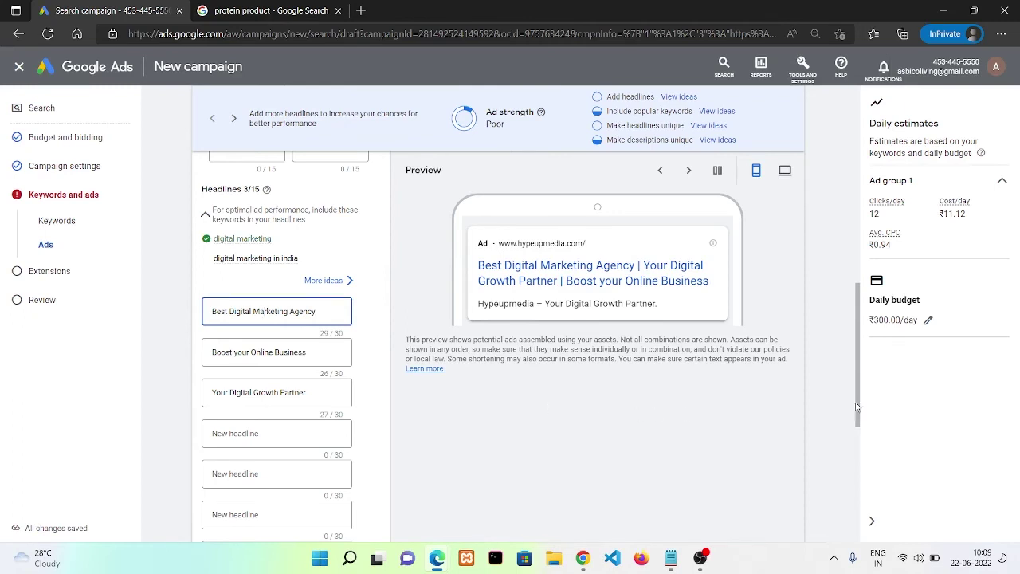
pyautogui.moveTo(858, 367); pyautogui.dragTo(863, 395)
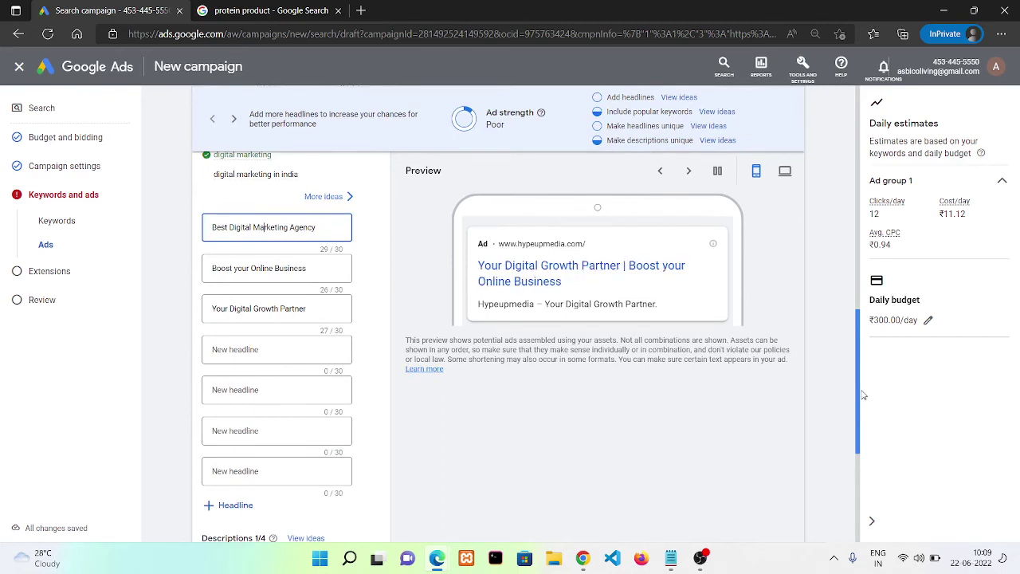
pyautogui.moveTo(862, 395); pyautogui.dragTo(864, 430)
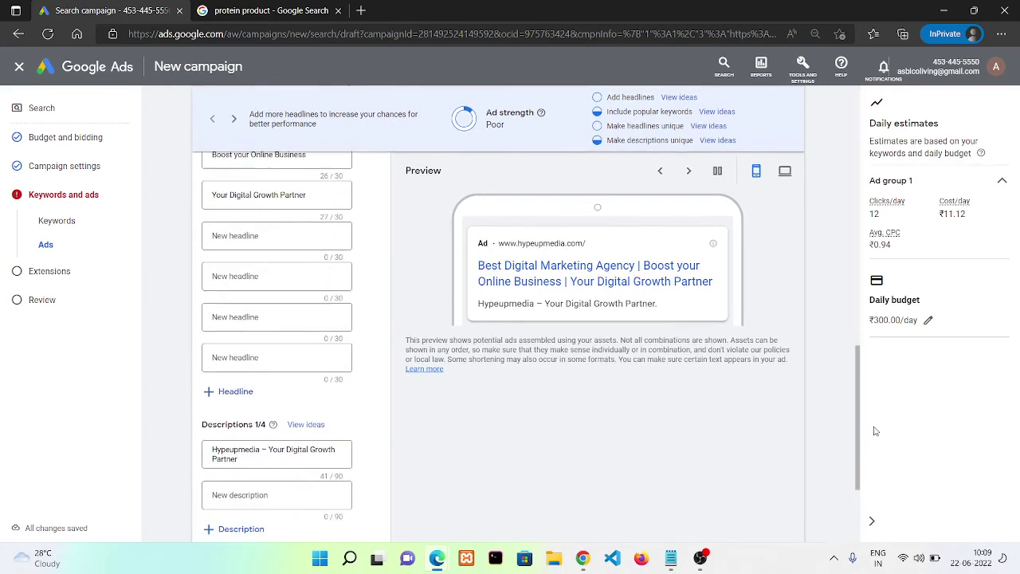
# Rewrite the description as 'Need digital marketing services? We're a top rated agency with over 10 years of experience' (90/90 characters)
pyautogui.tripleClick(279, 452)
pyautogui.press('BackSpace')
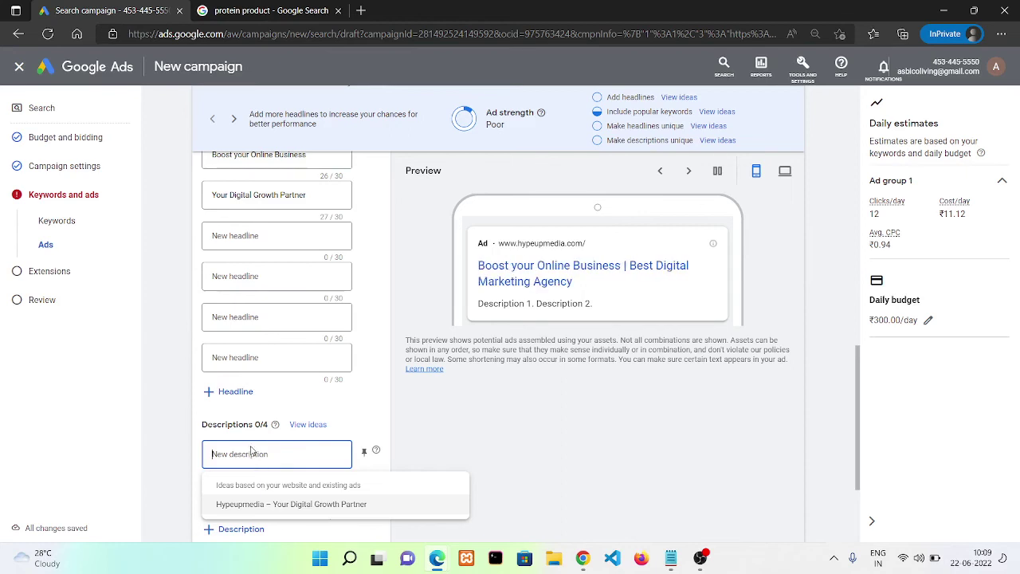
pyautogui.write('Nead')
pyautogui.write(' a')
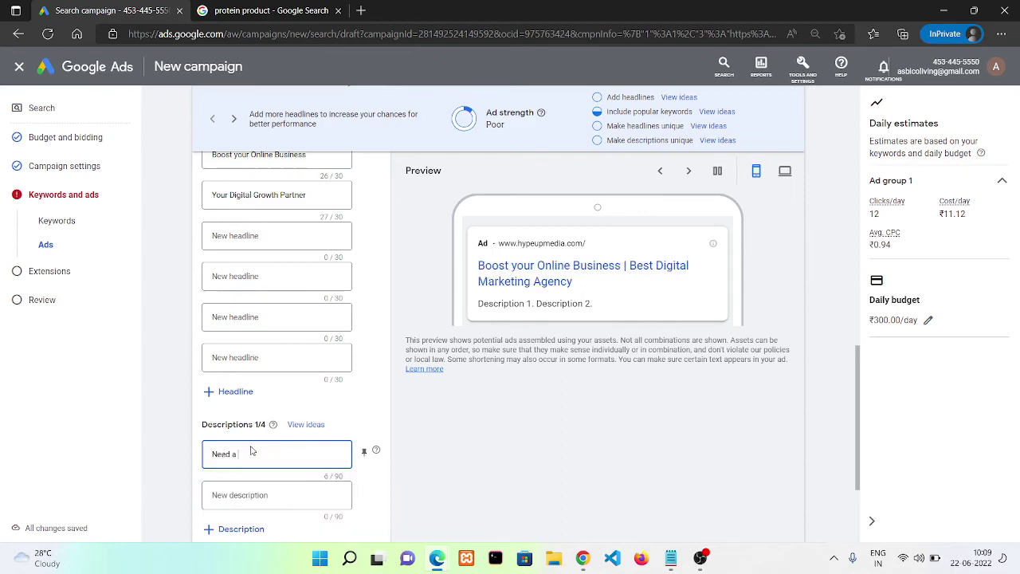
pyautogui.write(' digital marketing')
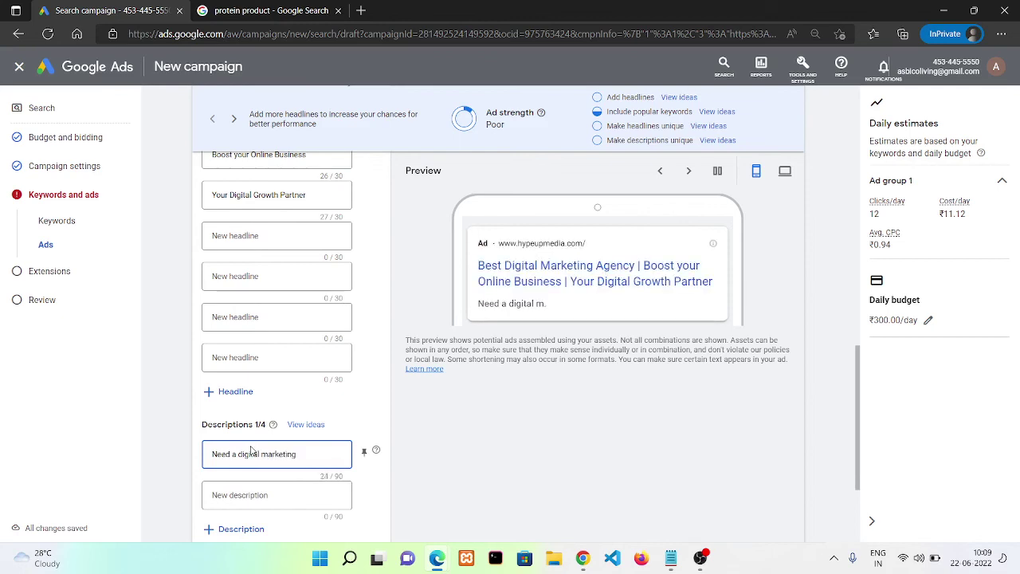
pyautogui.write(' services?')
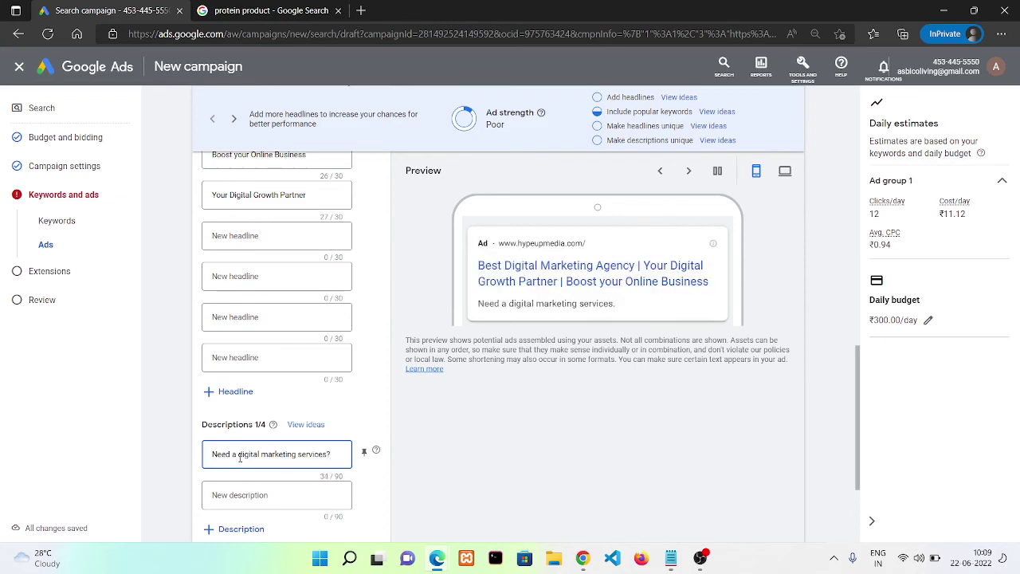
pyautogui.click(236, 457)
pyautogui.press('BackSpace')
pyautogui.press('BackSpace')
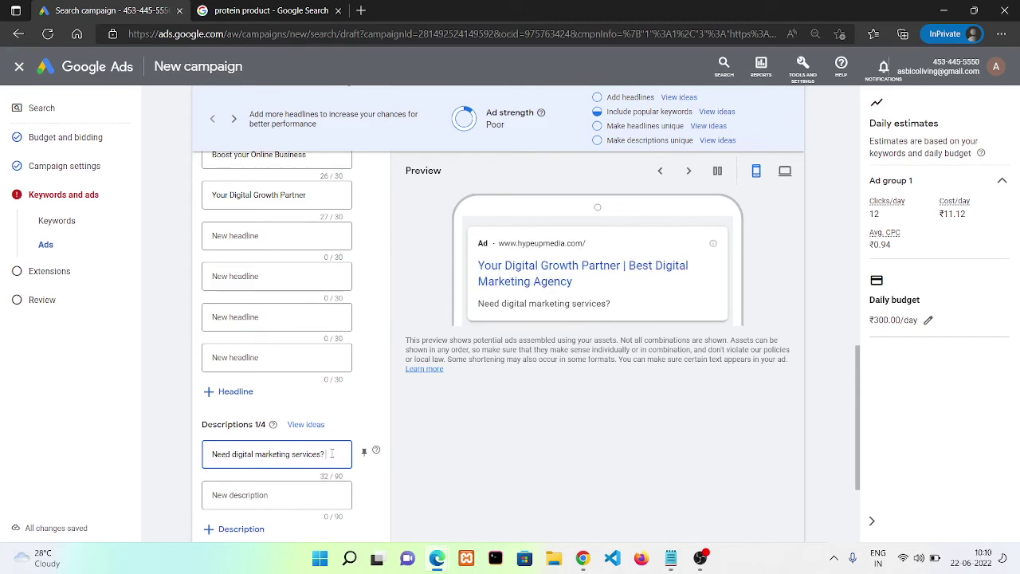
pyautogui.write("We're")
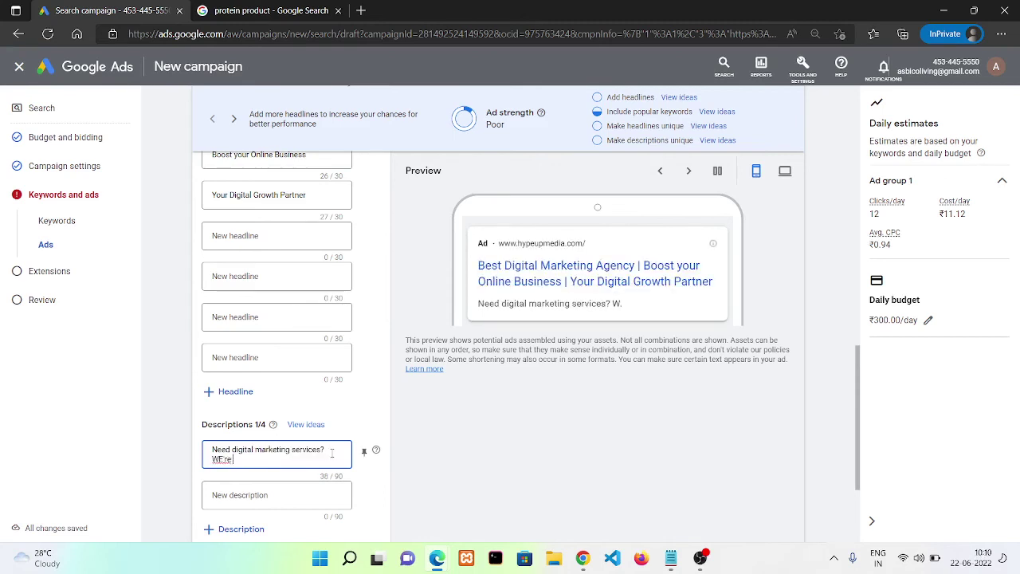
pyautogui.press('BackSpace')
pyautogui.press('BackSpace')
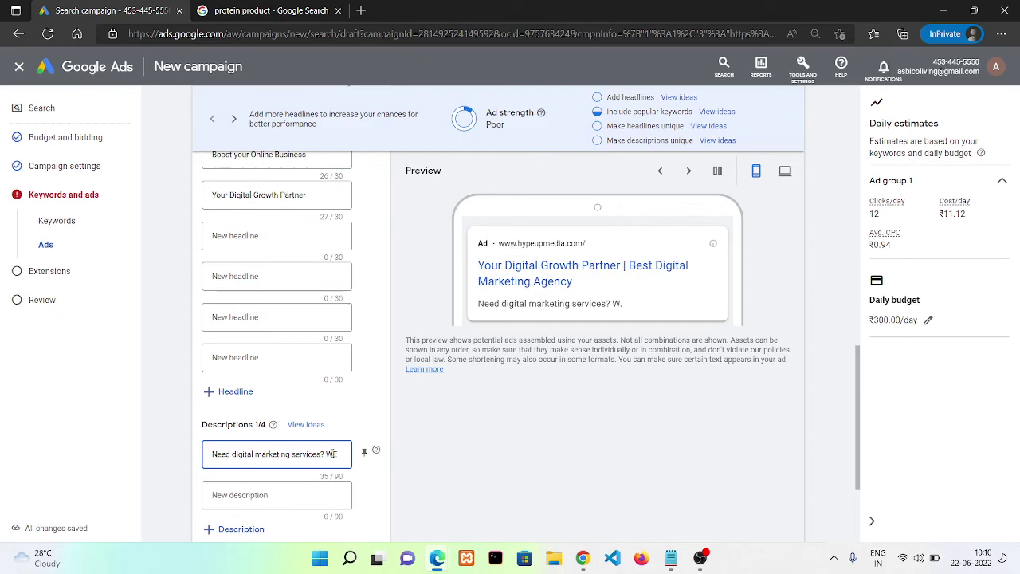
pyautogui.write("'re")
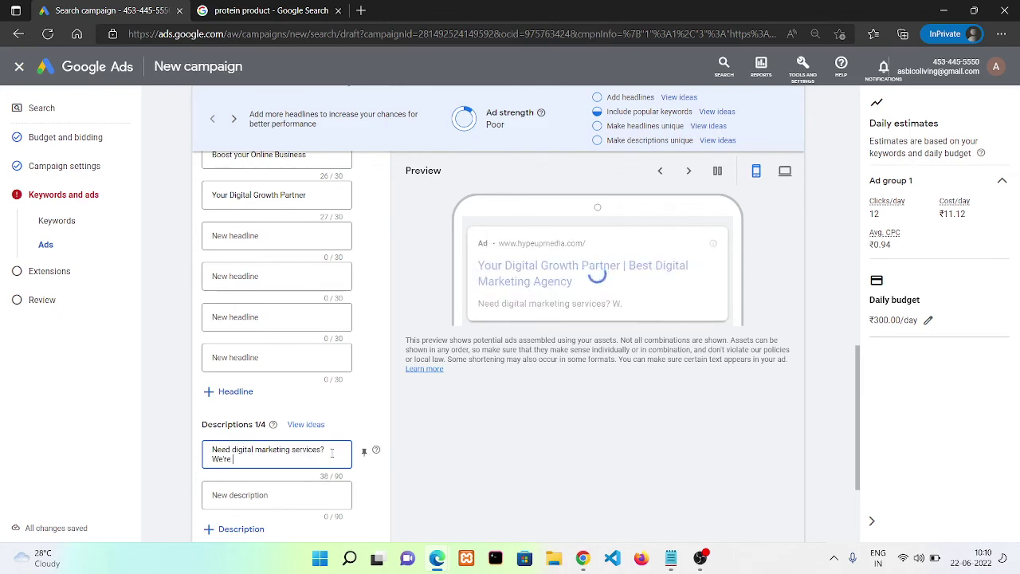
pyautogui.write(' a top rated a')
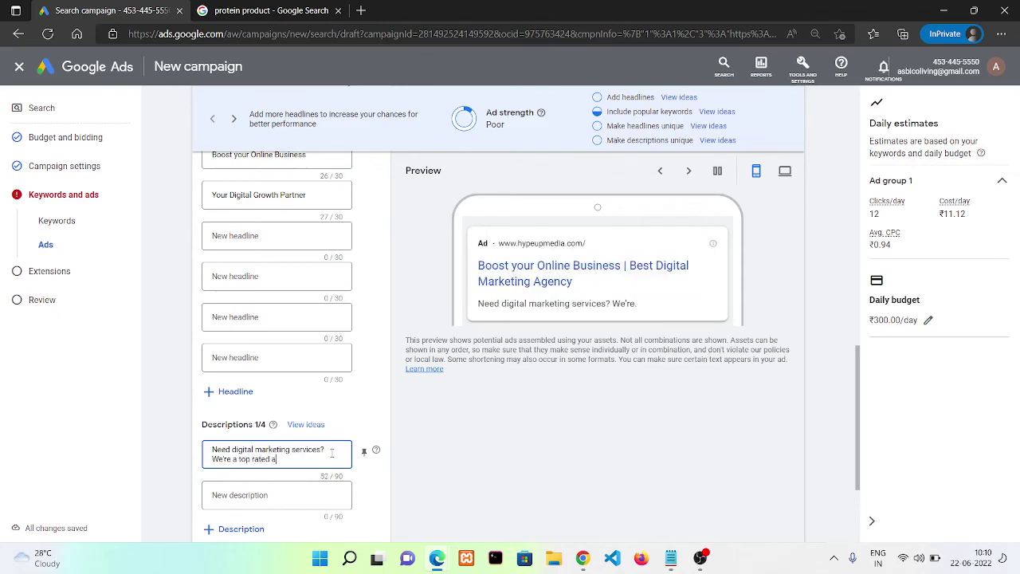
pyautogui.write('gency with over')
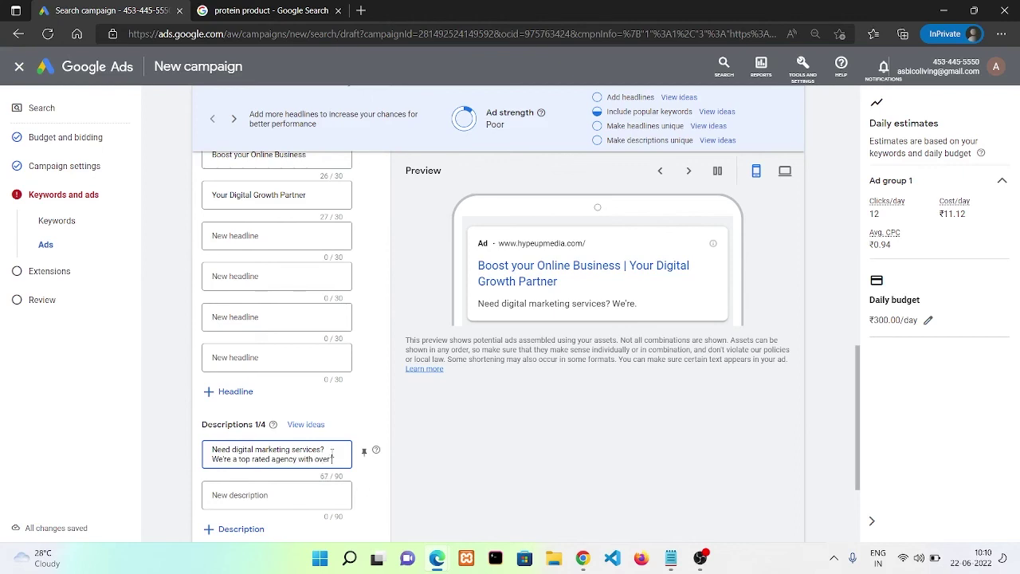
pyautogui.write(' 10 yea')
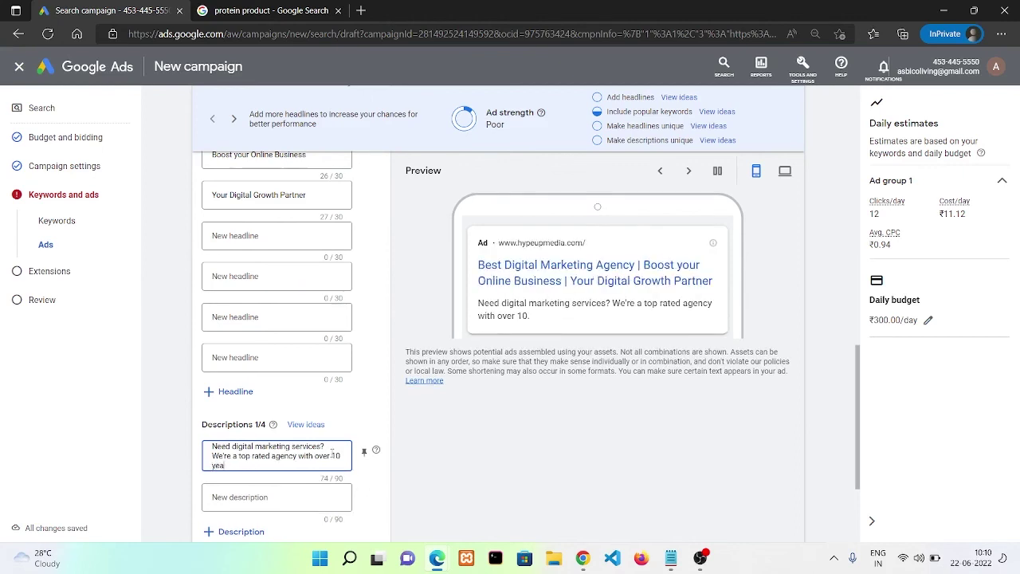
pyautogui.write('rs of experience')
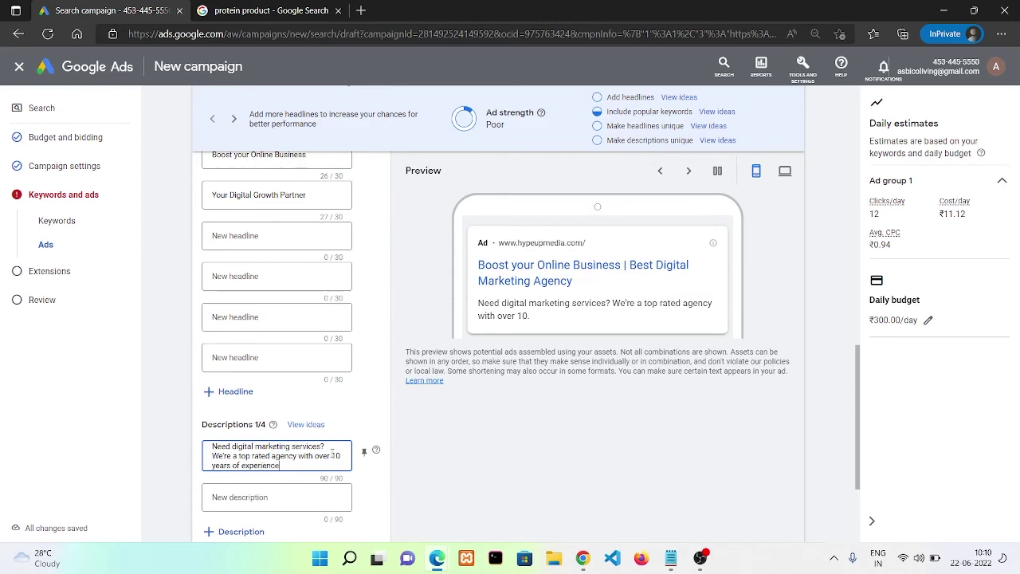
pyautogui.write('.')
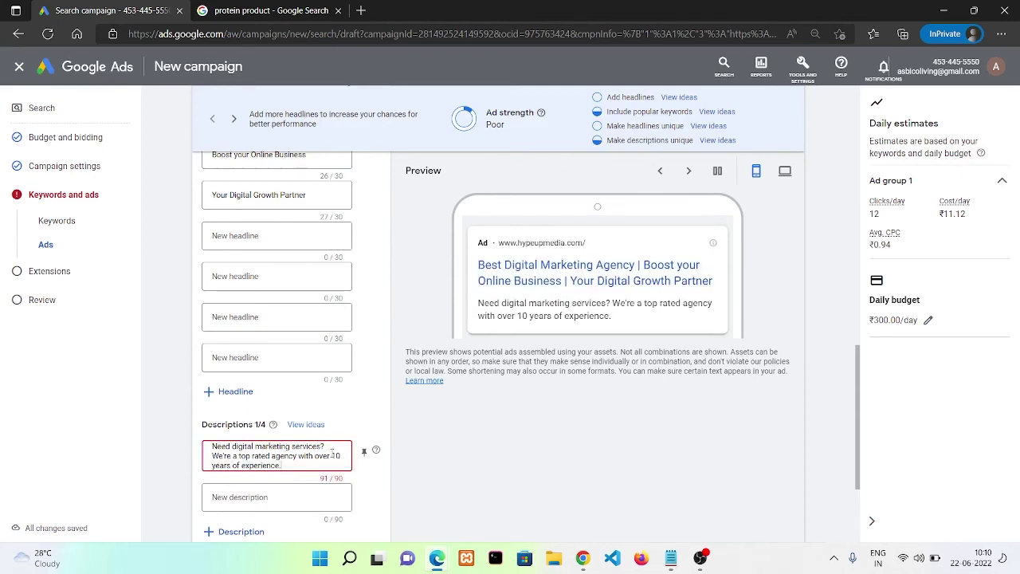
pyautogui.press('BackSpace')
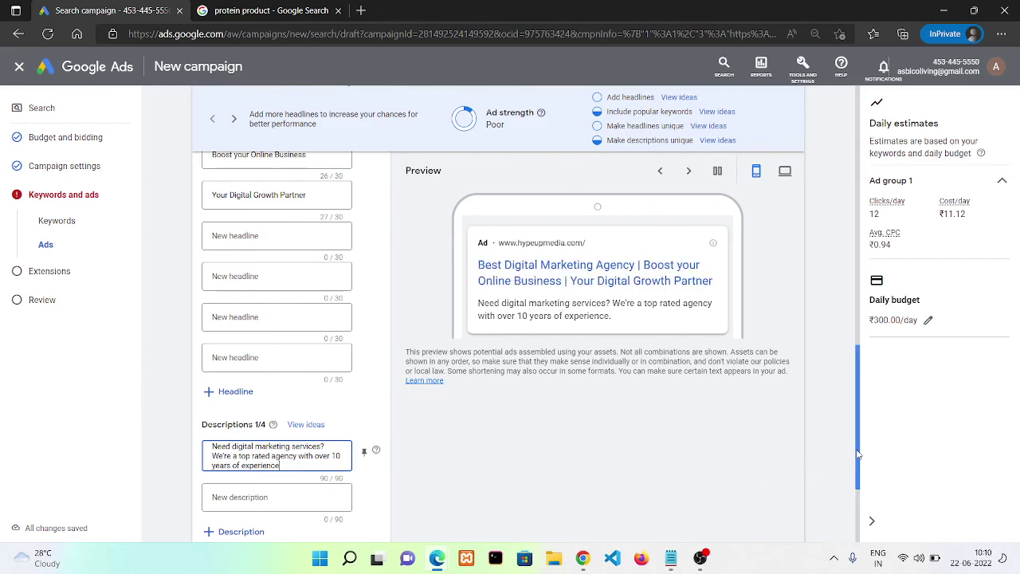
pyautogui.moveTo(858, 467); pyautogui.dragTo(867, 504)
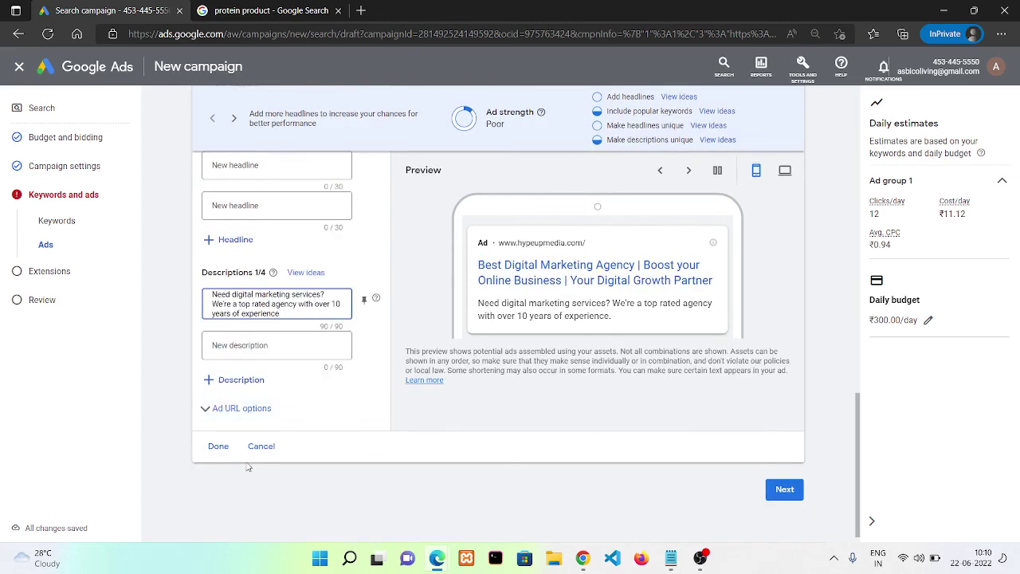
# Finish the ad, pass through the Extensions step, and reach the campaign review
pyautogui.click(218, 446)
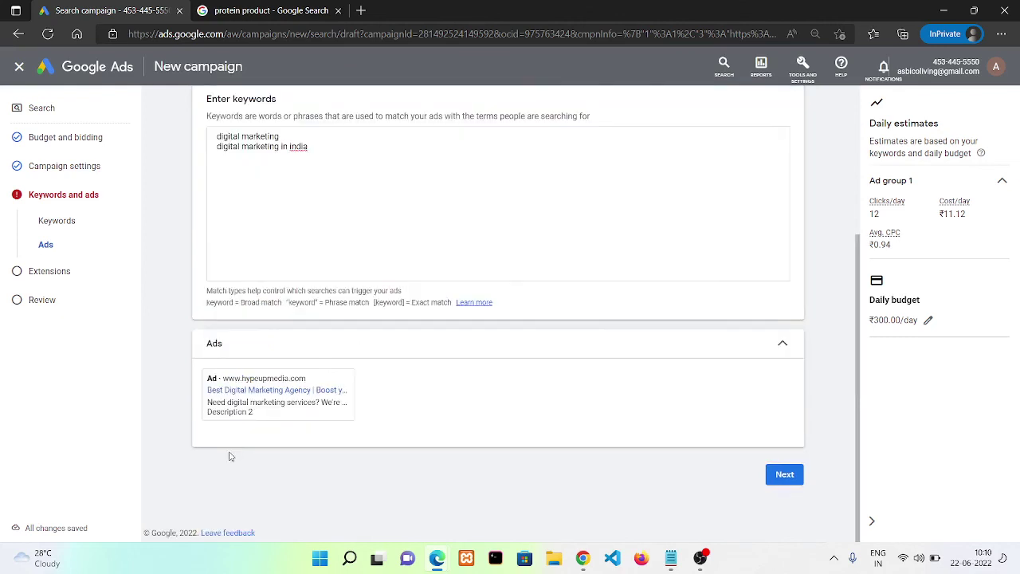
pyautogui.click(783, 475)
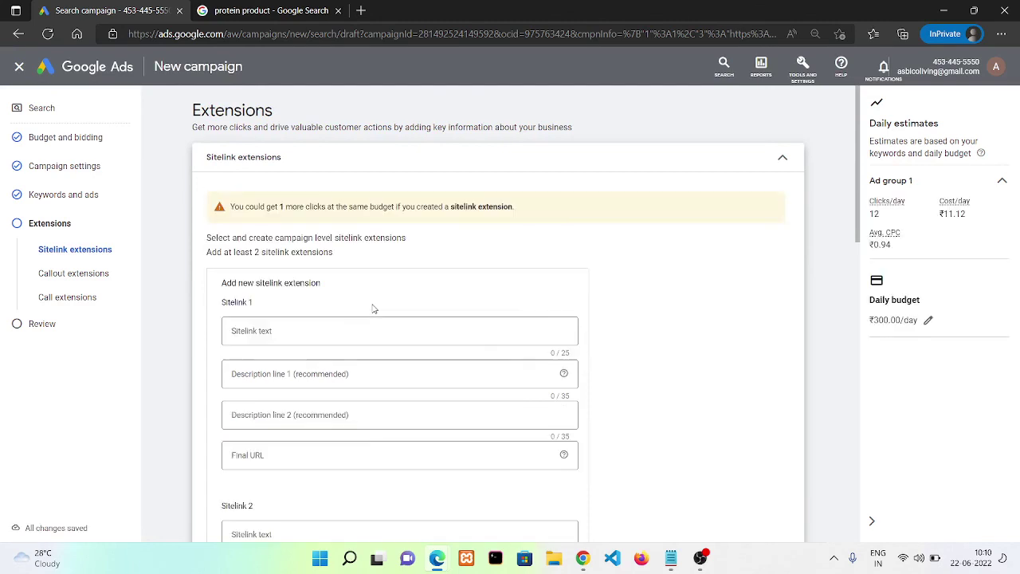
pyautogui.click(273, 327)
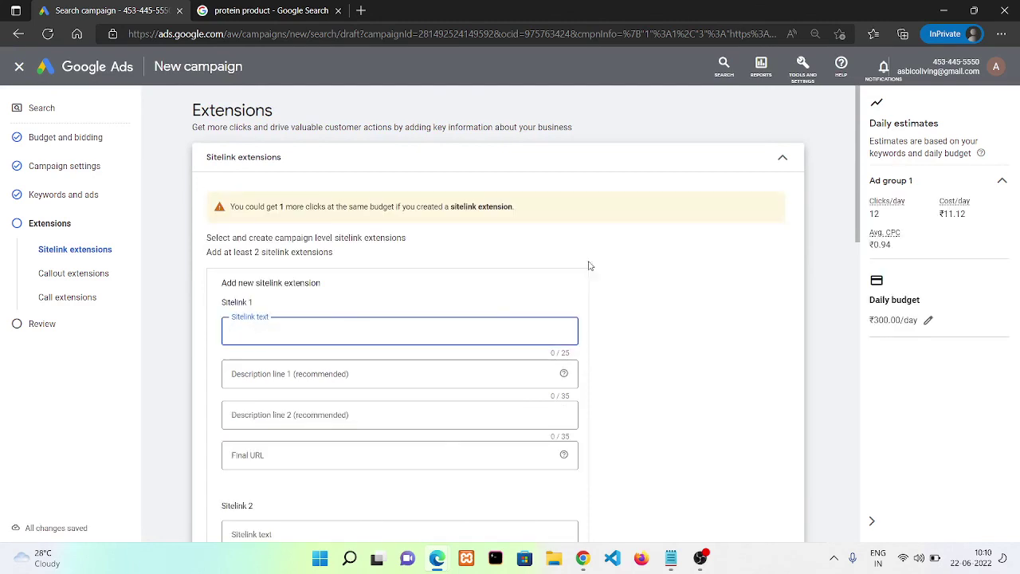
pyautogui.moveTo(856, 207); pyautogui.dragTo(853, 338)
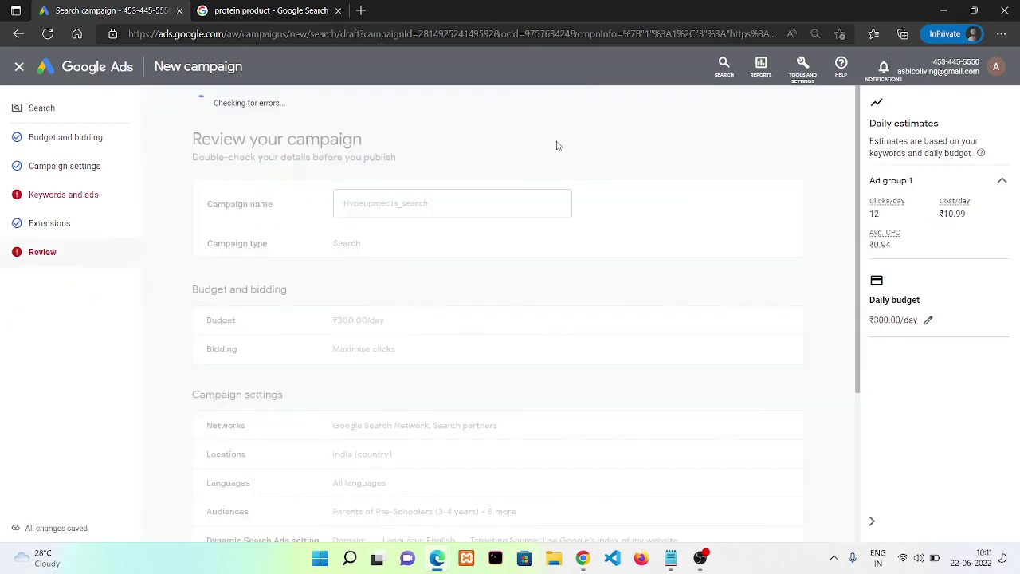
# Move 'We're a top rated agency with over 10 years of experience' into a separate second description
pyautogui.click(758, 149)
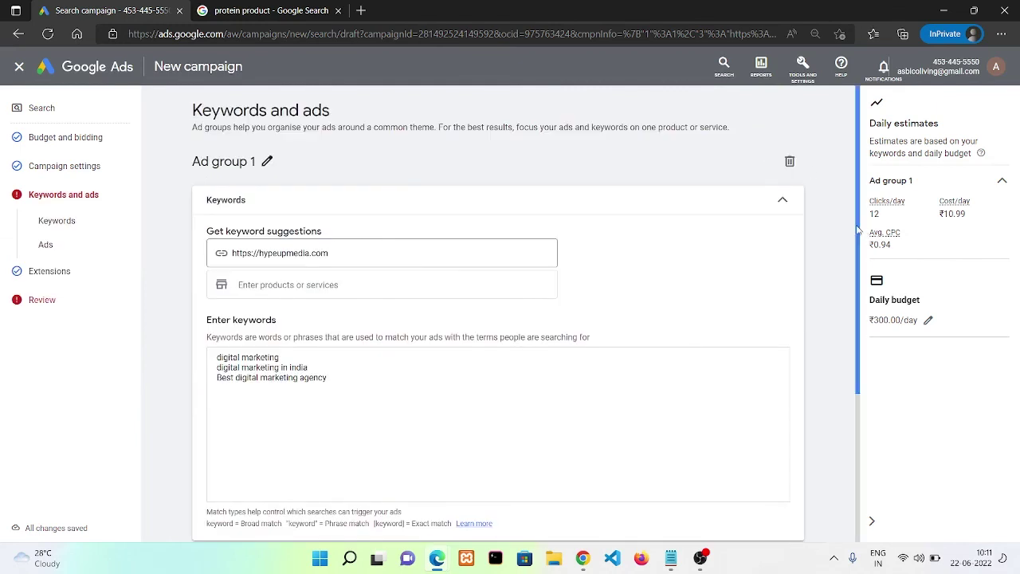
pyautogui.scroll(-3, 861, 231)
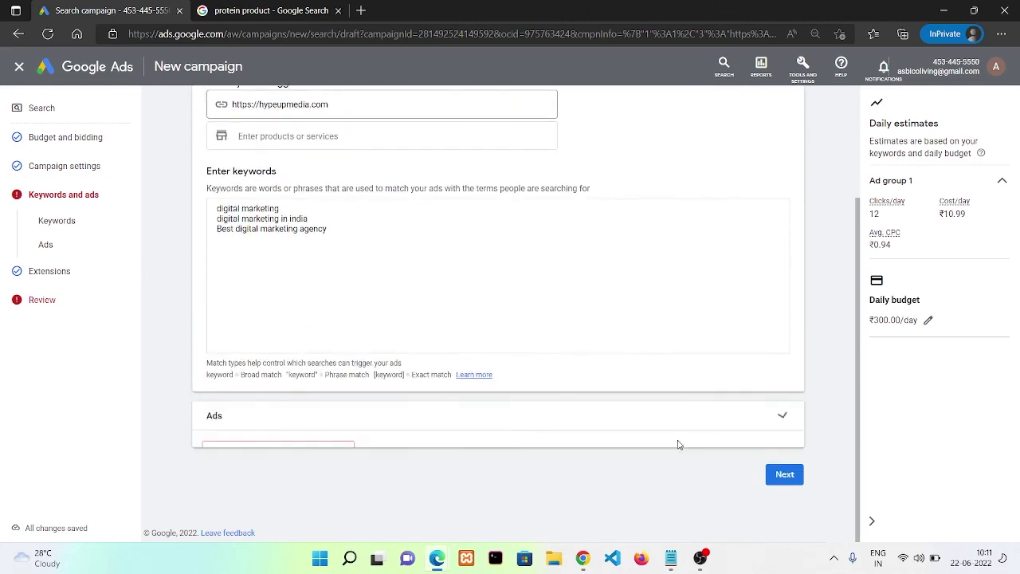
pyautogui.click(314, 434)
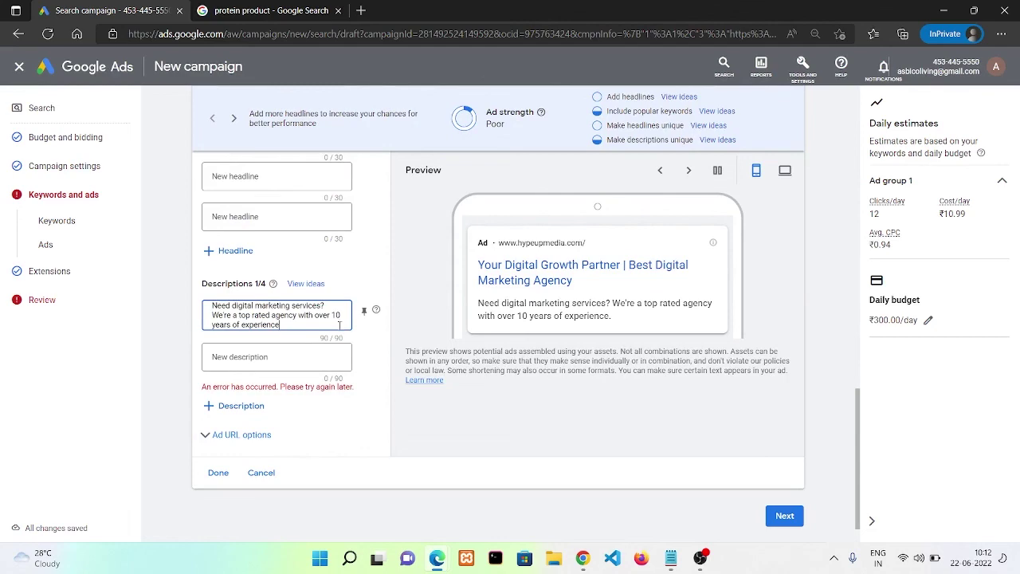
pyautogui.moveTo(340, 324); pyautogui.dragTo(211, 314)
pyautogui.hotkey('ctrl', 'x')
pyautogui.click(278, 351)
pyautogui.hotkey('ctrl', 'v')
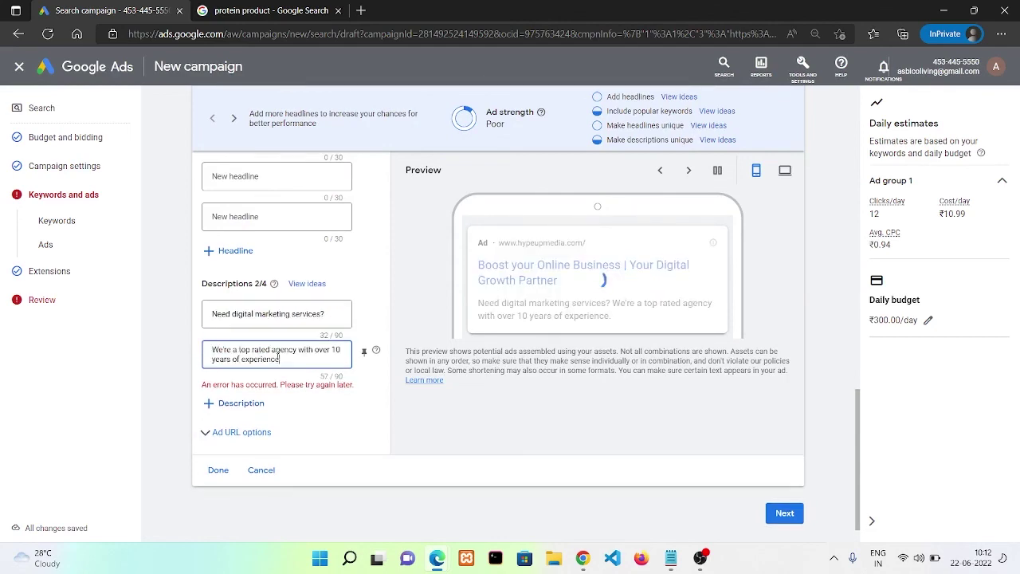
# Save the ad, skip Extensions, and publish the Hypeupmedia_search campaign from the review
pyautogui.click(785, 514)
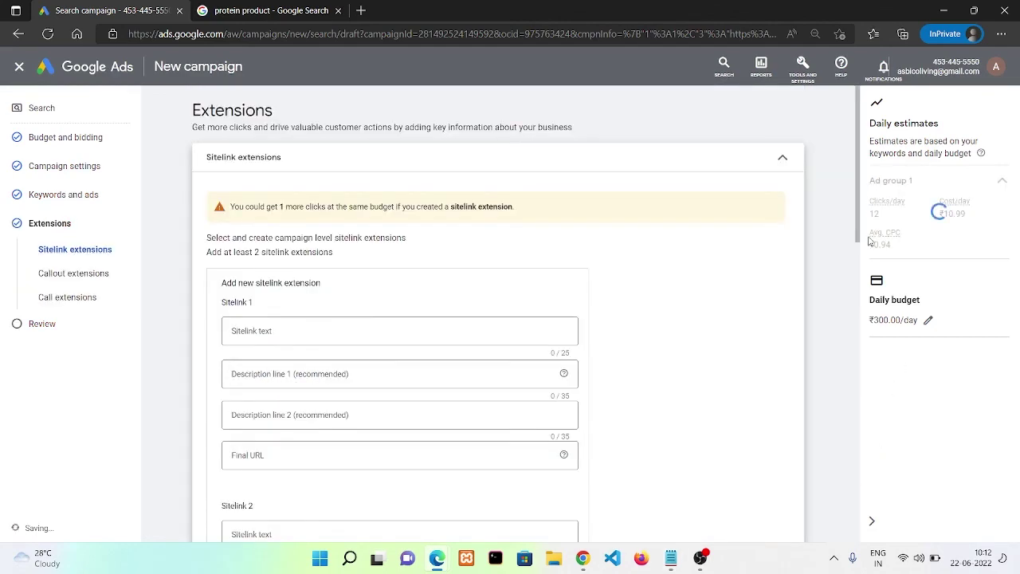
pyautogui.scroll(-10, 718, 399)
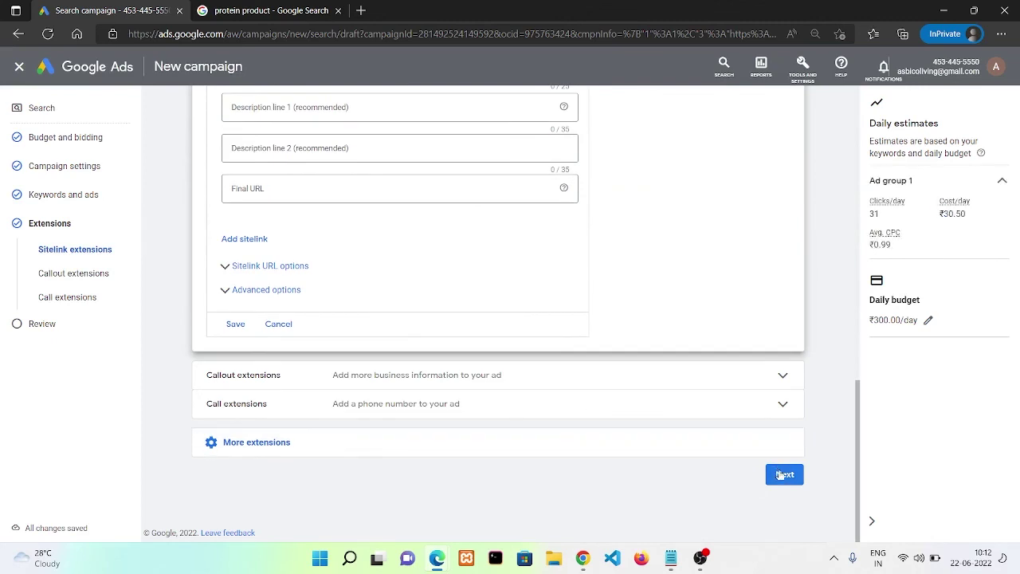
pyautogui.click(784, 475)
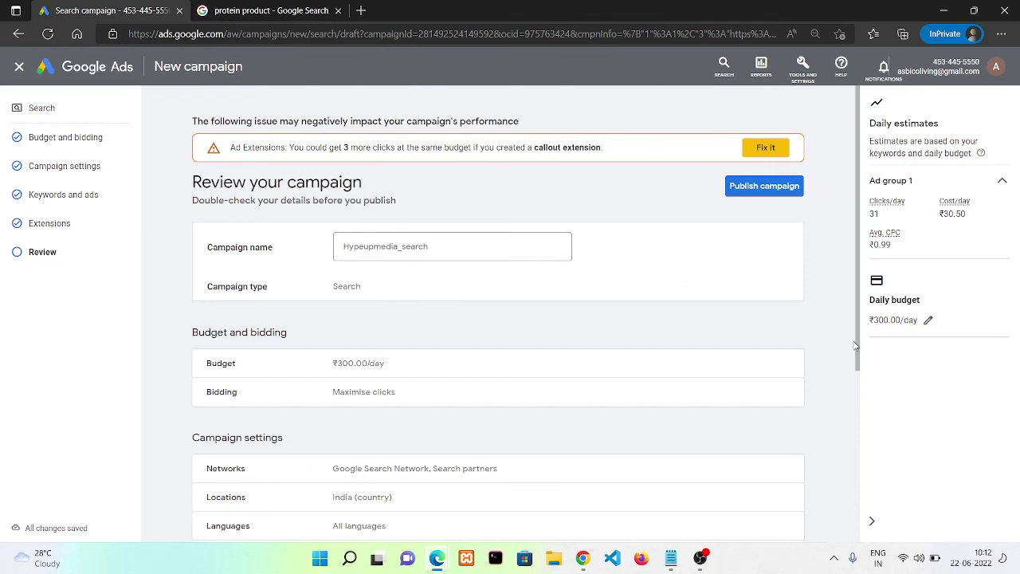
pyautogui.click(764, 185)
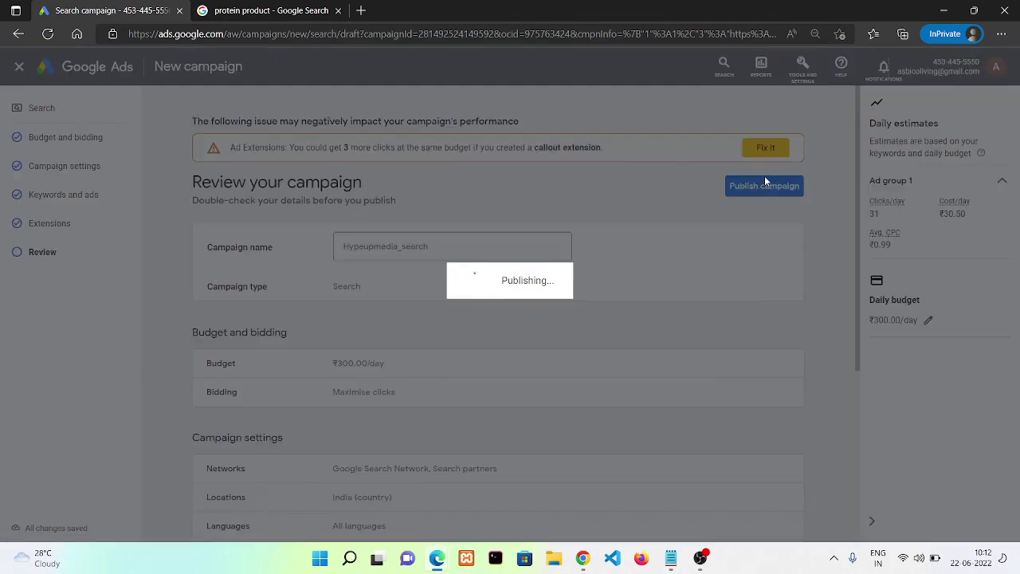